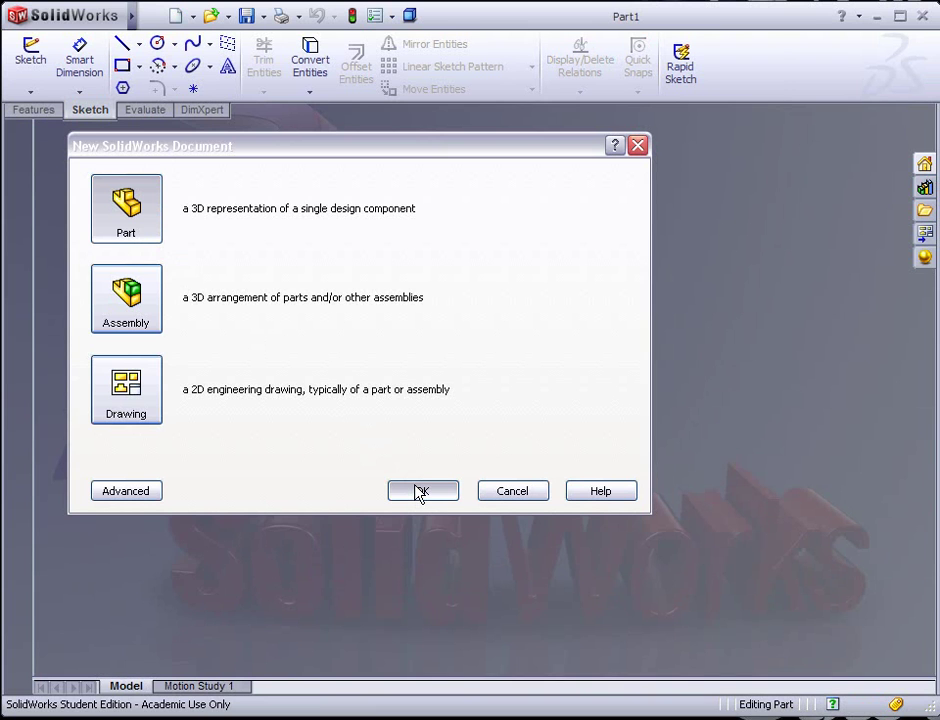
Create a new blank part document and select the Front Plane
click(414, 485)
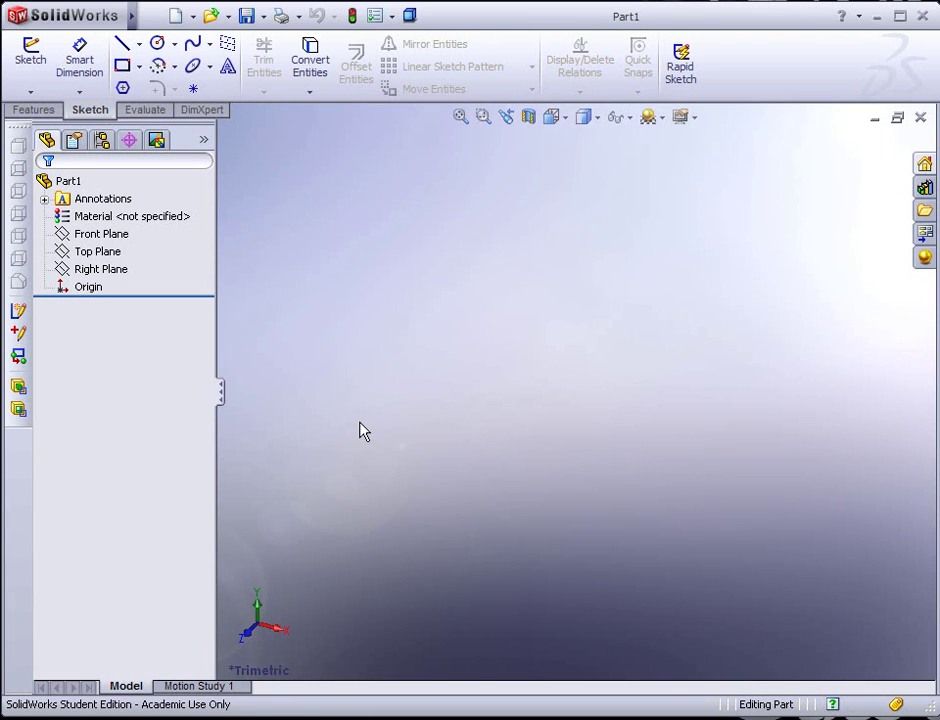
click(110, 236)
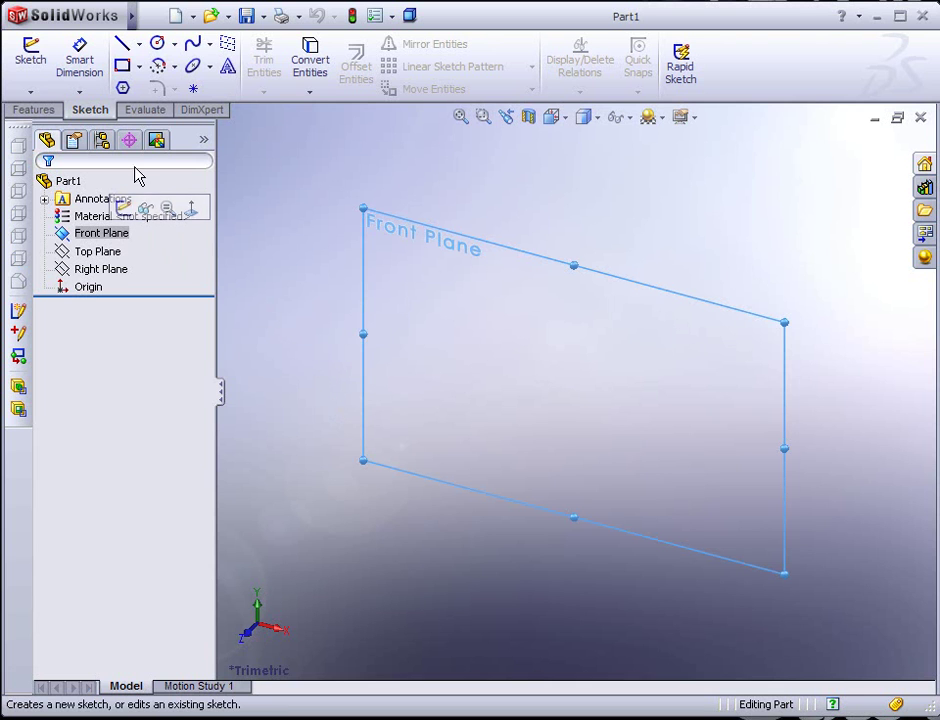
Sketch on the Front Plane with centerlines from the origin running upward and leftward
click(34, 63)
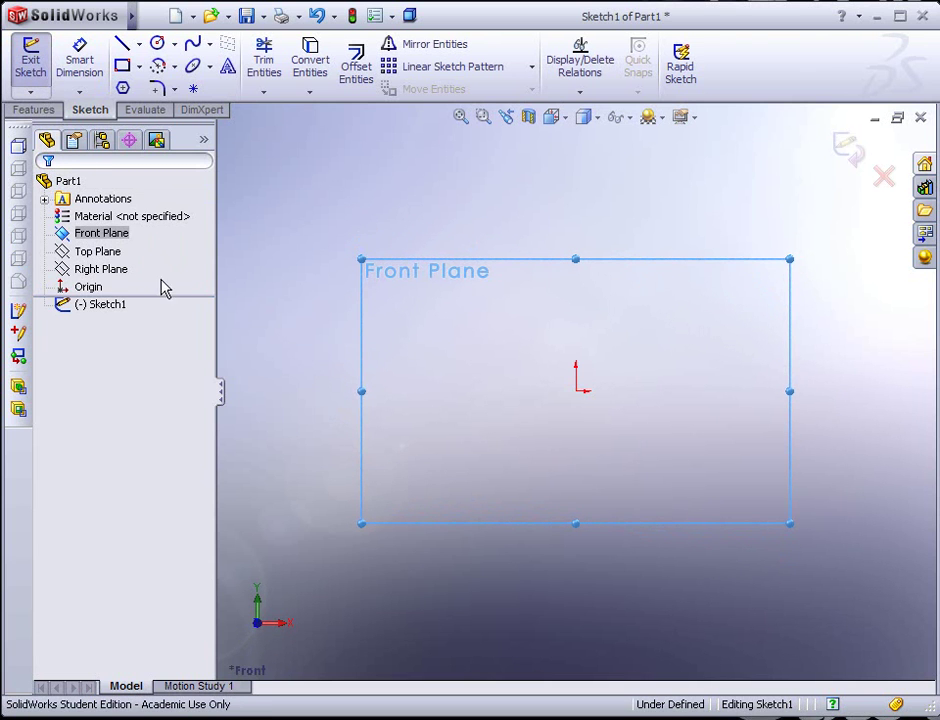
click(139, 45)
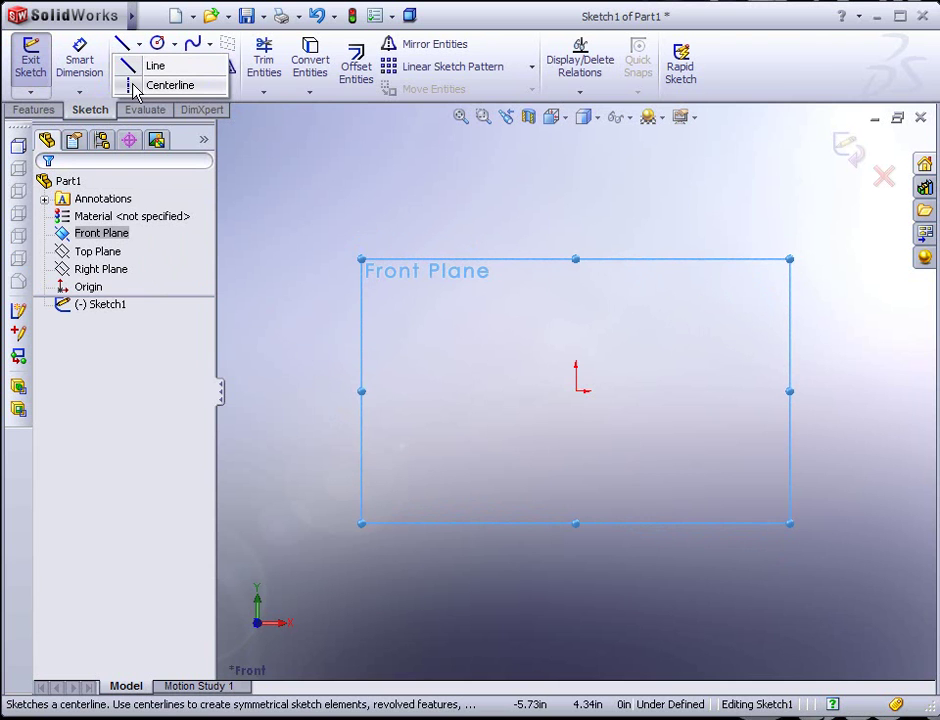
click(160, 86)
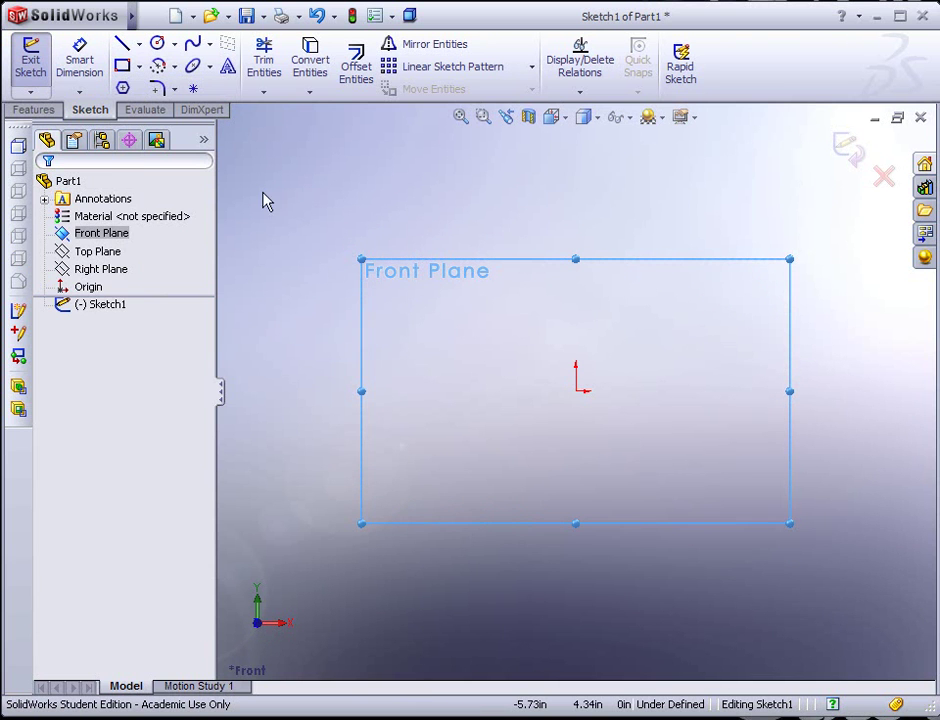
click(577, 391)
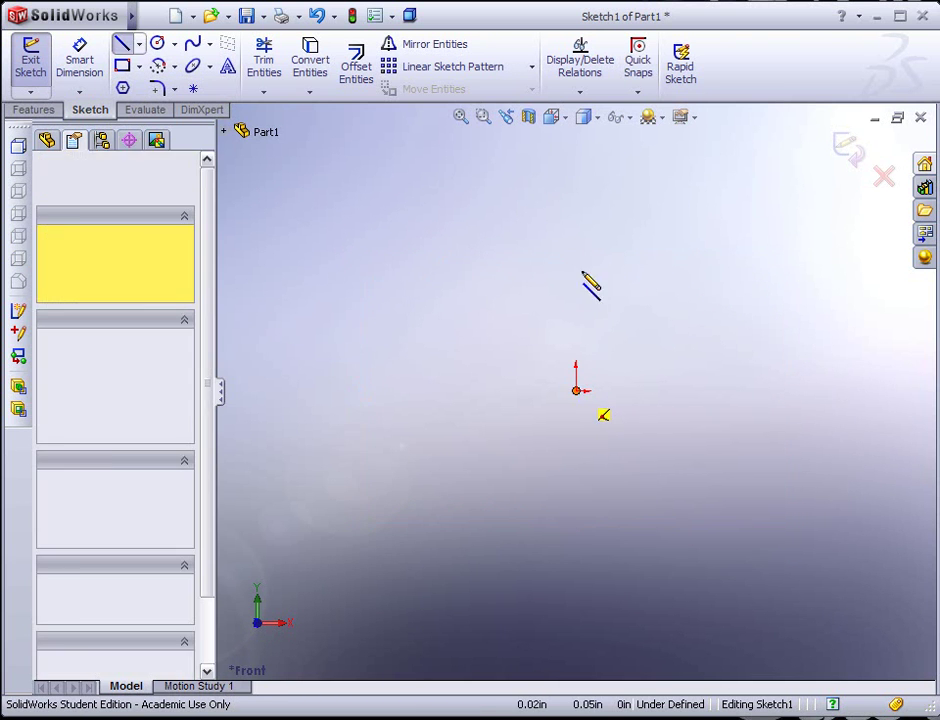
click(577, 184)
key(Escape)
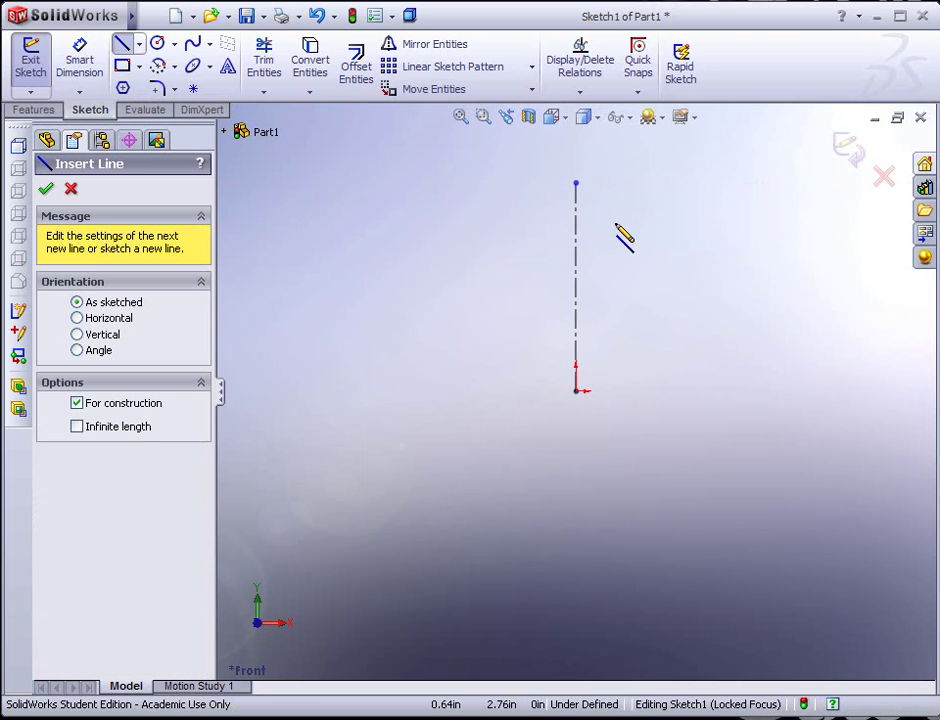
click(577, 391)
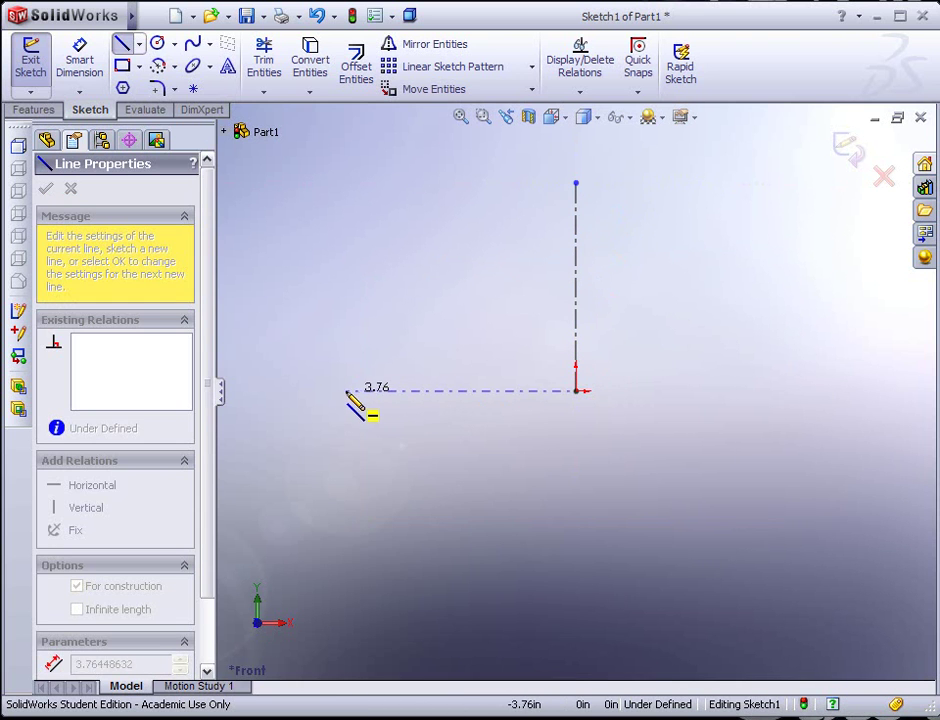
click(303, 391)
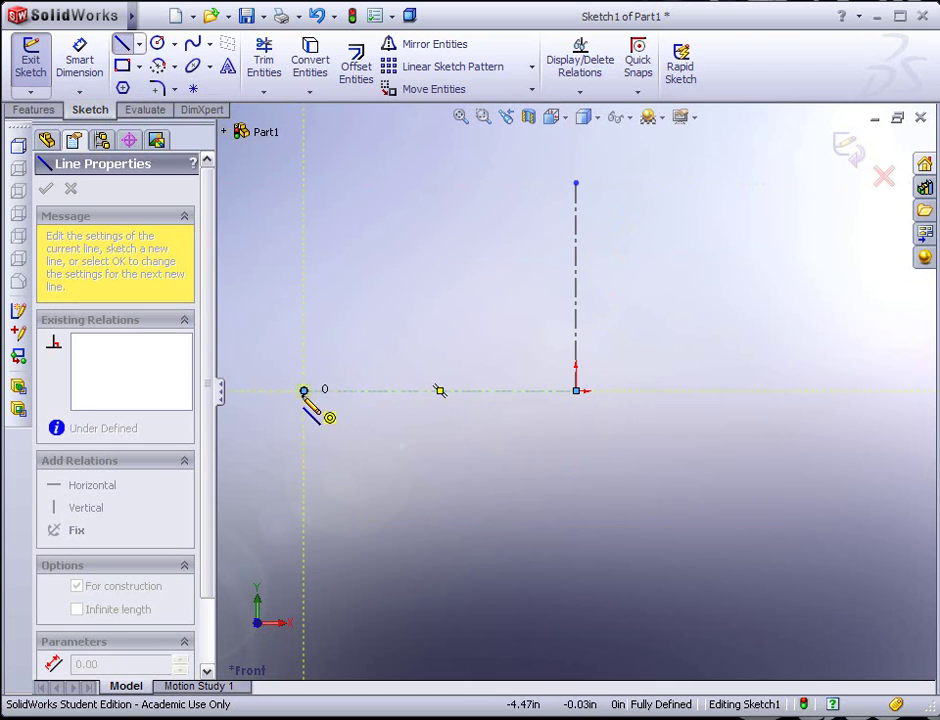
key(Escape)
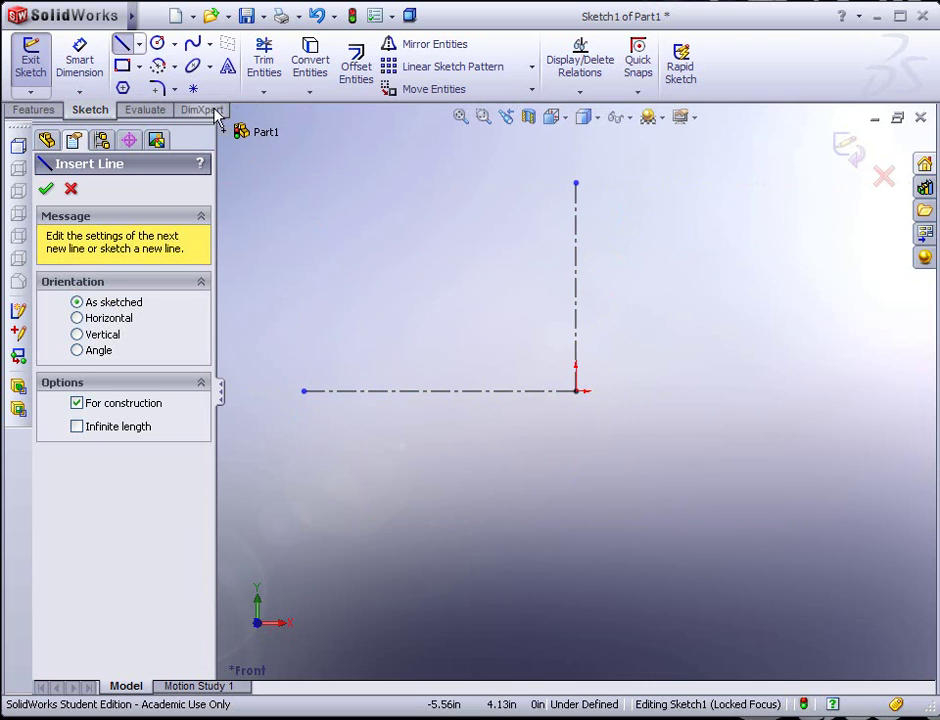
click(140, 46)
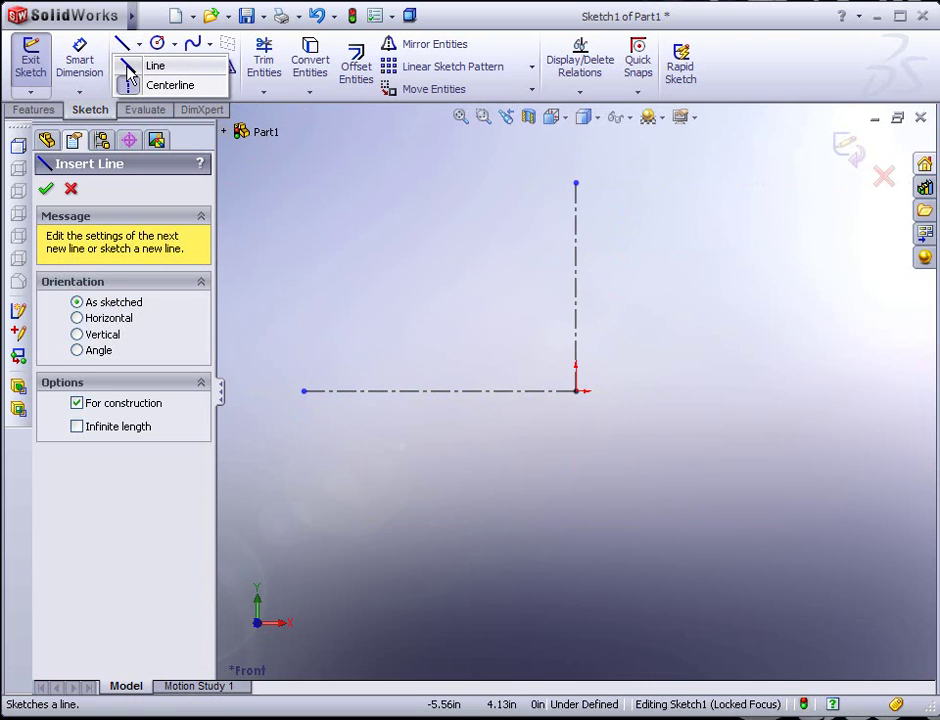
Draw the chained half-profile: right edge, rim top, slanted side, groove floor, wall, left rim, back to centerline
click(130, 66)
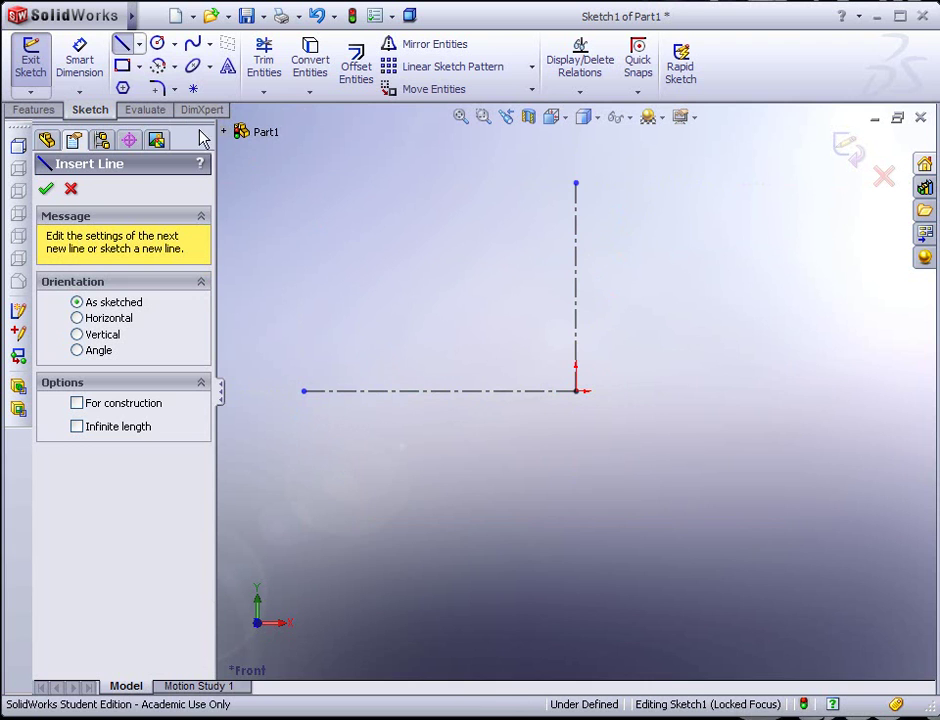
click(545, 390)
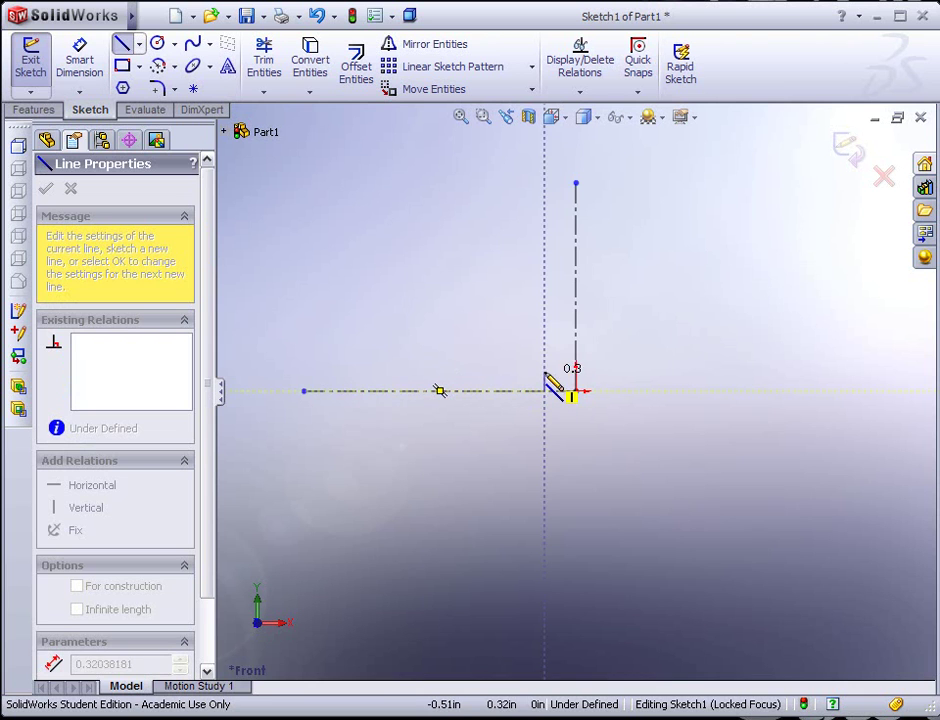
click(545, 314)
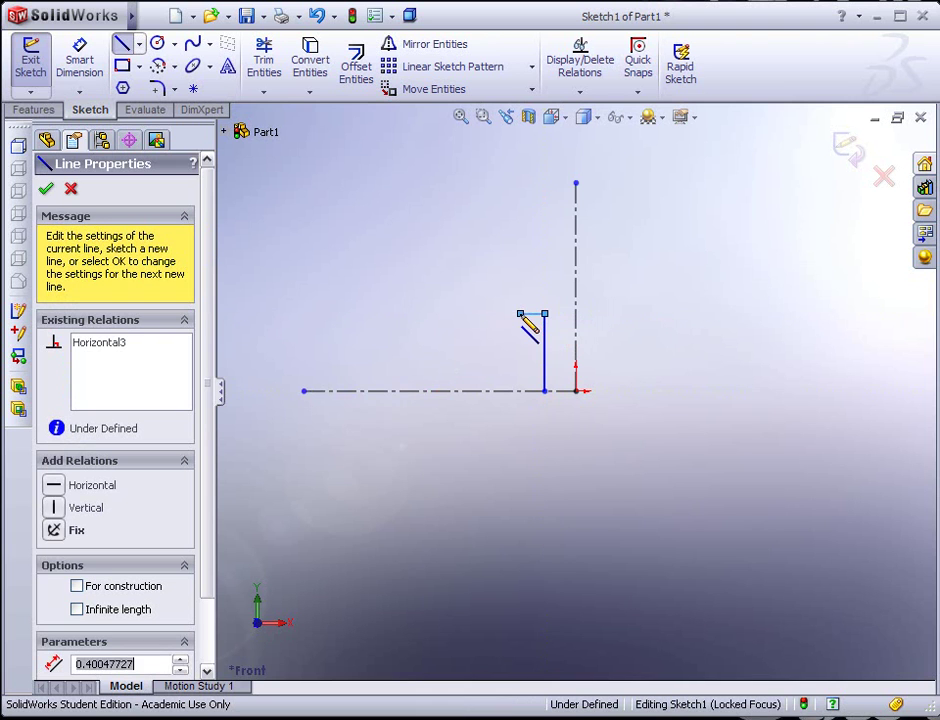
click(519, 313)
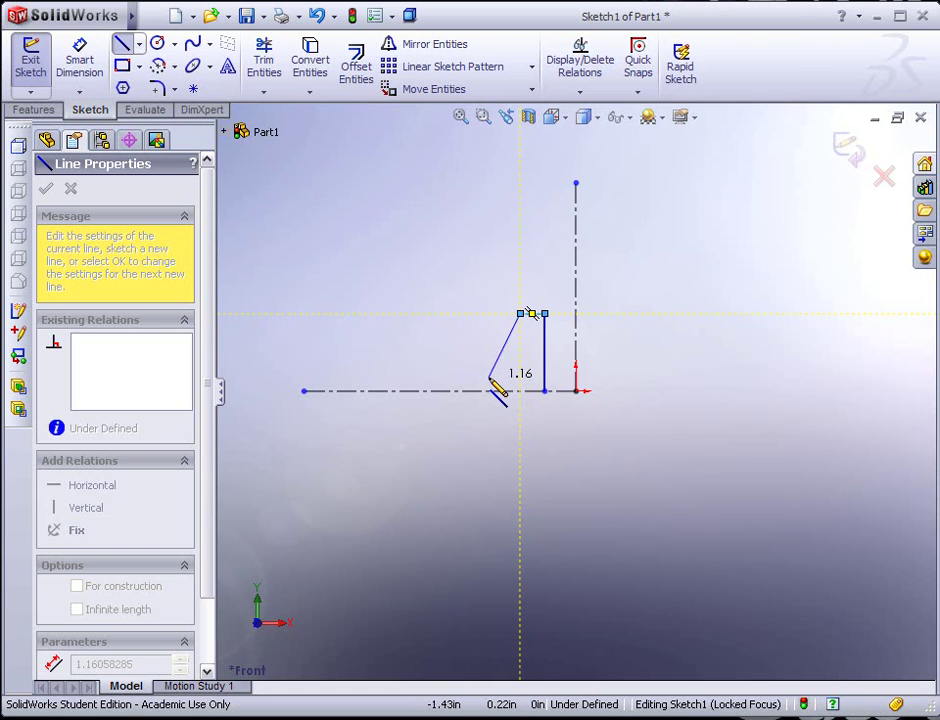
click(489, 378)
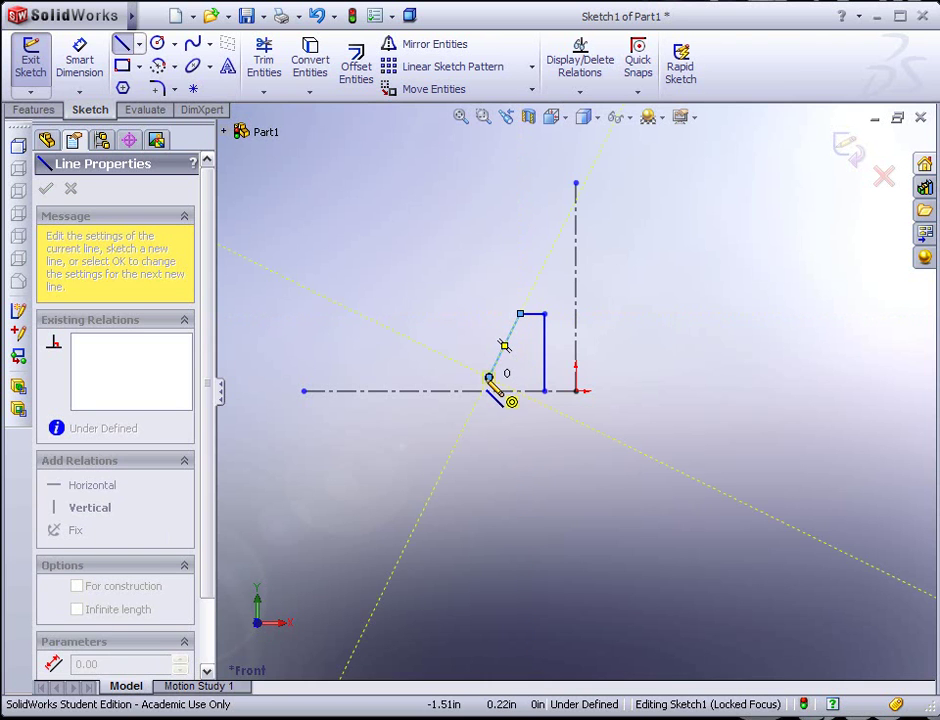
click(416, 378)
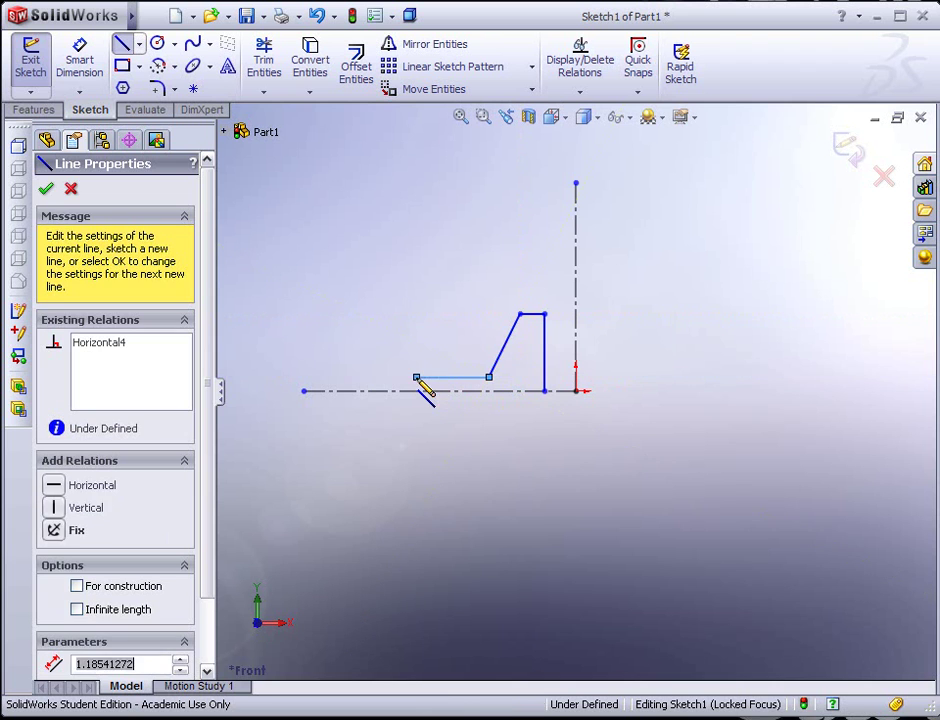
click(416, 314)
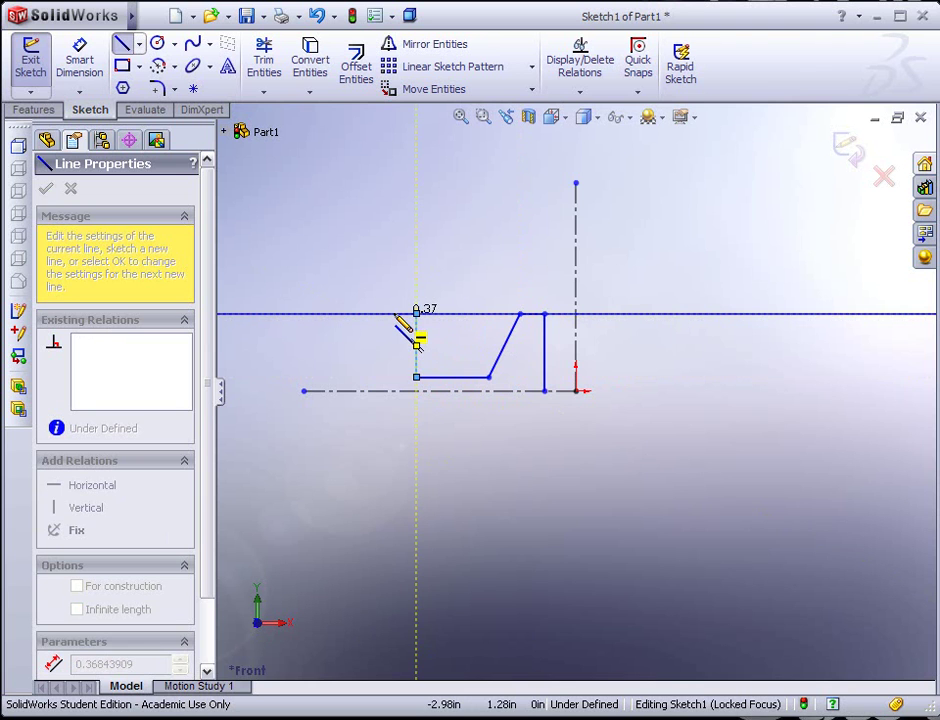
click(394, 314)
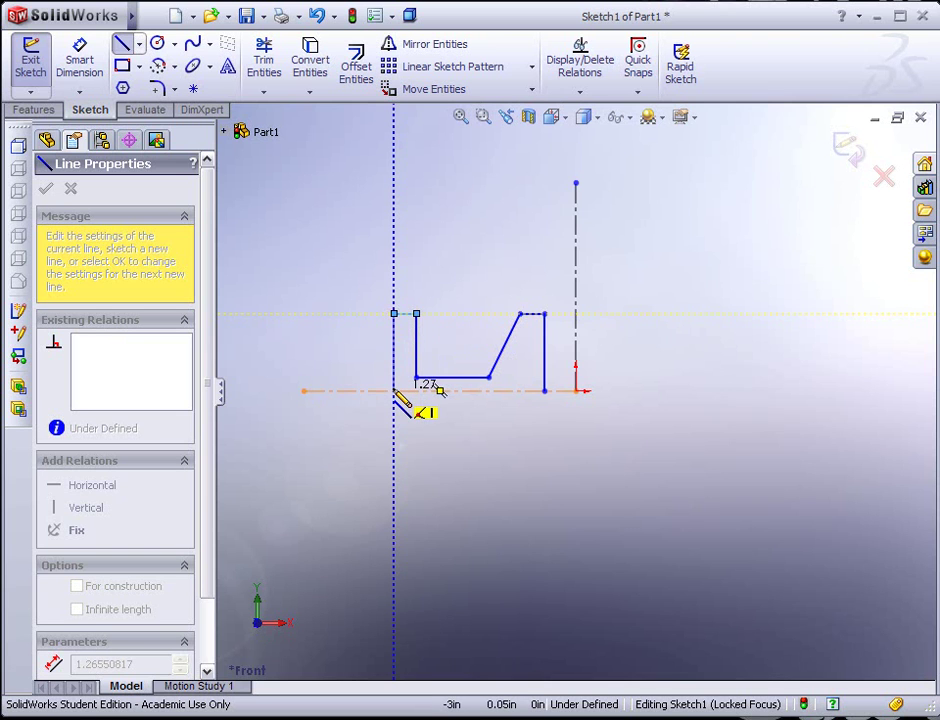
click(394, 391)
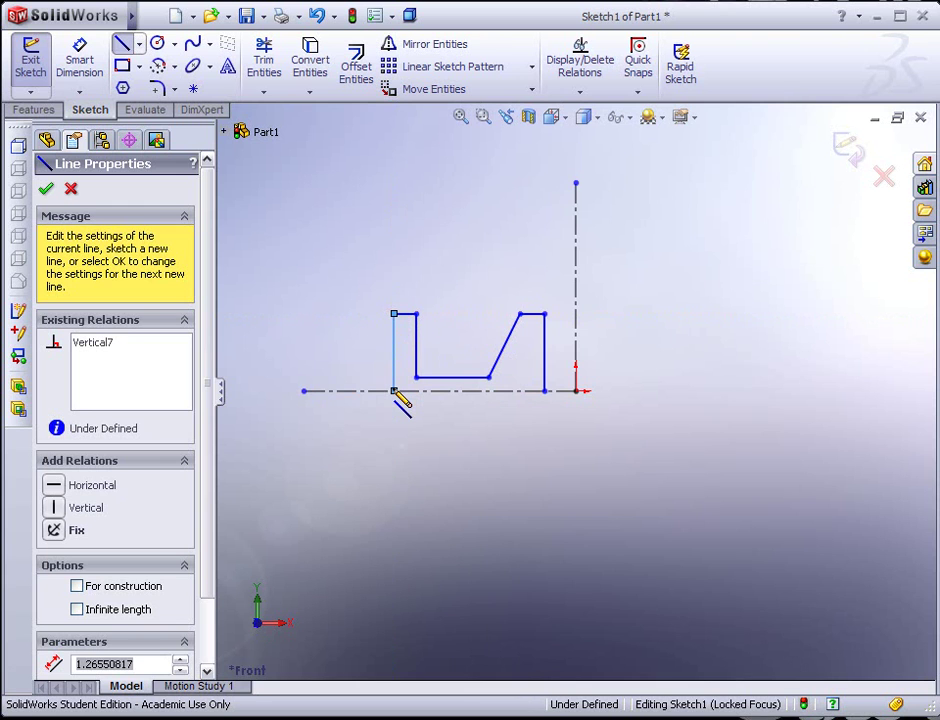
key(Escape)
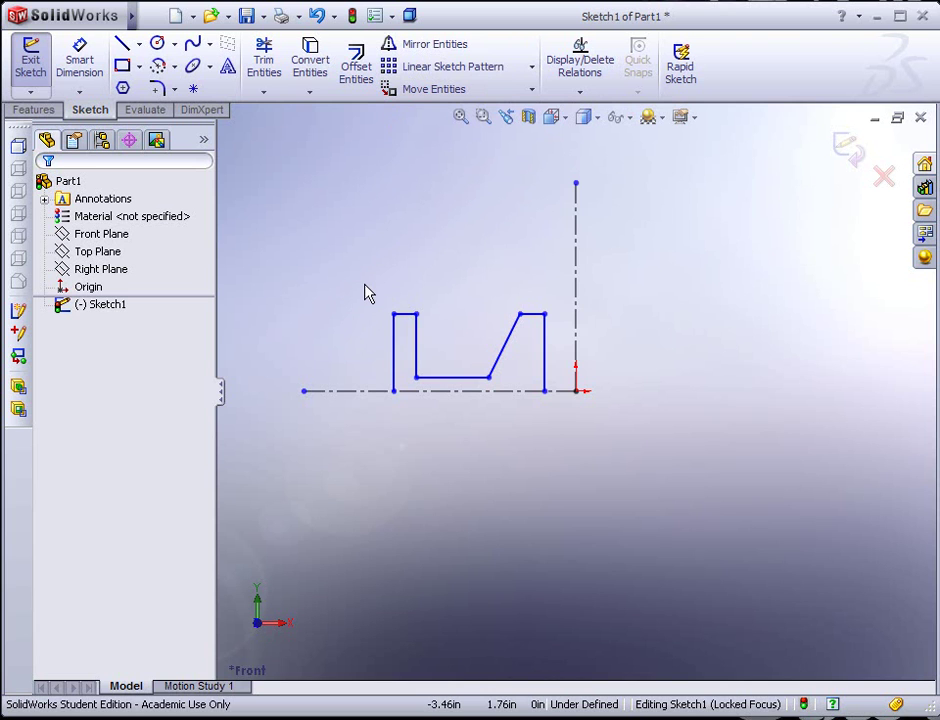
Box-select every line of the half-profile
mouse_move(365, 286)
mouse_down()
mouse_move(372, 300)
mouse_move(439, 326)
mouse_move(560, 419)
mouse_up()
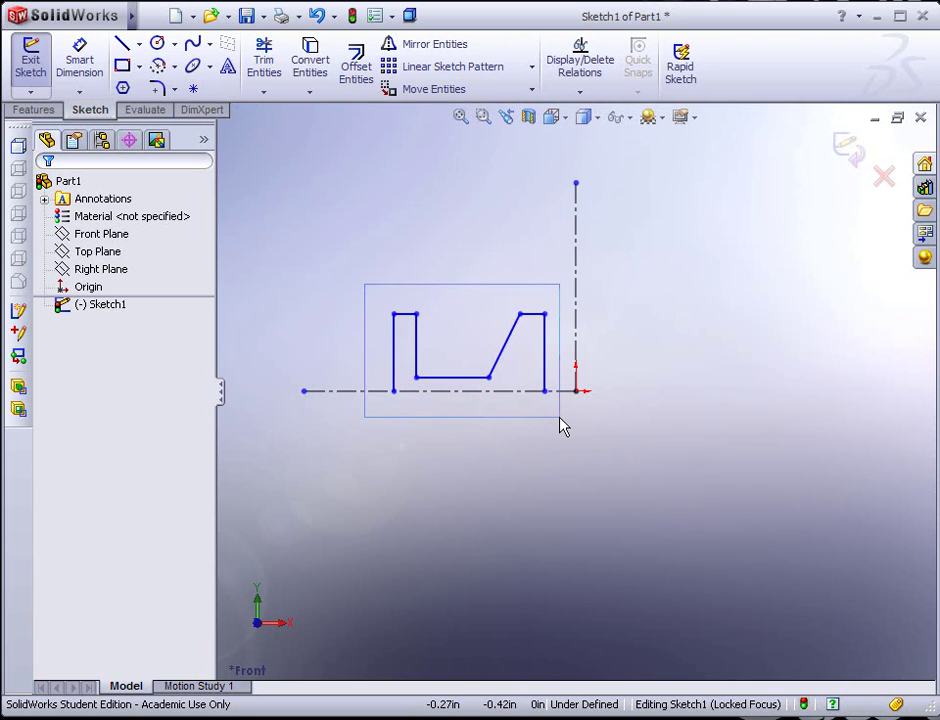
drag(559, 418, 559, 418)
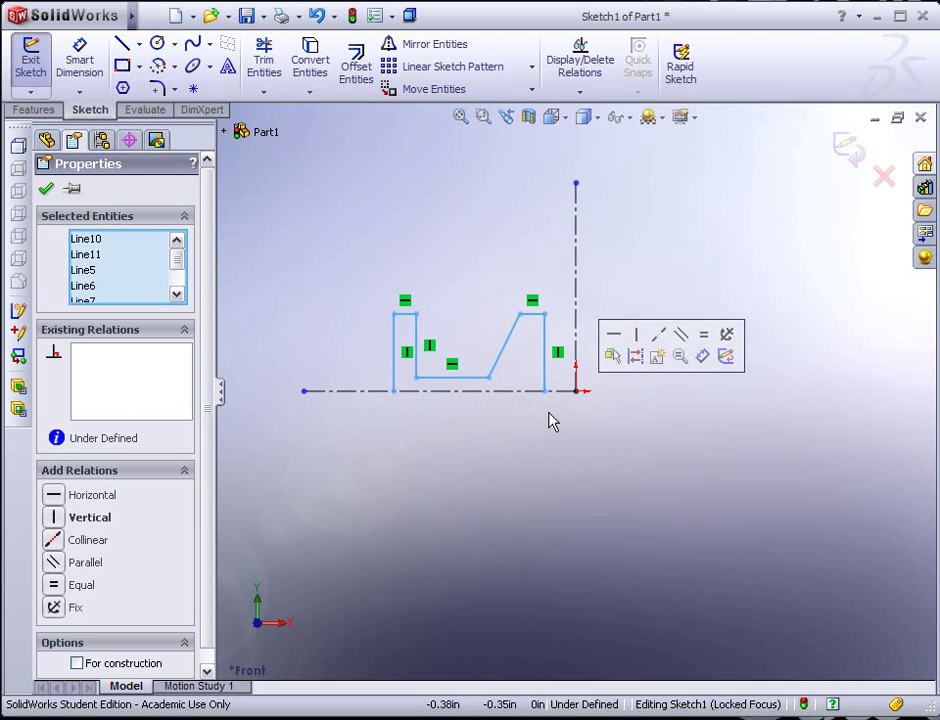
Mirror the selected profile lines about the horizontal centerline (Line3)
click(390, 50)
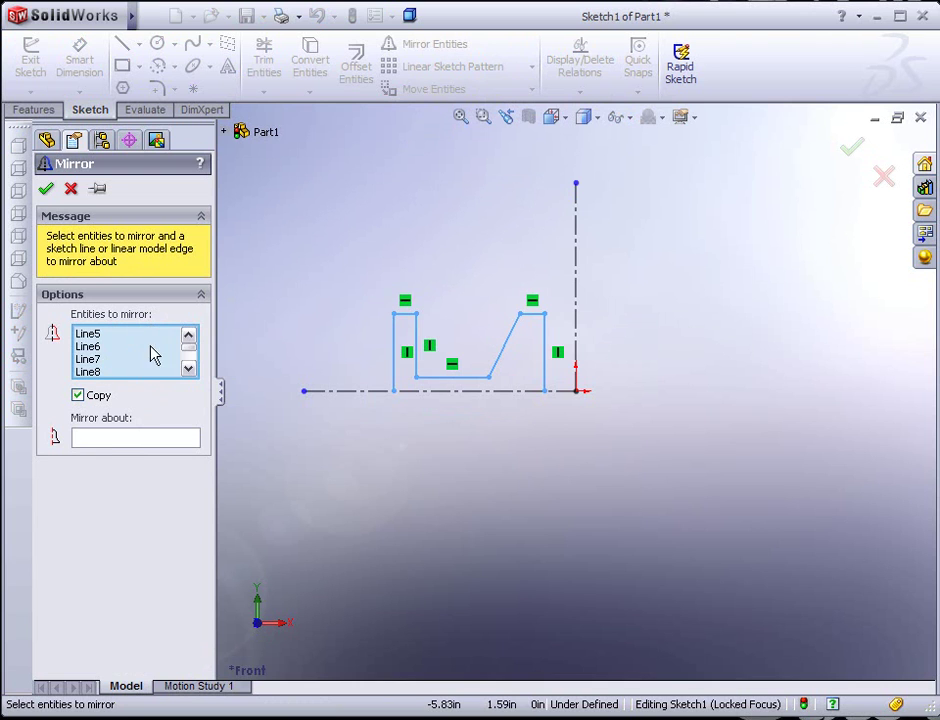
click(117, 441)
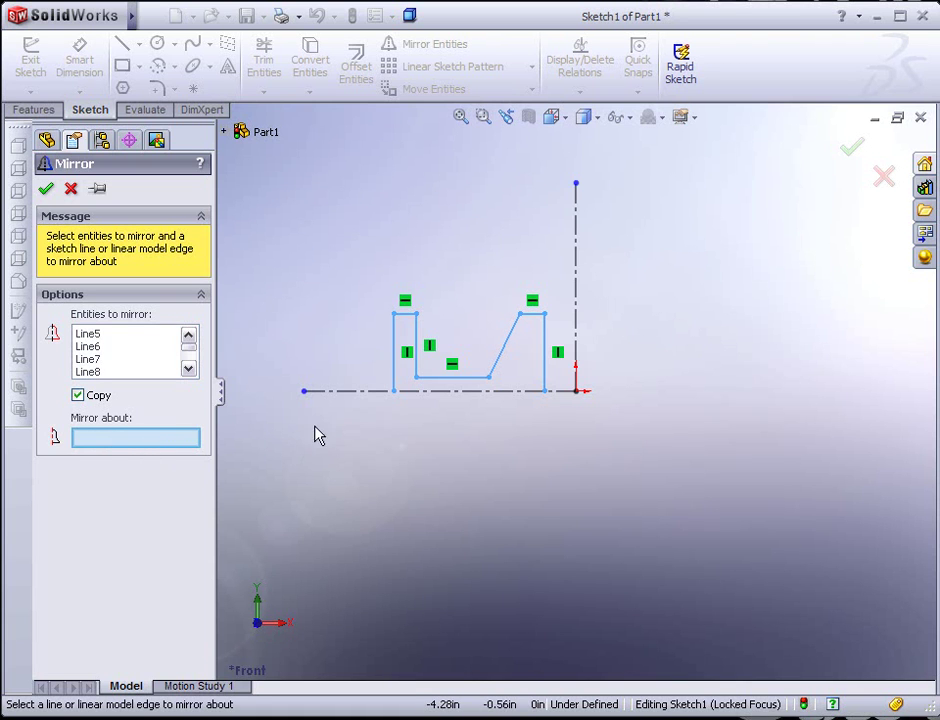
click(354, 392)
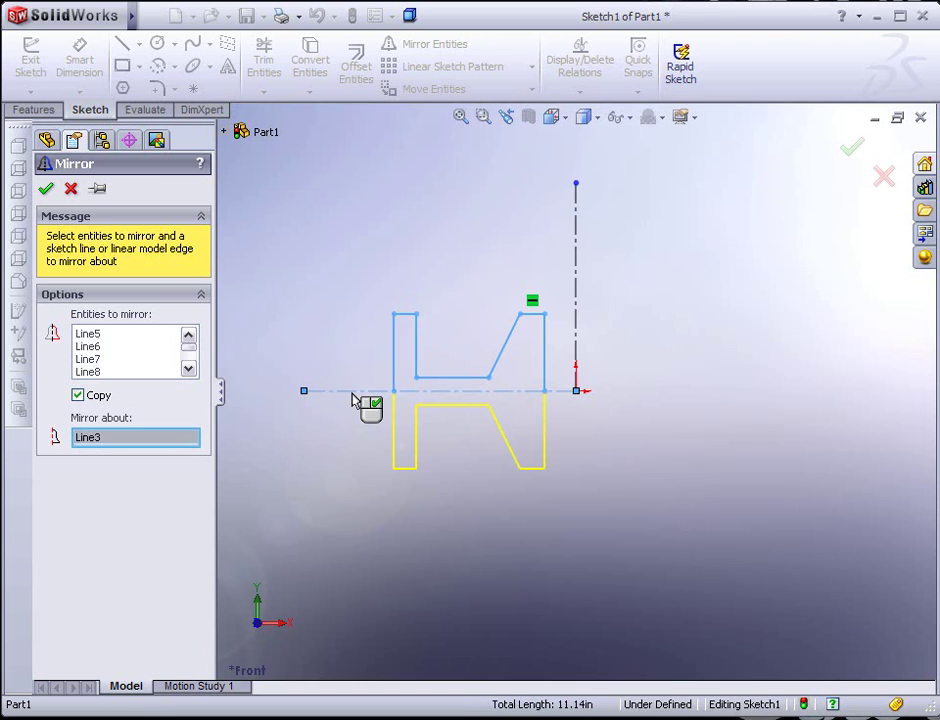
right_click(352, 400)
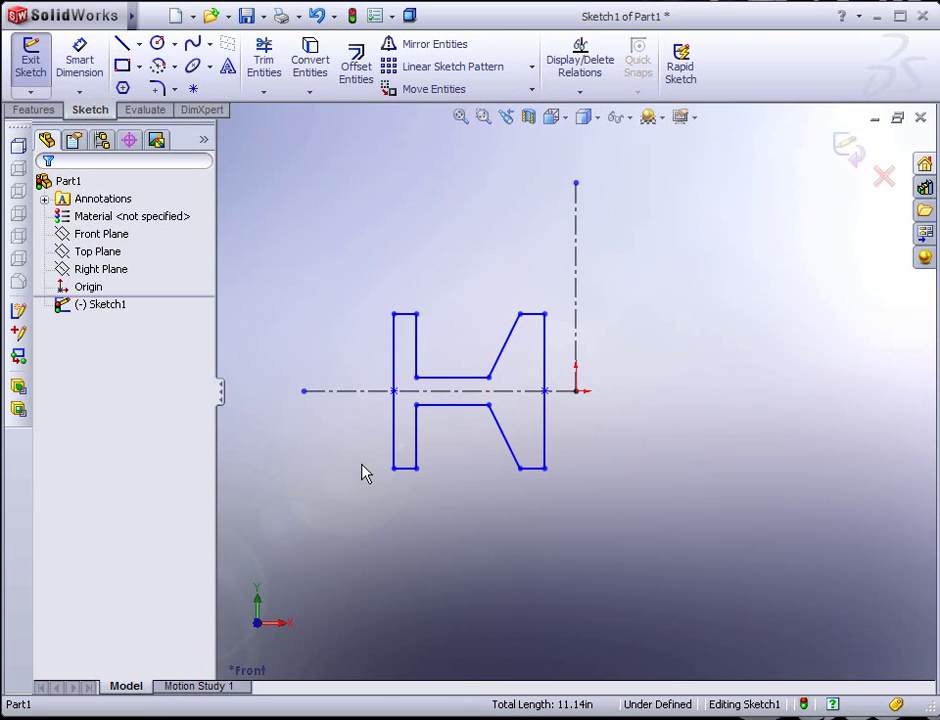
click(546, 470)
mouse_move(546, 470)
mouse_down()
mouse_move(534, 490)
mouse_move(547, 472)
mouse_up()
click(585, 497)
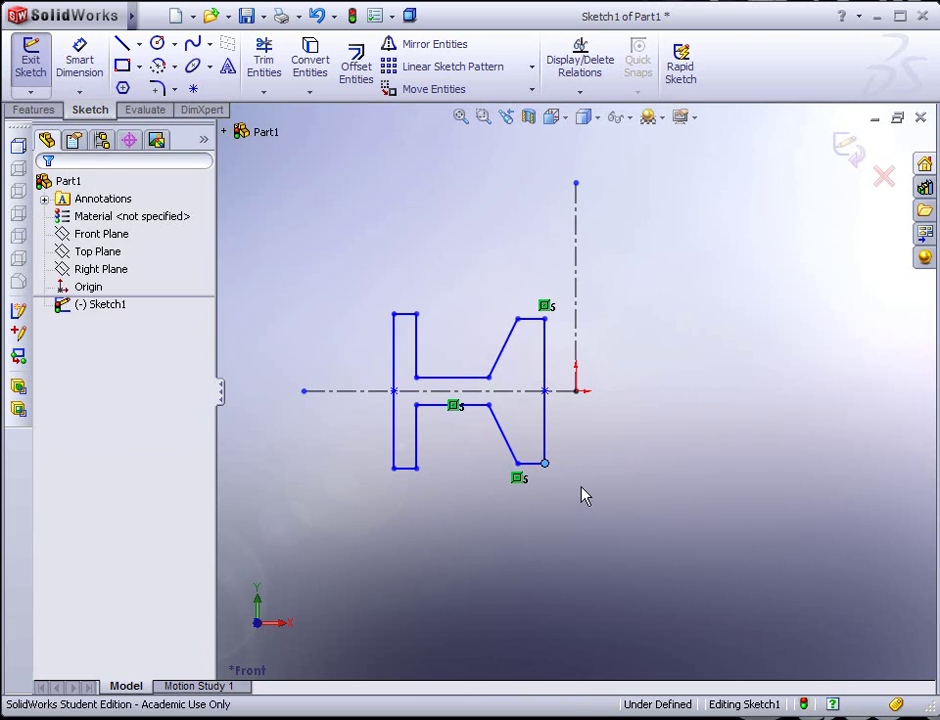
click(449, 380)
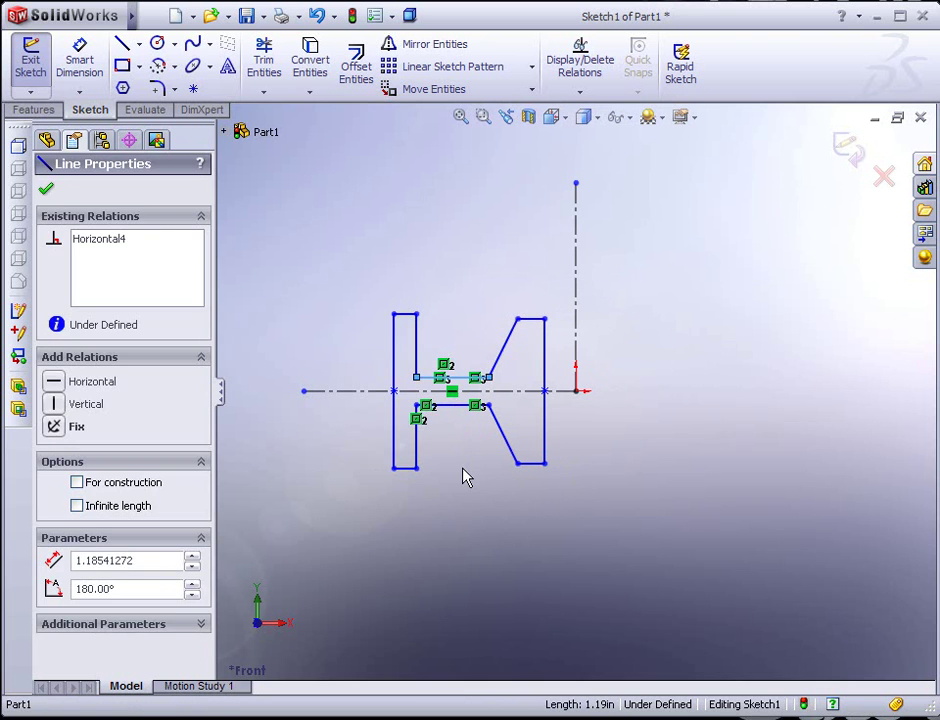
click(463, 477)
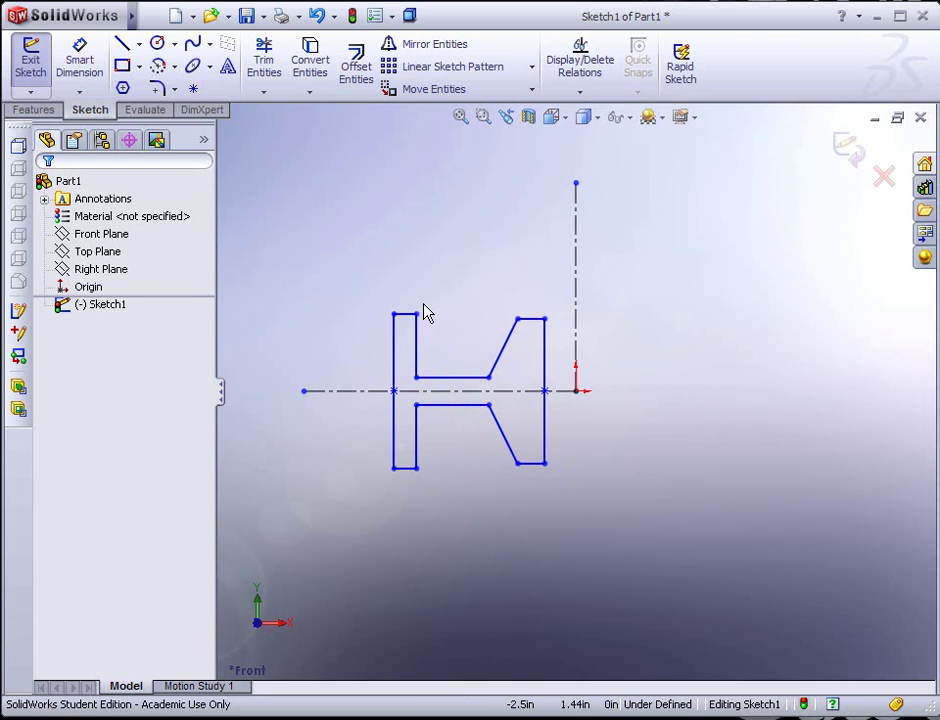
mouse_move(133, 18)
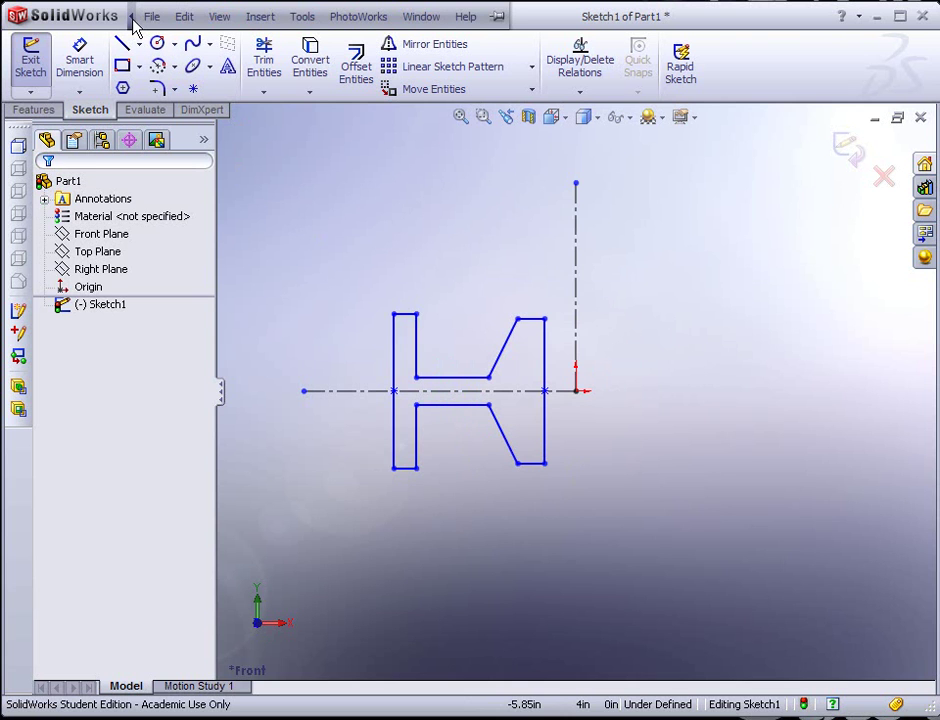
click(152, 17)
key(Escape)
click(219, 19)
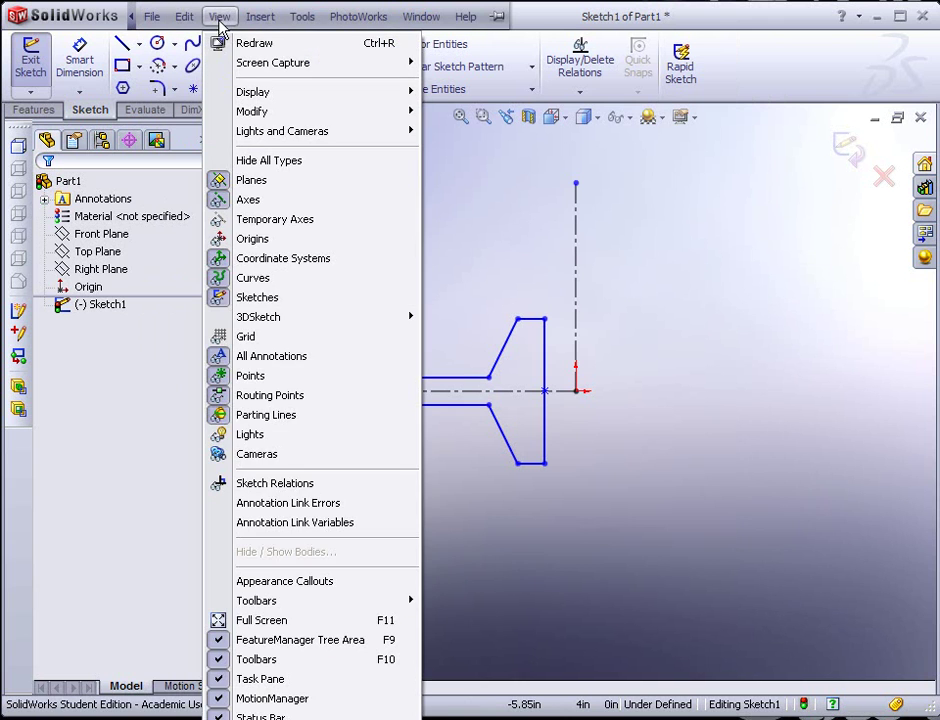
click(251, 486)
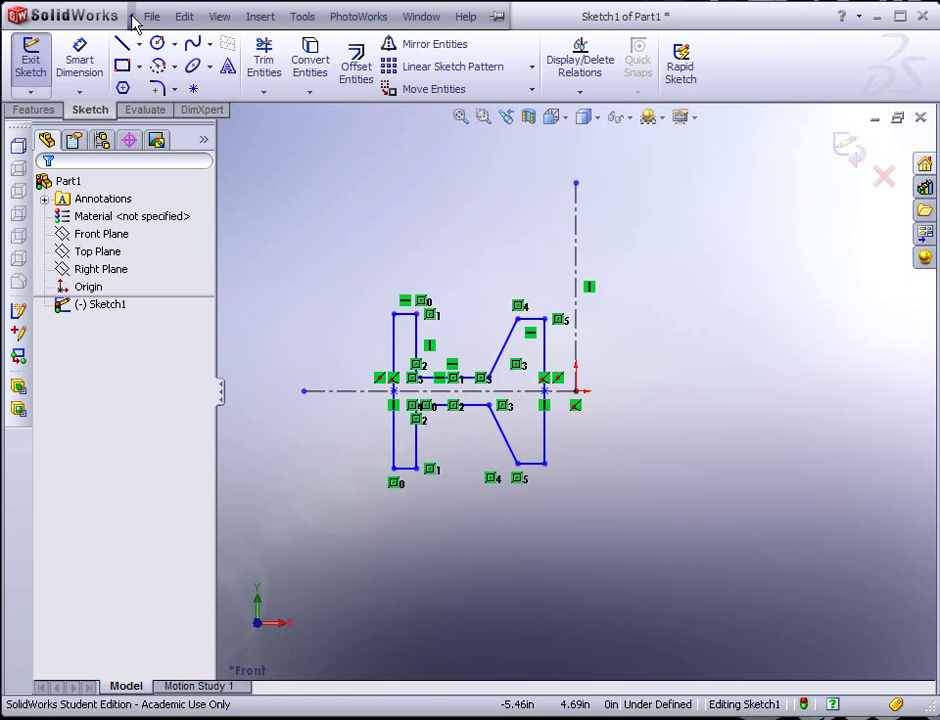
click(152, 17)
mouse_move(219, 17)
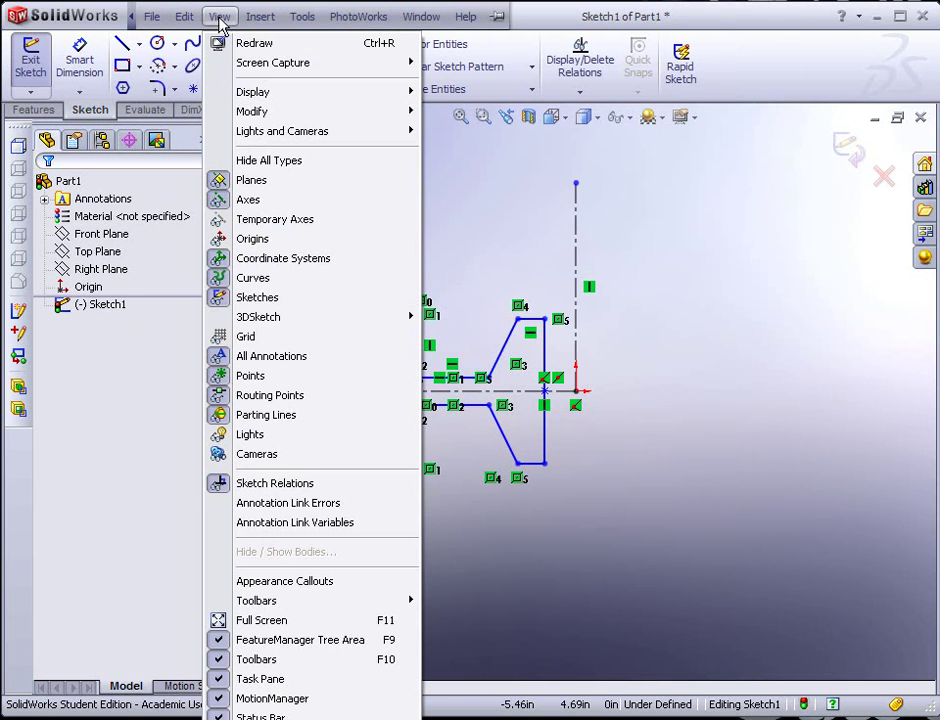
click(248, 486)
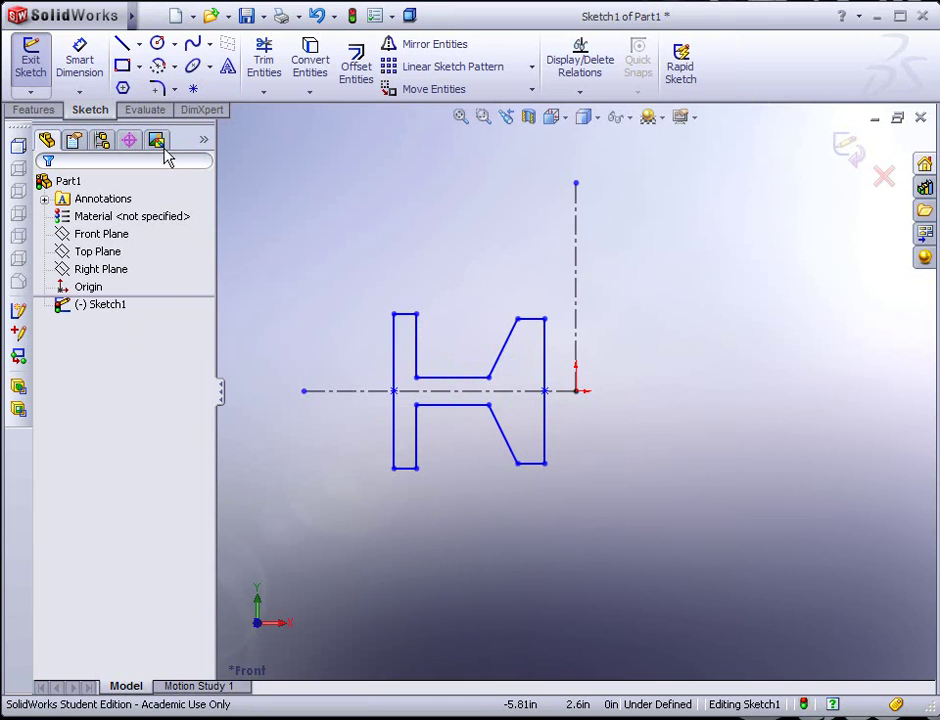
Dimension the right vertical edge from the centerline as 0.75, shown as diameter Ø.75
click(84, 64)
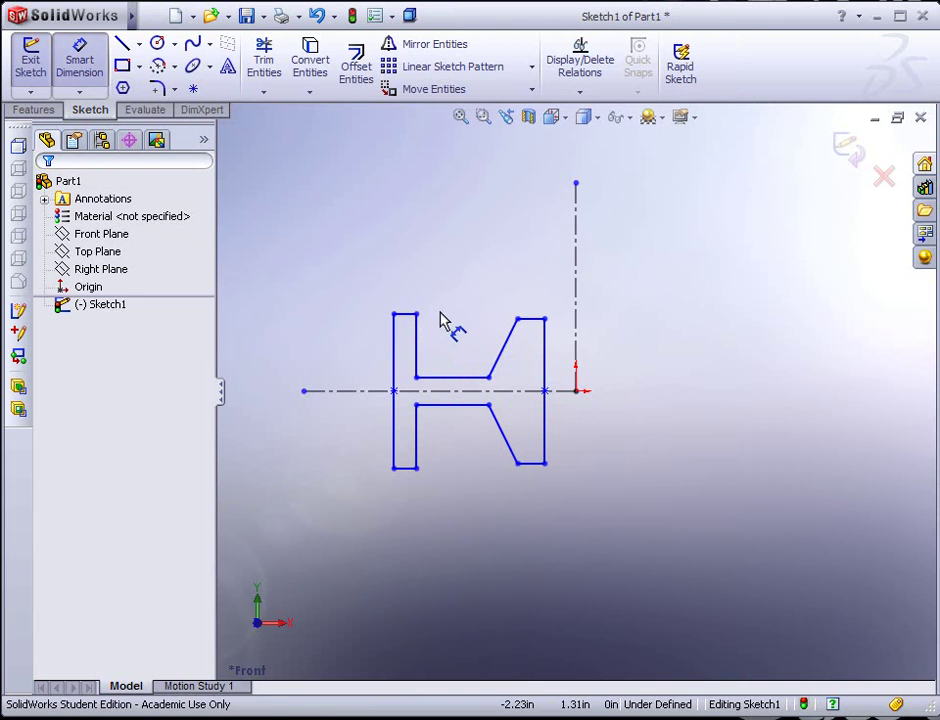
click(576, 350)
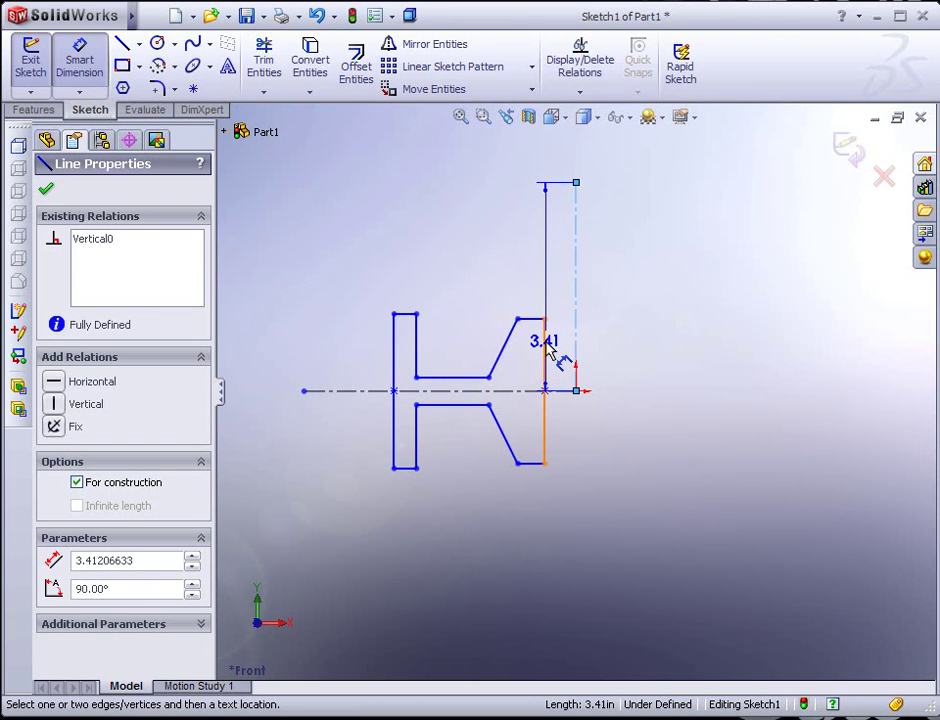
click(546, 345)
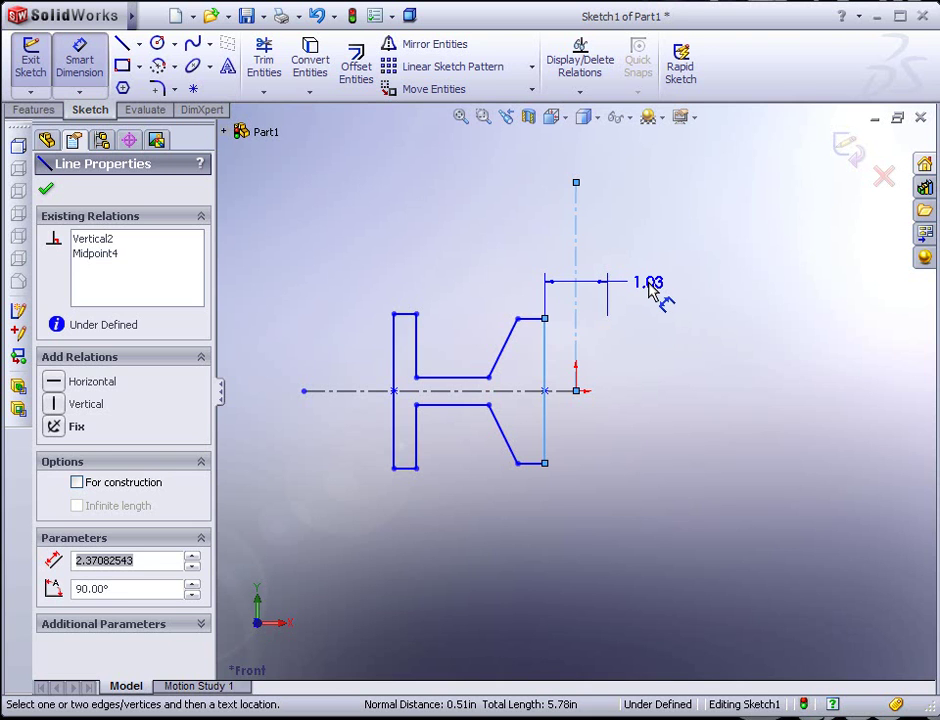
click(648, 286)
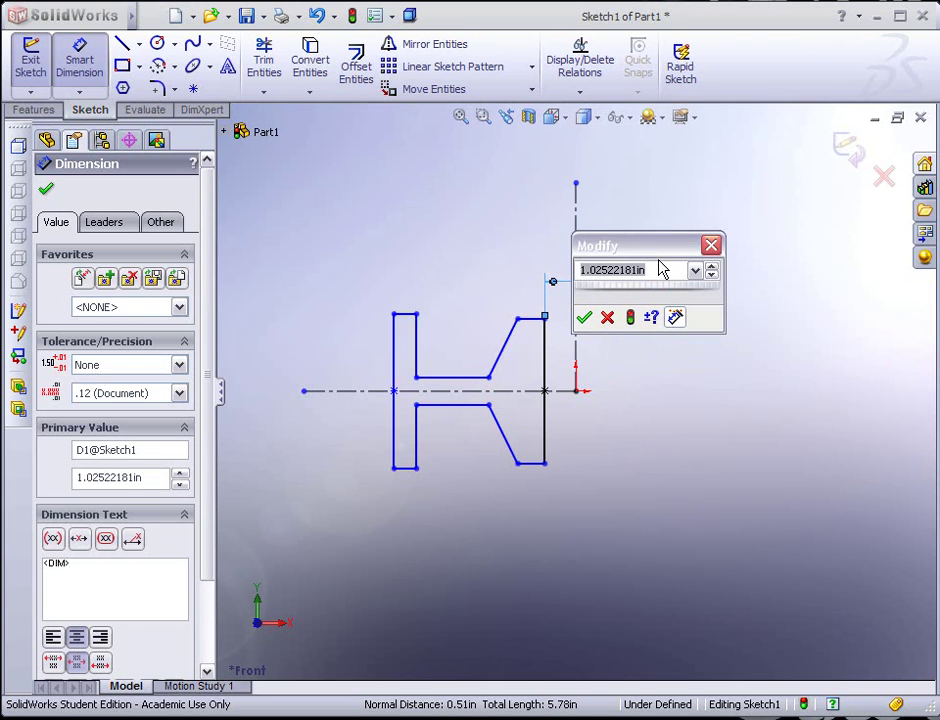
text(.75)
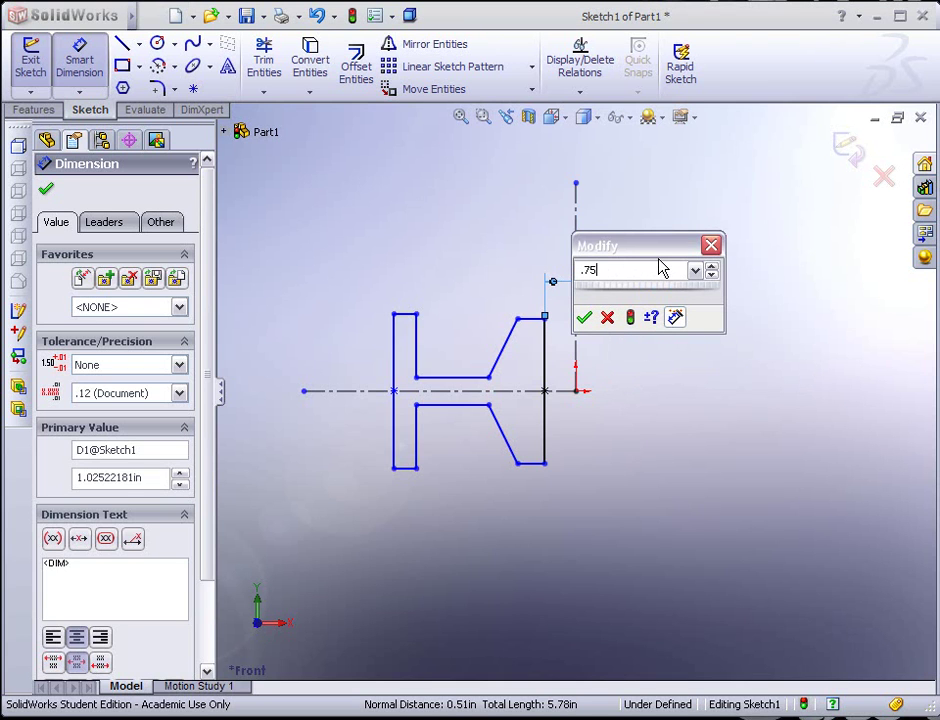
key(Return)
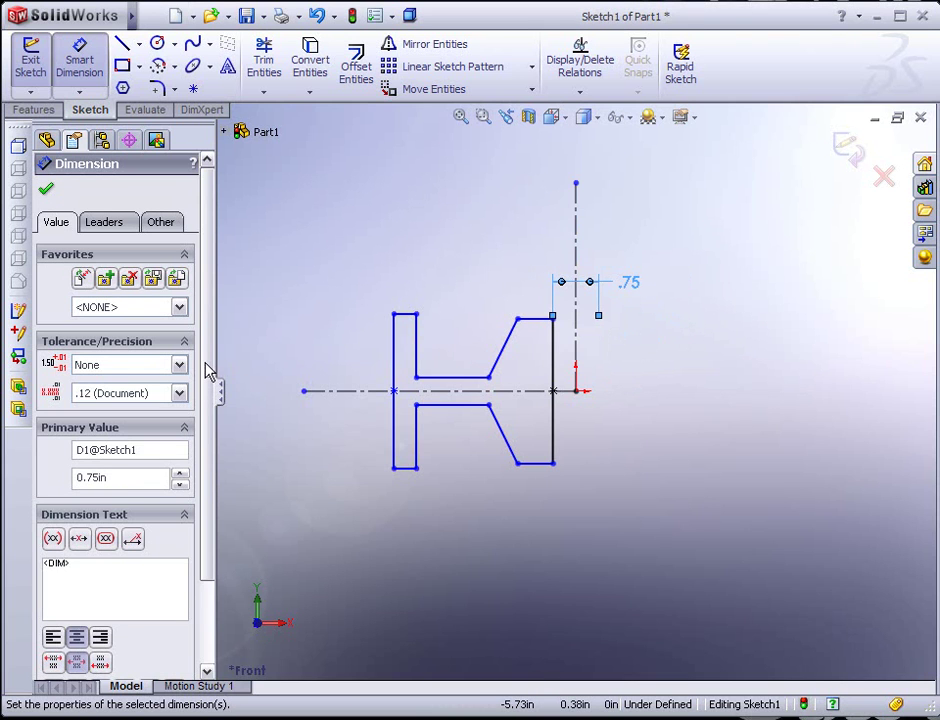
scroll(207, 395, down, 2)
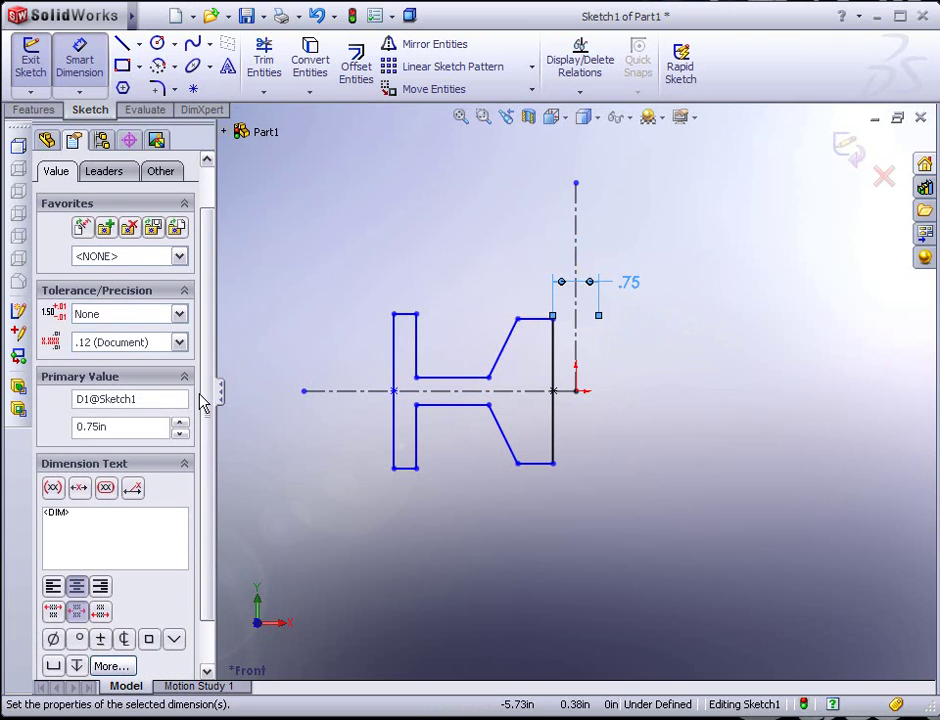
click(179, 315)
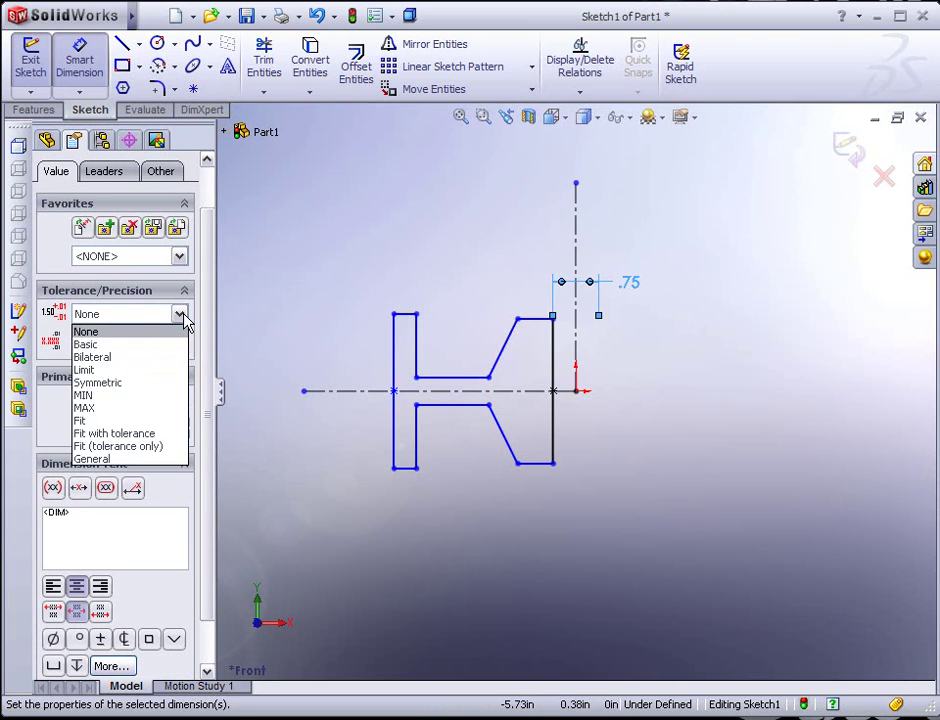
click(183, 331)
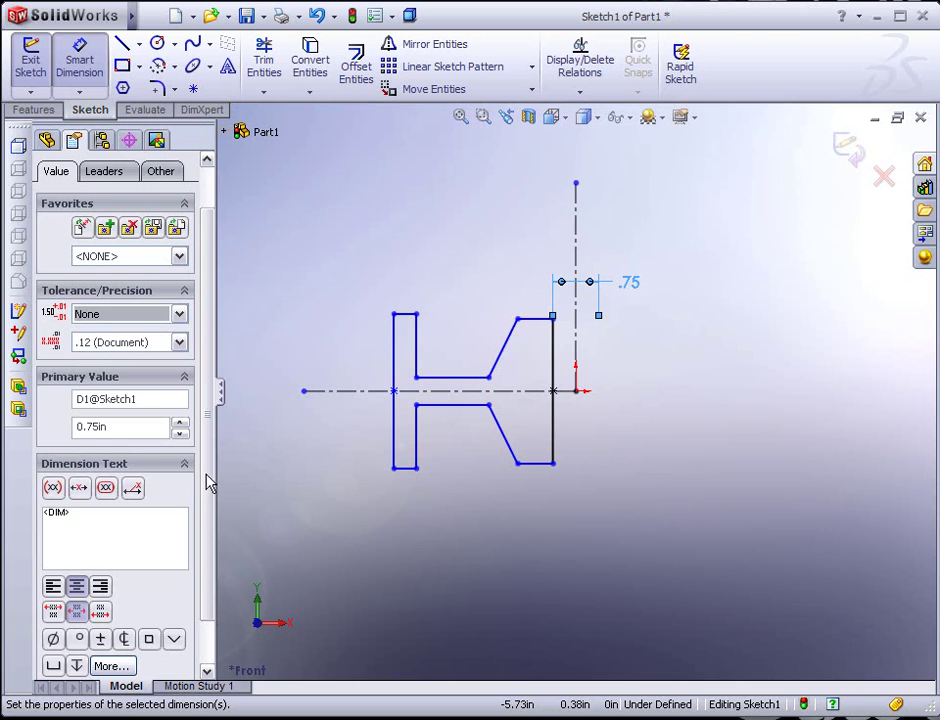
scroll(182, 510, down, 2)
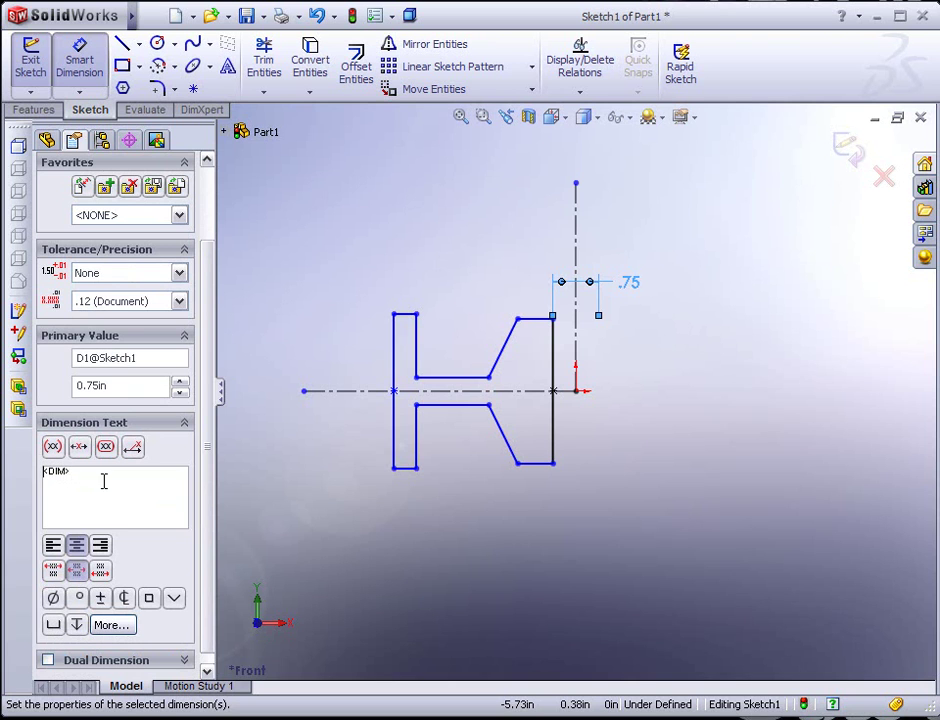
click(53, 598)
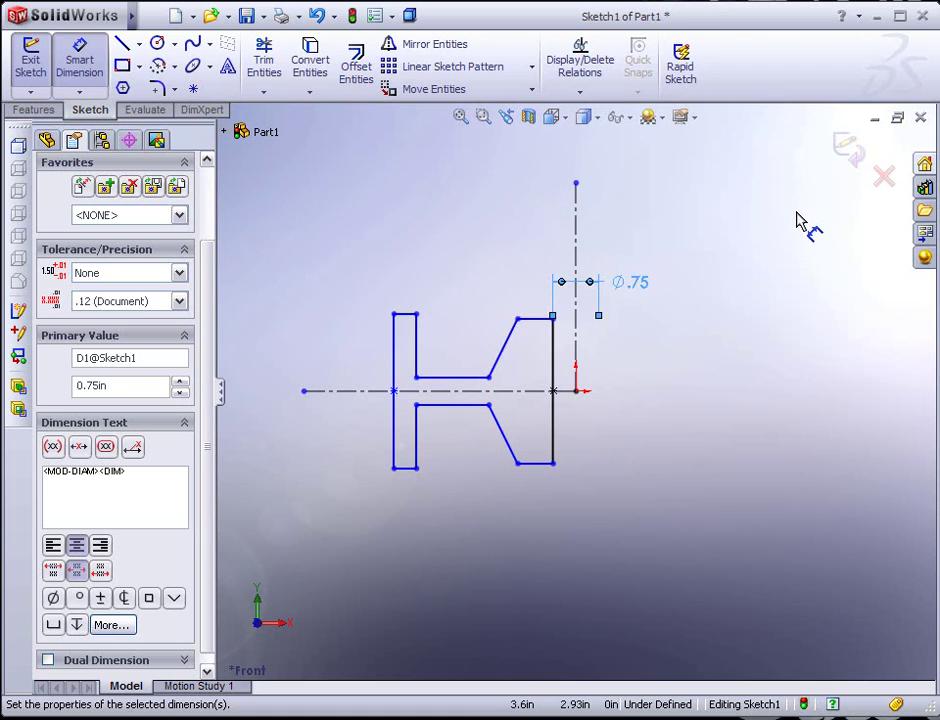
click(537, 318)
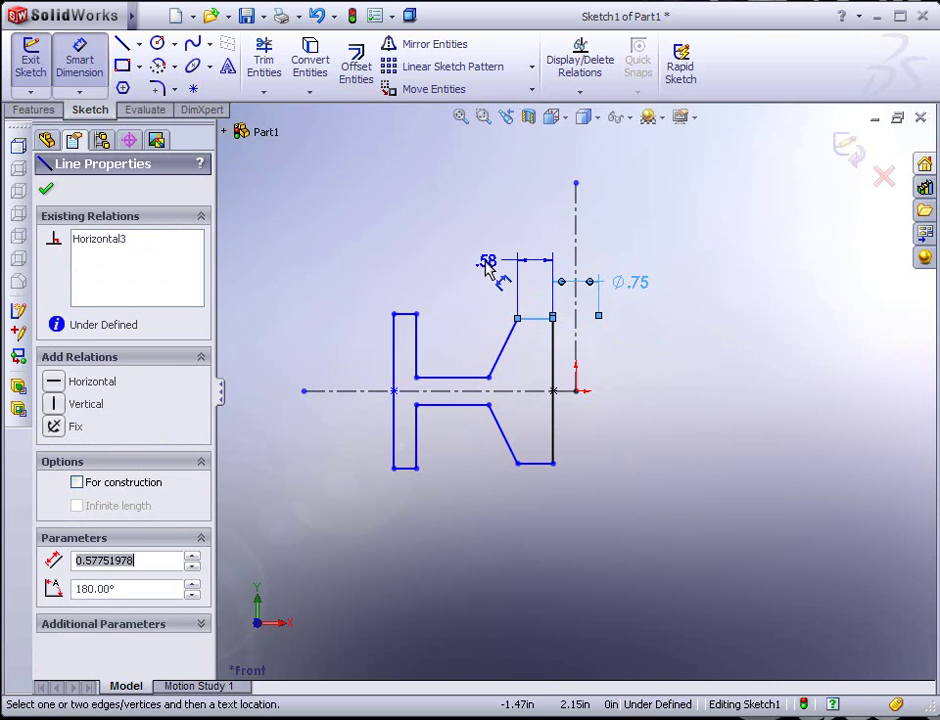
Set the top rim's short edge to 0.40 in long
click(492, 270)
text(.4)
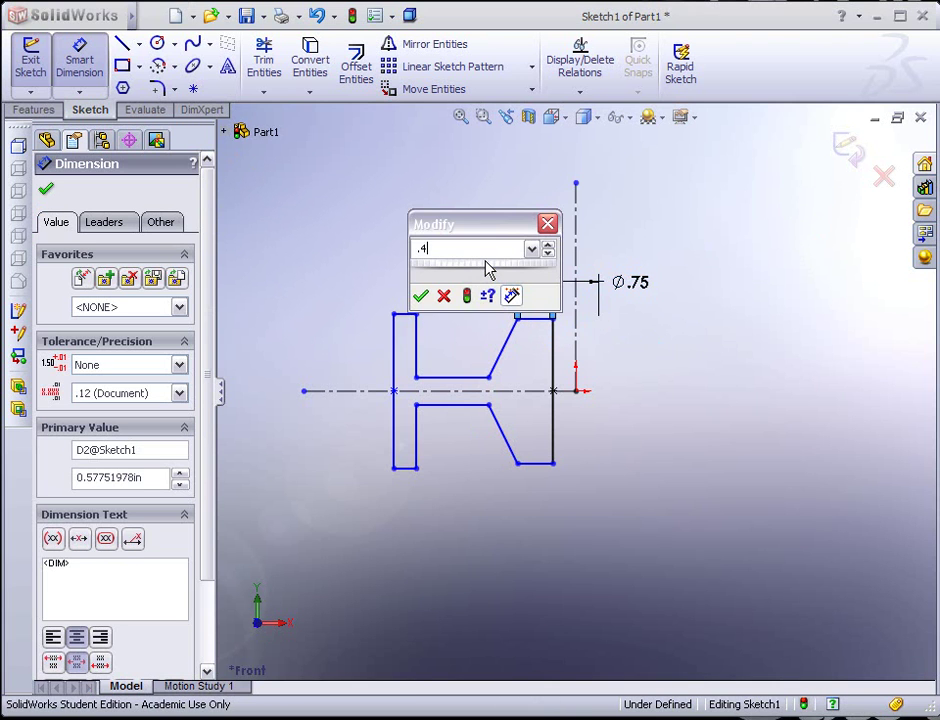
key(Return)
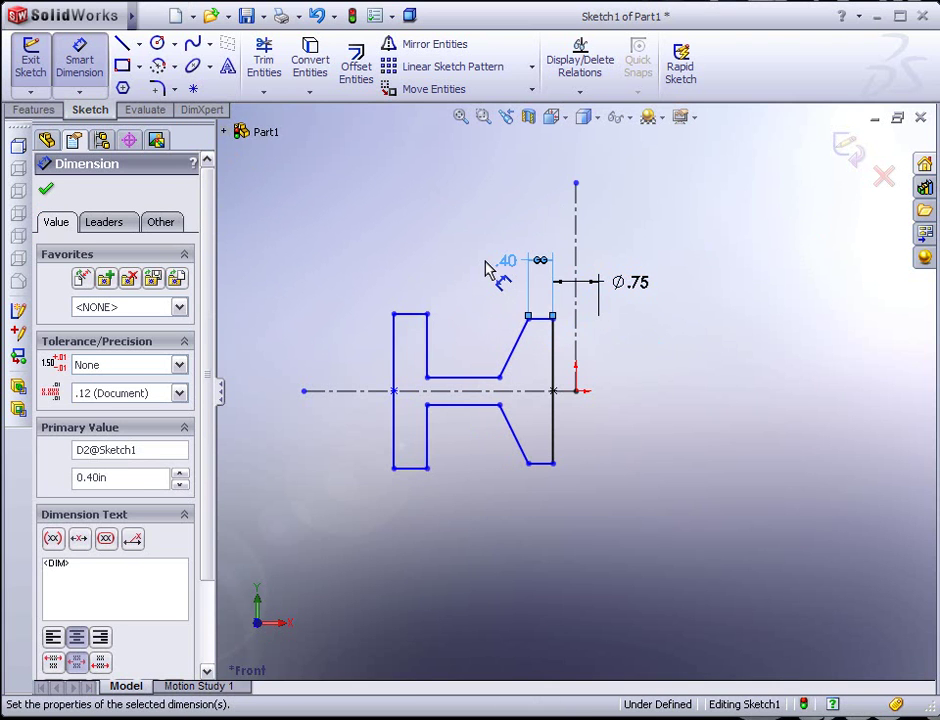
Angle the slanted web 18° from the right vertical edge, placing the dimension below the profile
click(513, 352)
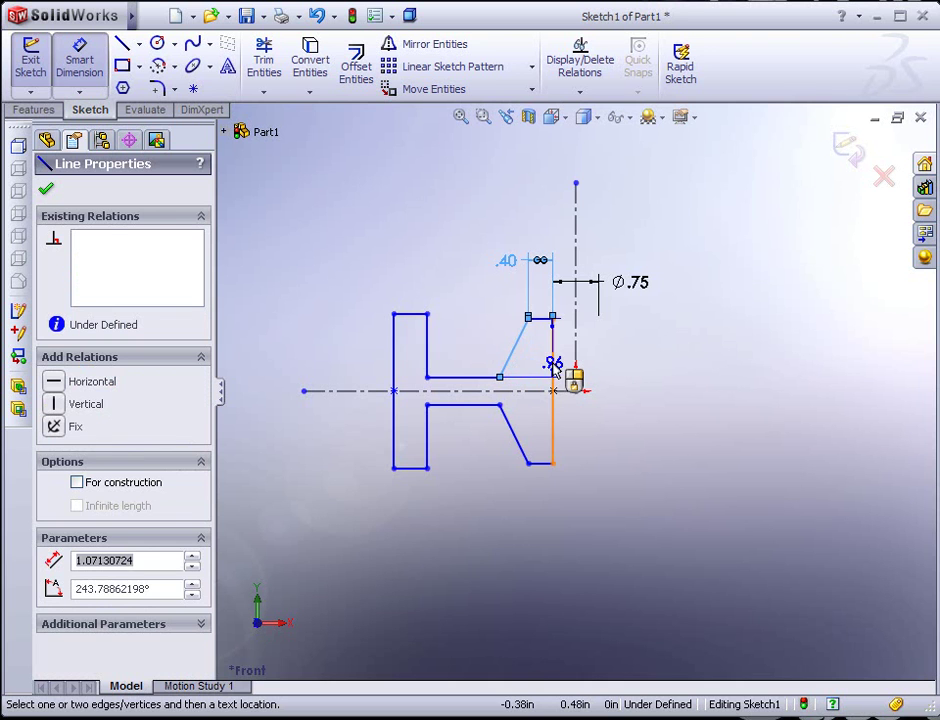
click(553, 372)
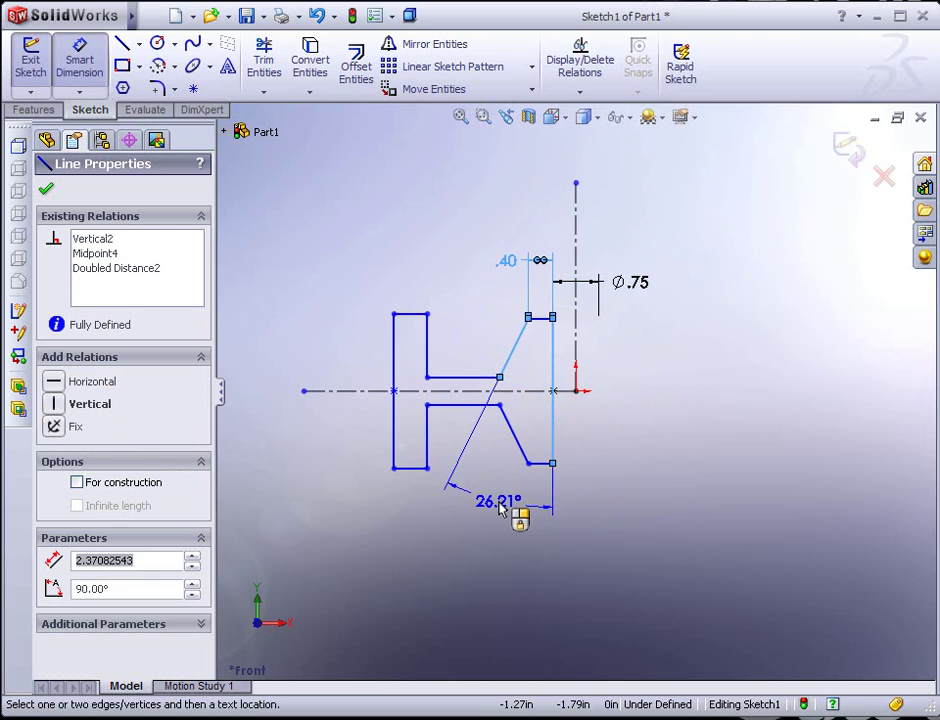
click(500, 508)
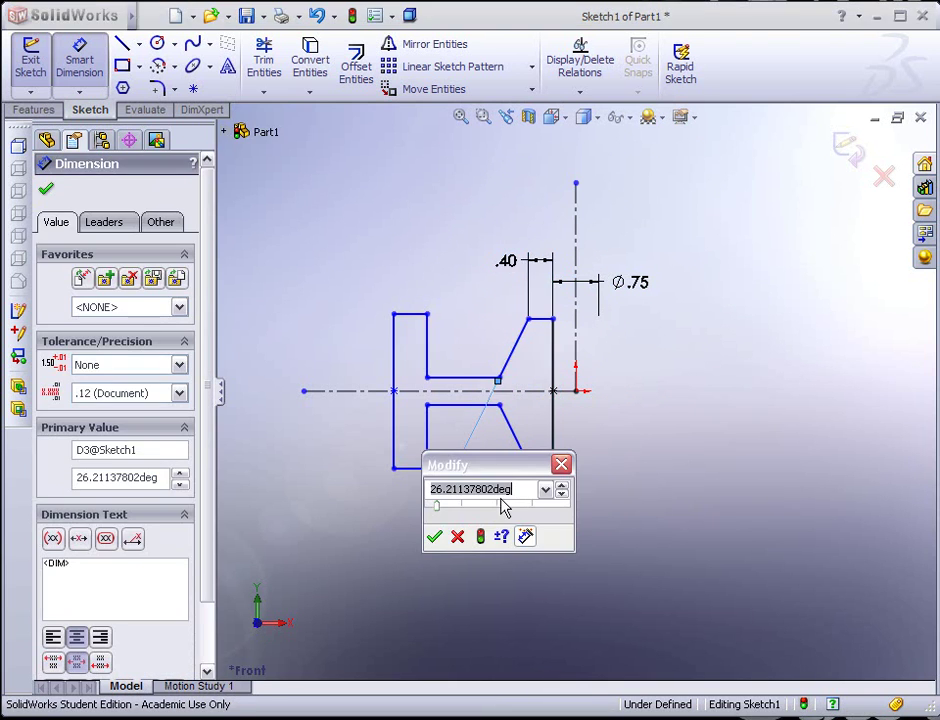
text(18)
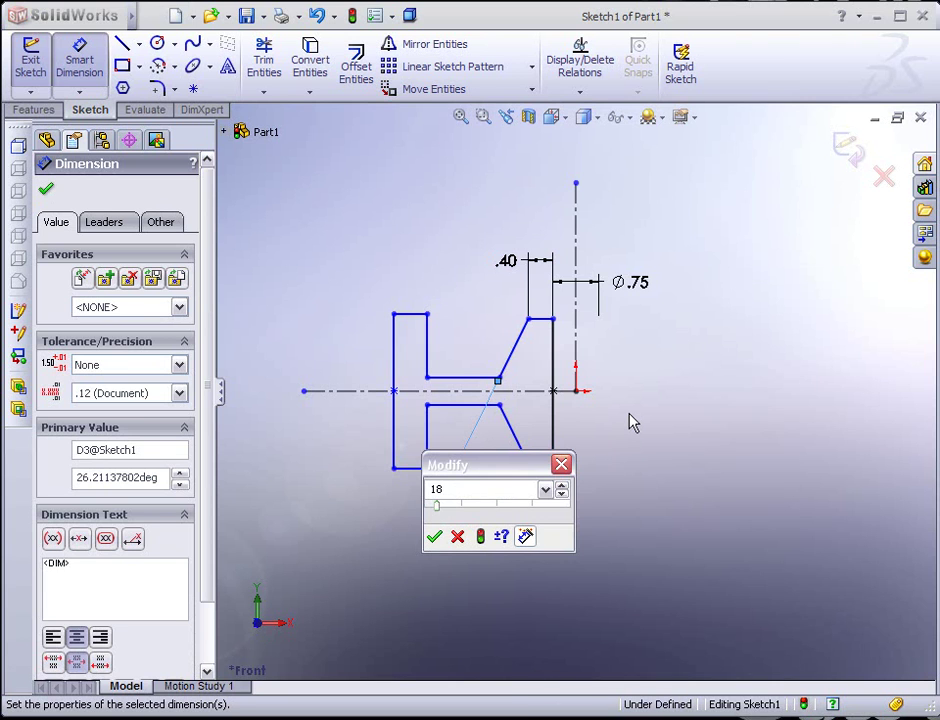
key(Return)
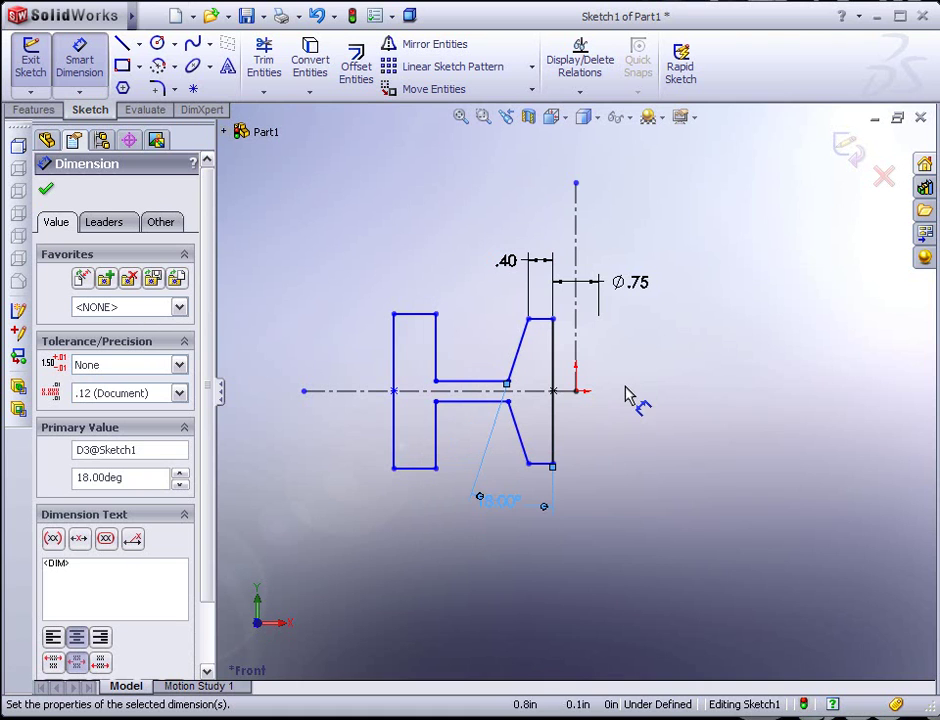
drag(510, 508, 520, 520)
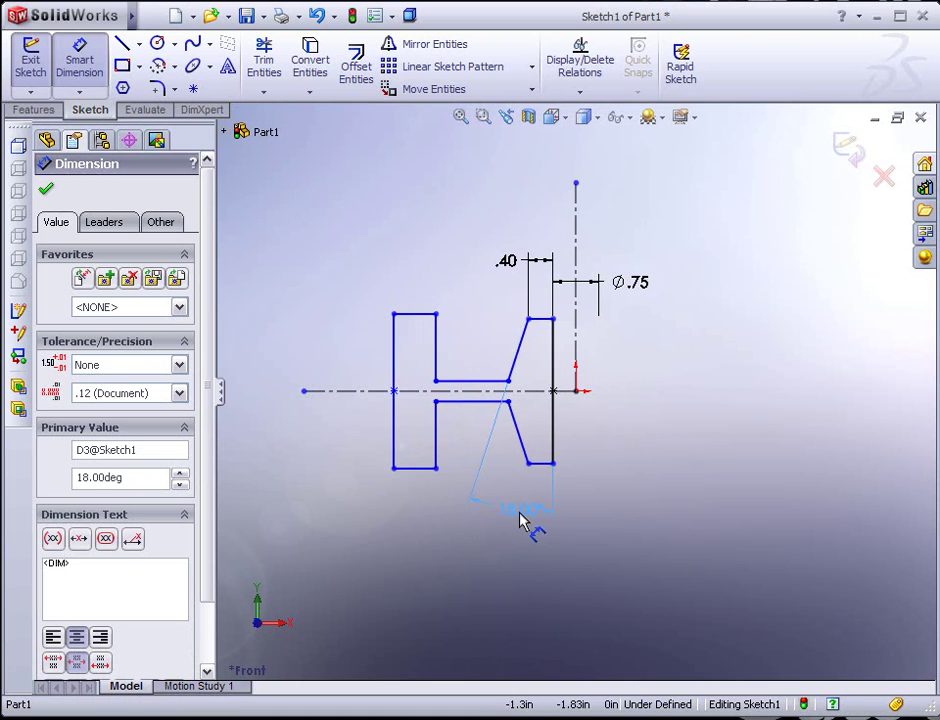
click(510, 518)
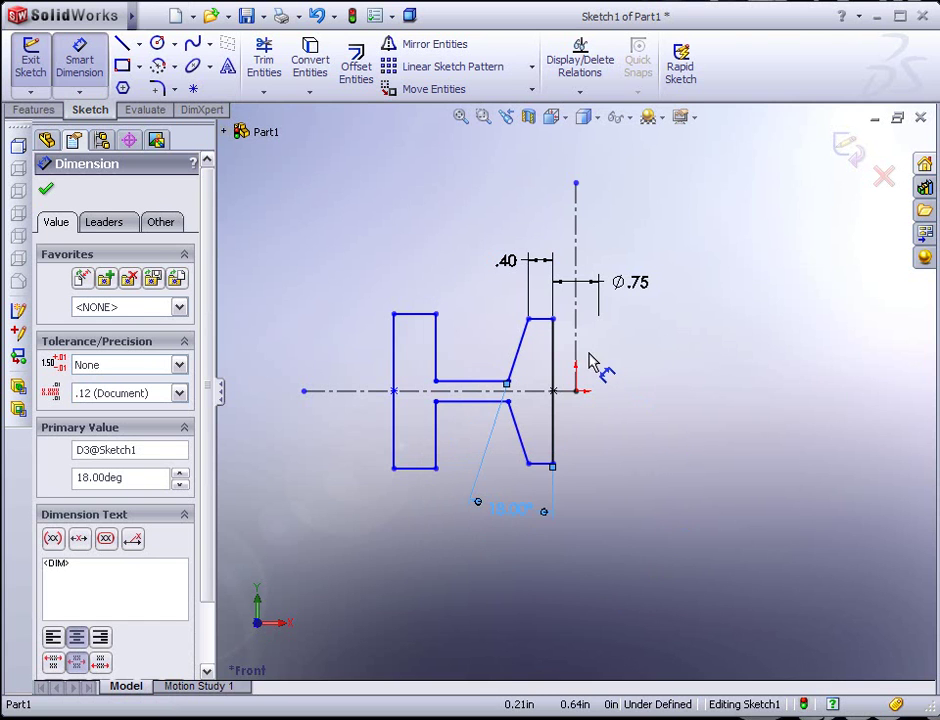
click(509, 384)
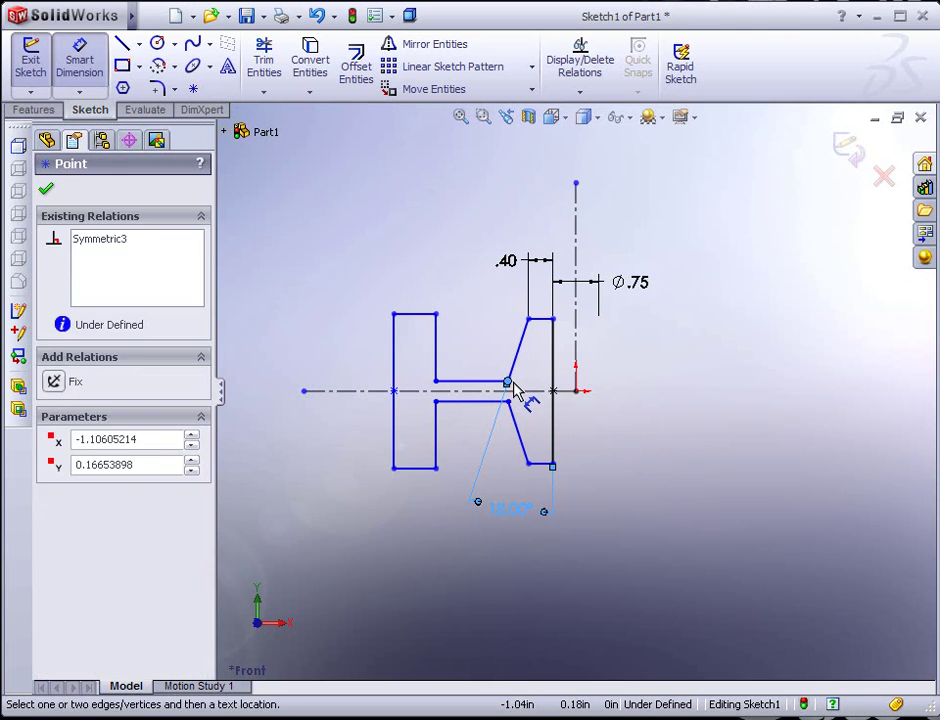
Dimension the groove's inner corner to the centerline as diameter Ø2.00
click(578, 332)
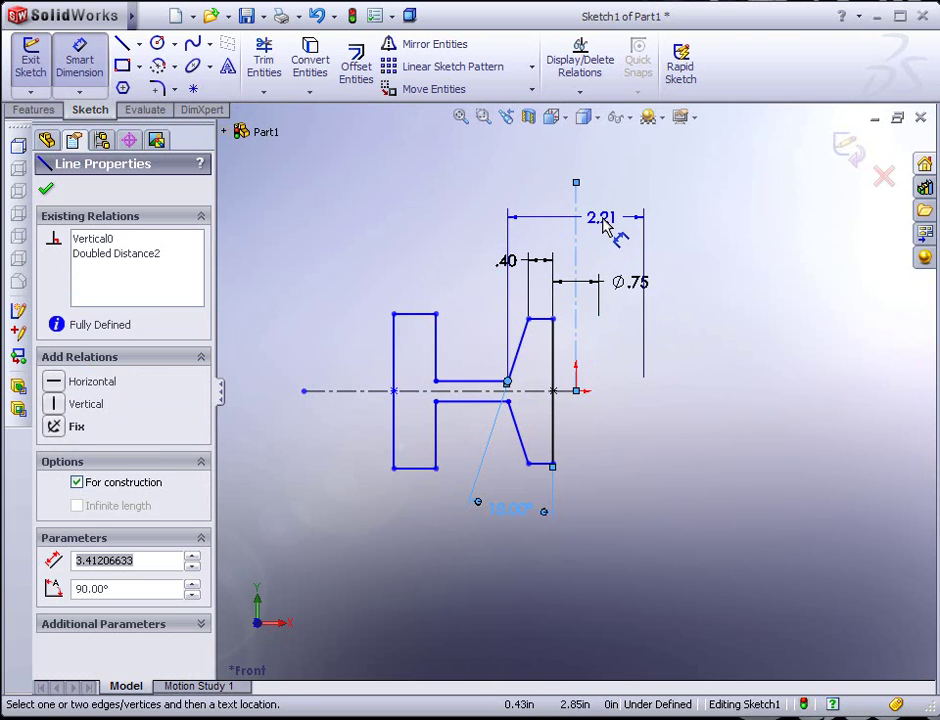
click(607, 227)
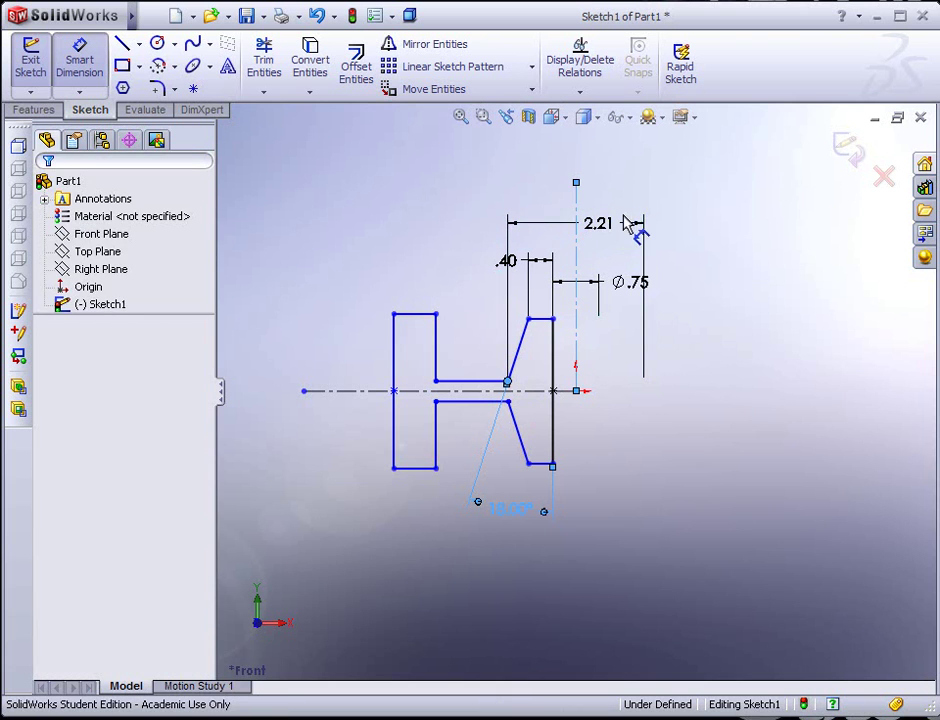
text(2)
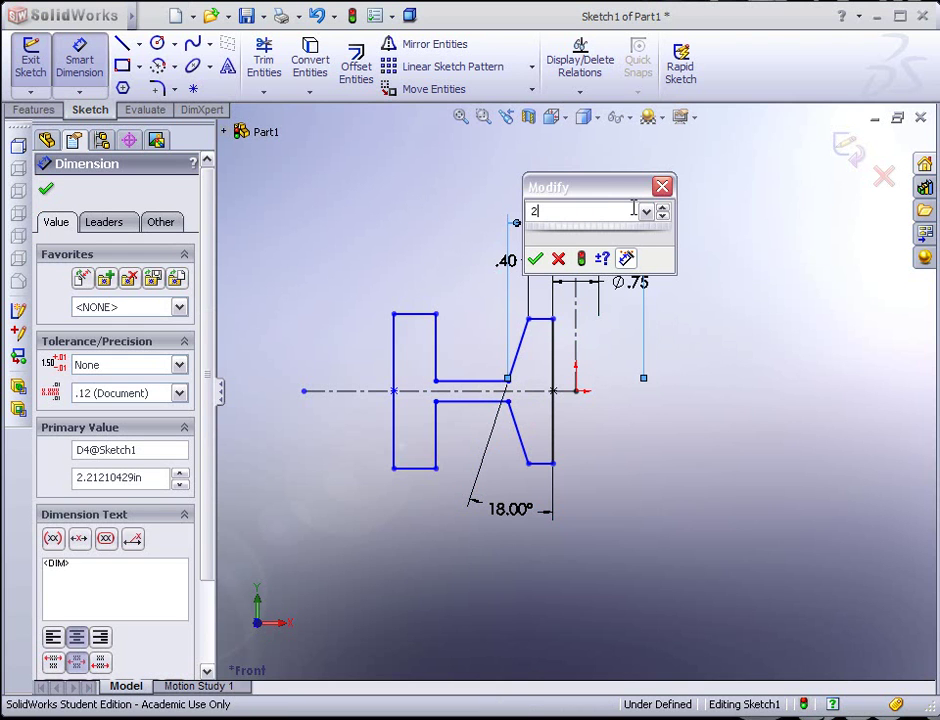
key(Return)
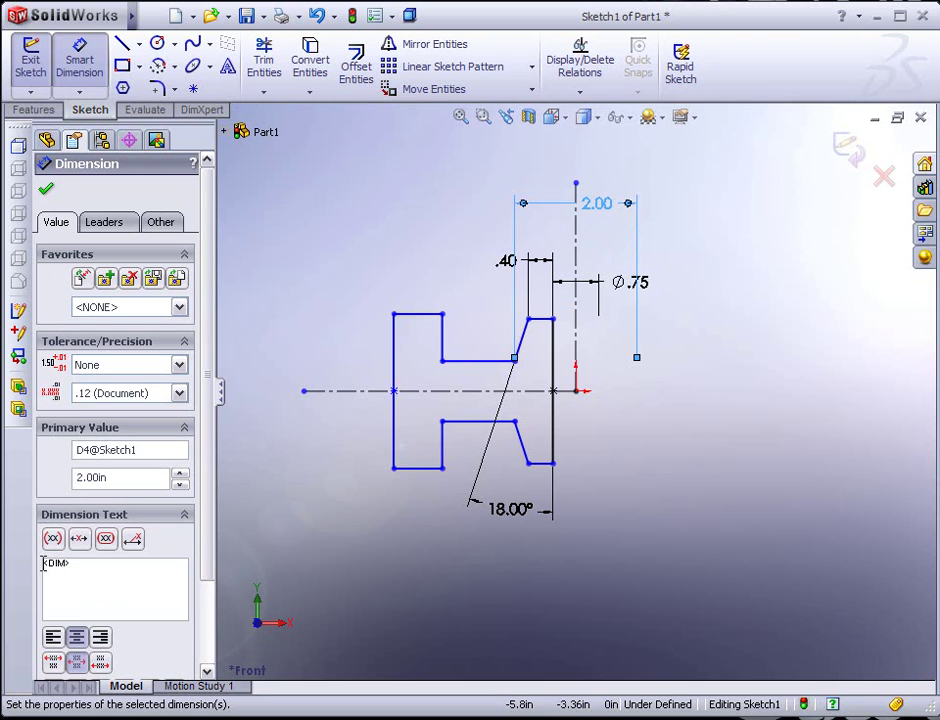
scroll(204, 606, down, 3)
click(54, 596)
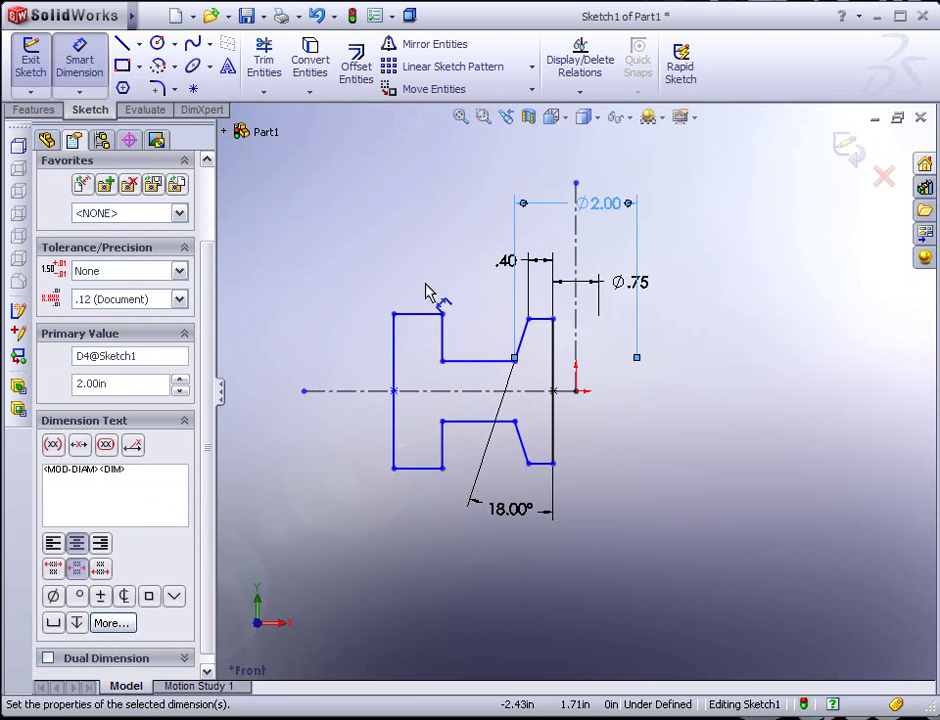
click(477, 362)
Set the web thickness between the two horizontal web lines to 0.25 in
click(470, 422)
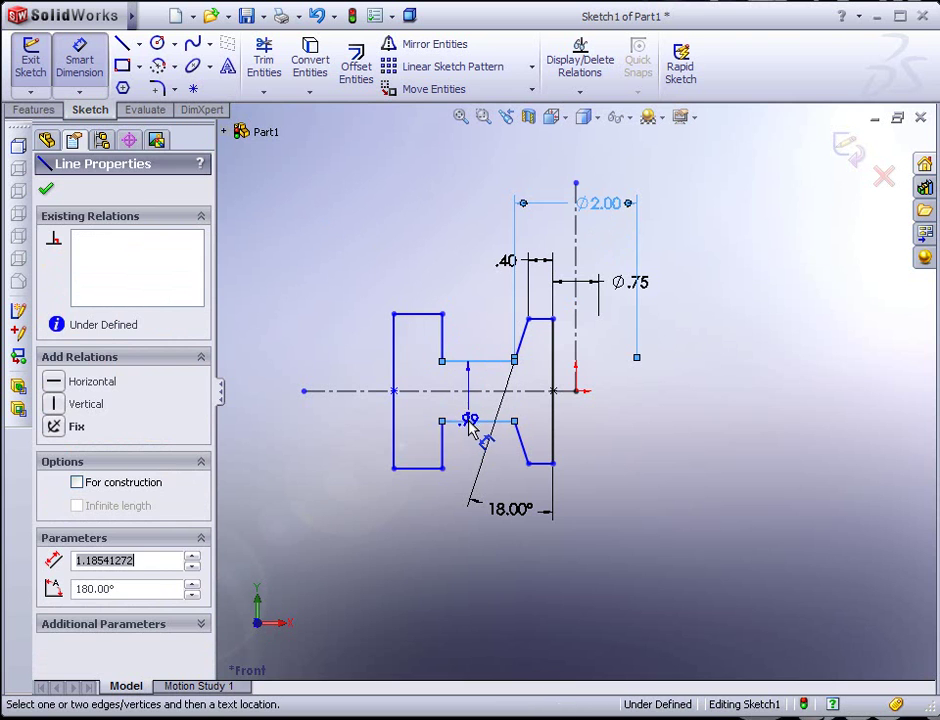
click(342, 401)
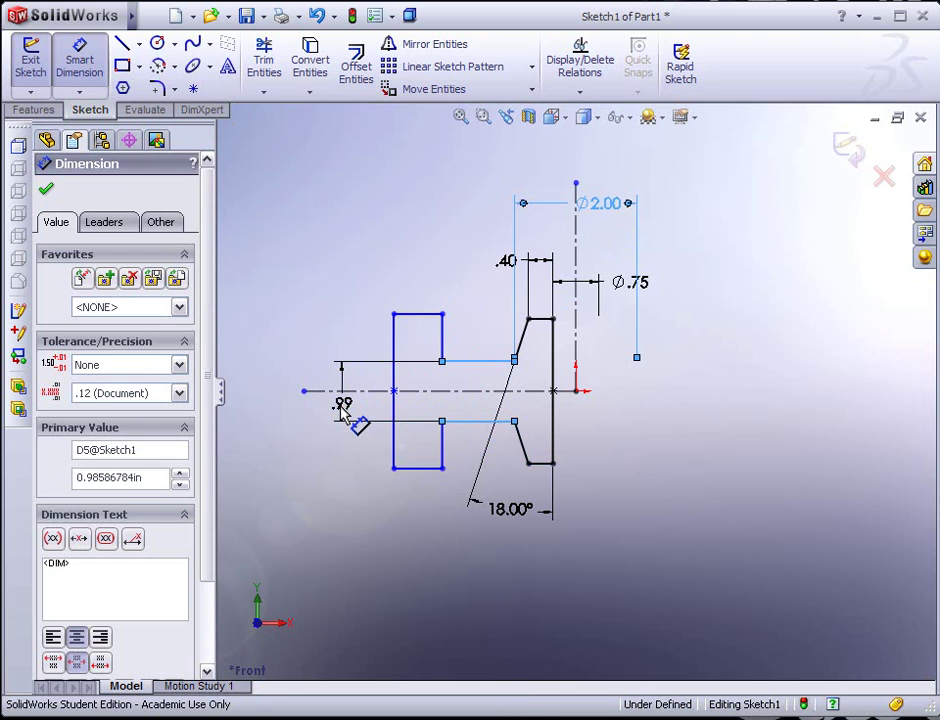
text(.25)
key(Return)
drag(342, 410, 342, 447)
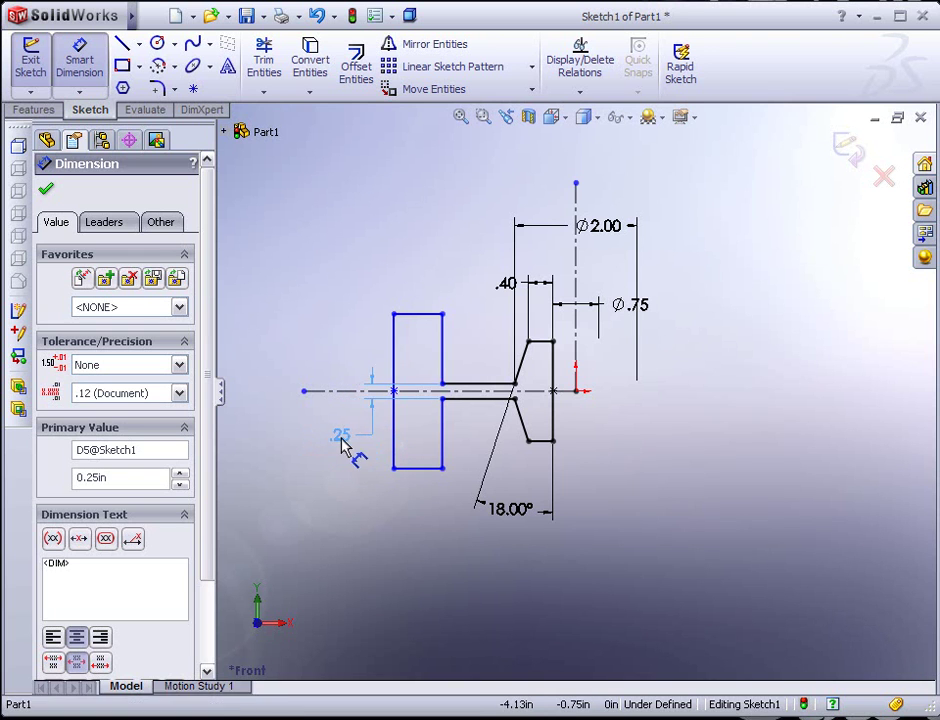
click(341, 444)
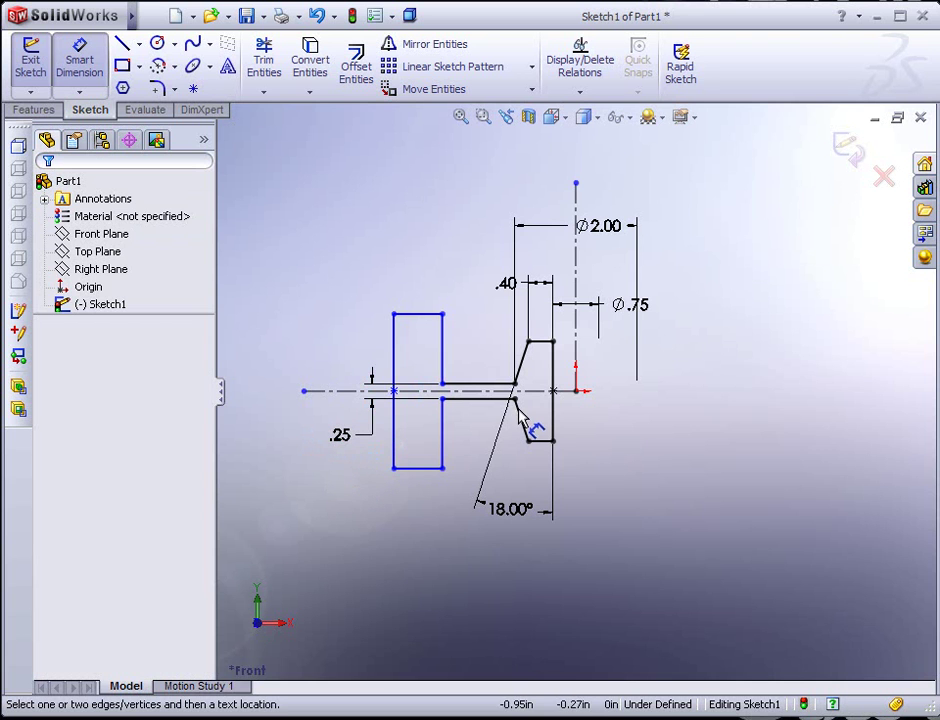
Dimension the rim's top edge to 0.25 in wide and shift its label left
click(428, 316)
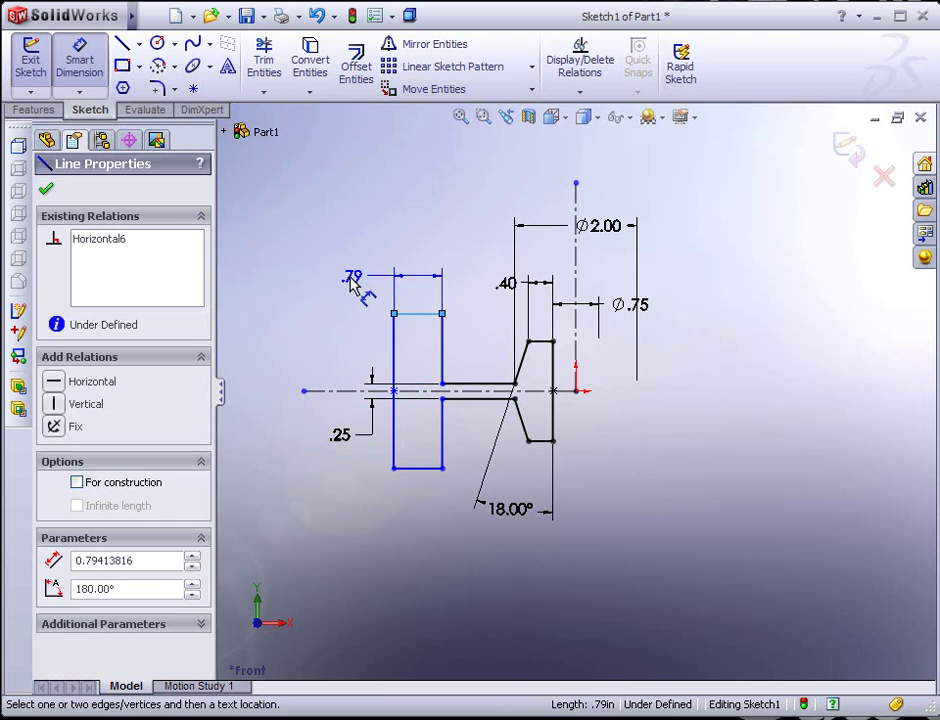
click(340, 284)
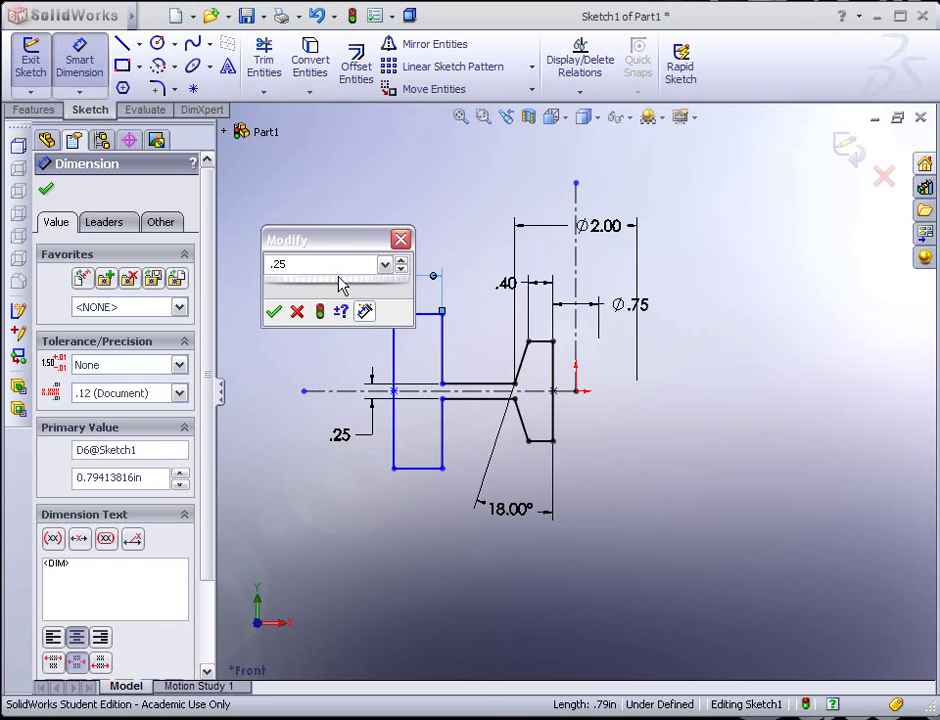
key(Return)
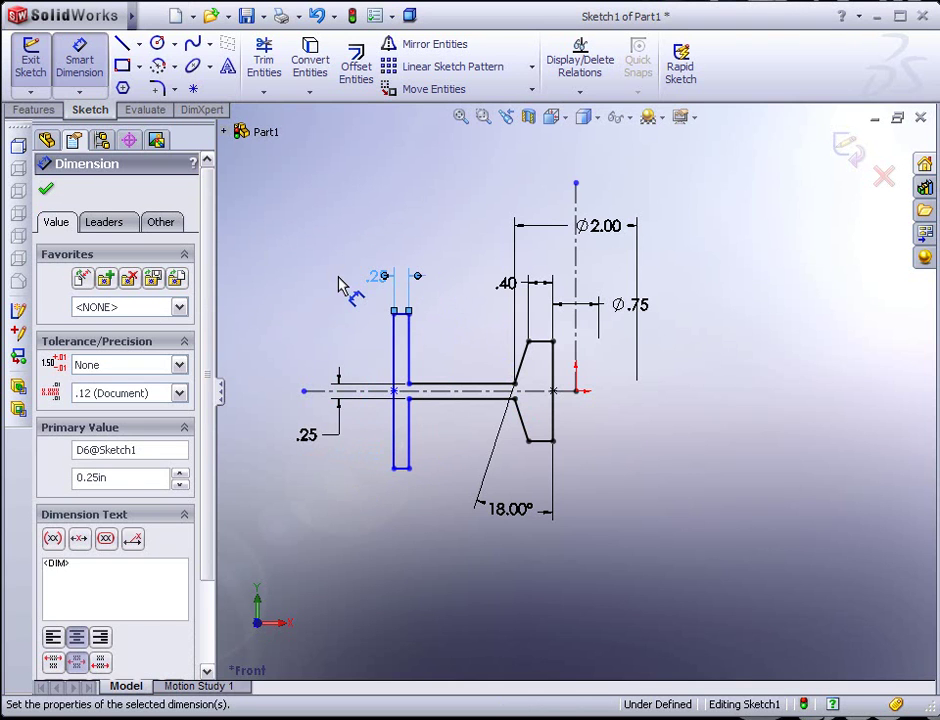
drag(384, 277, 348, 281)
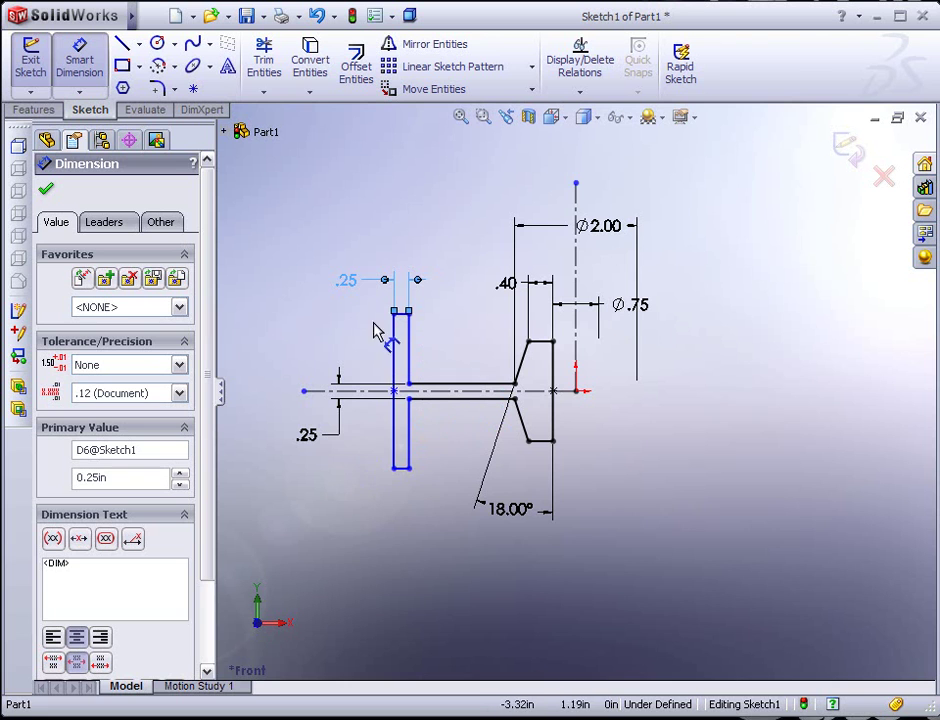
right_click(351, 290)
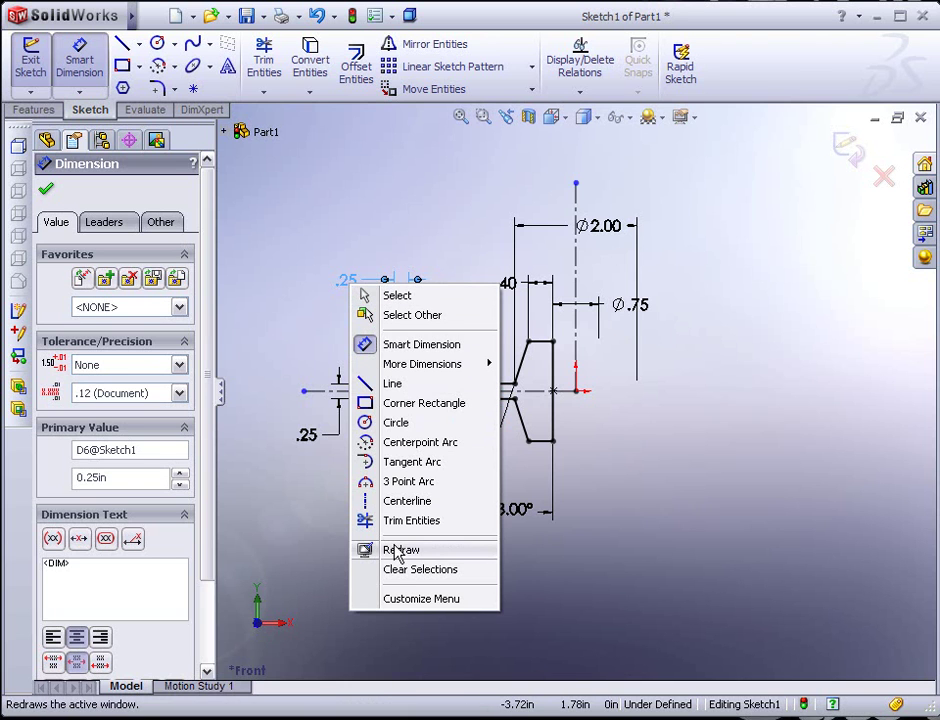
click(317, 345)
click(317, 345)
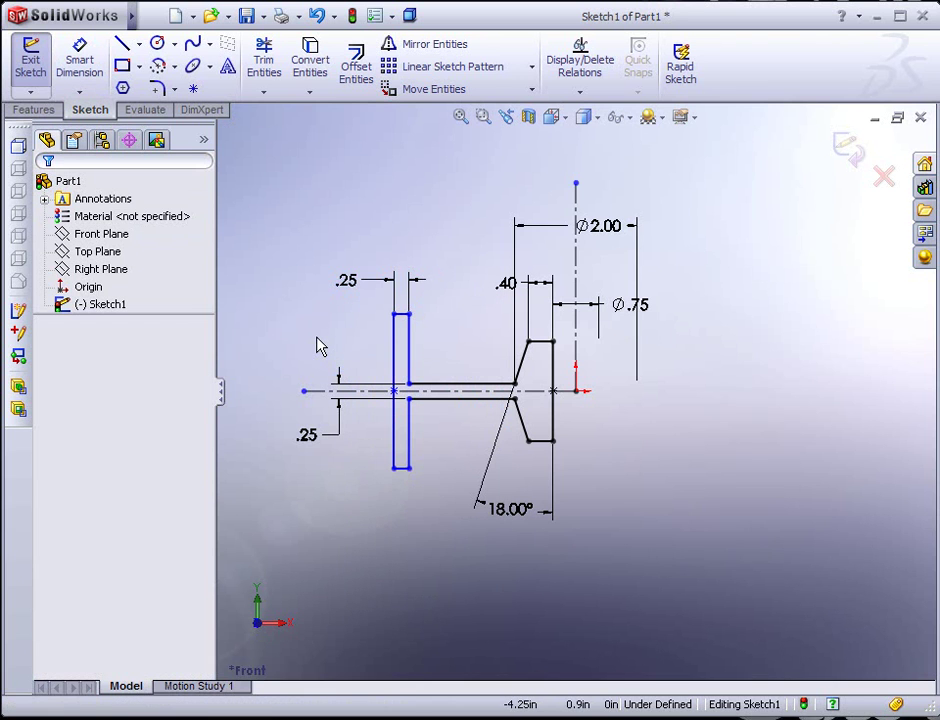
click(348, 283)
right_click(350, 289)
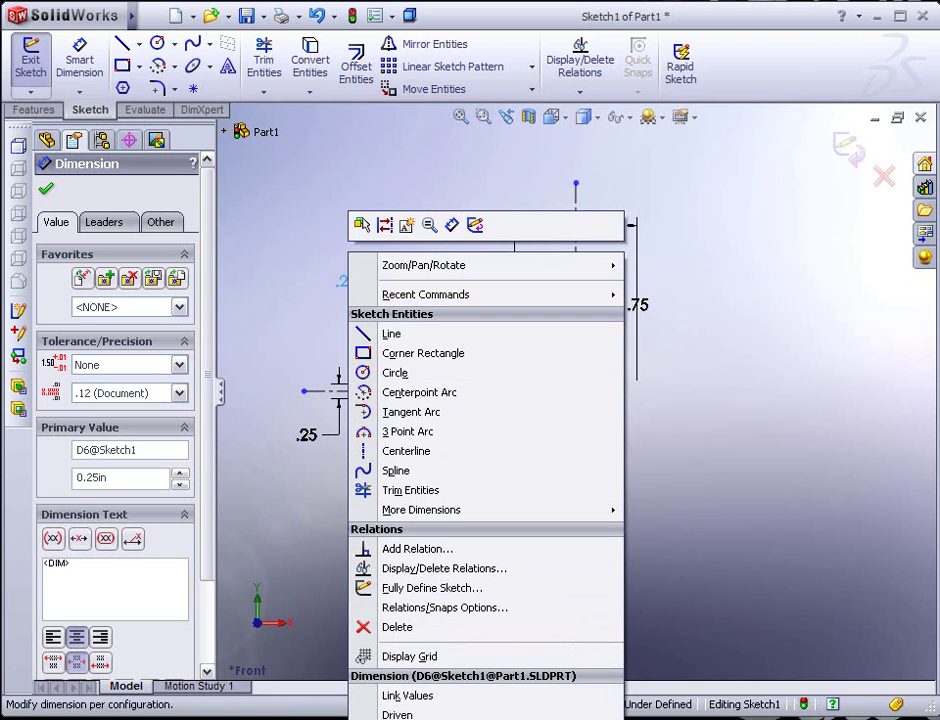
key(Escape)
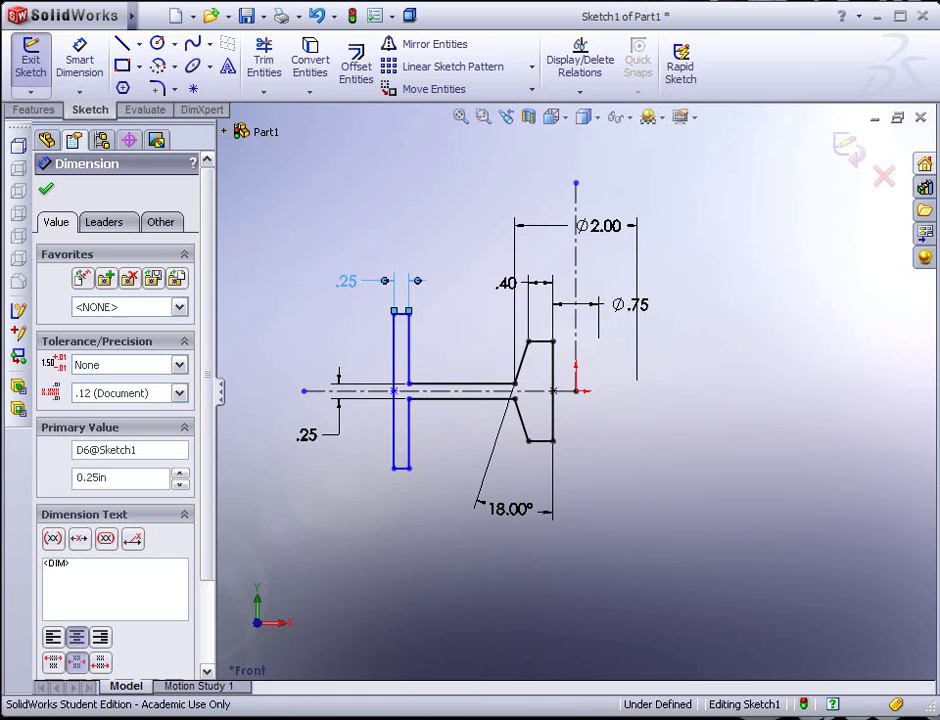
right_click(350, 290)
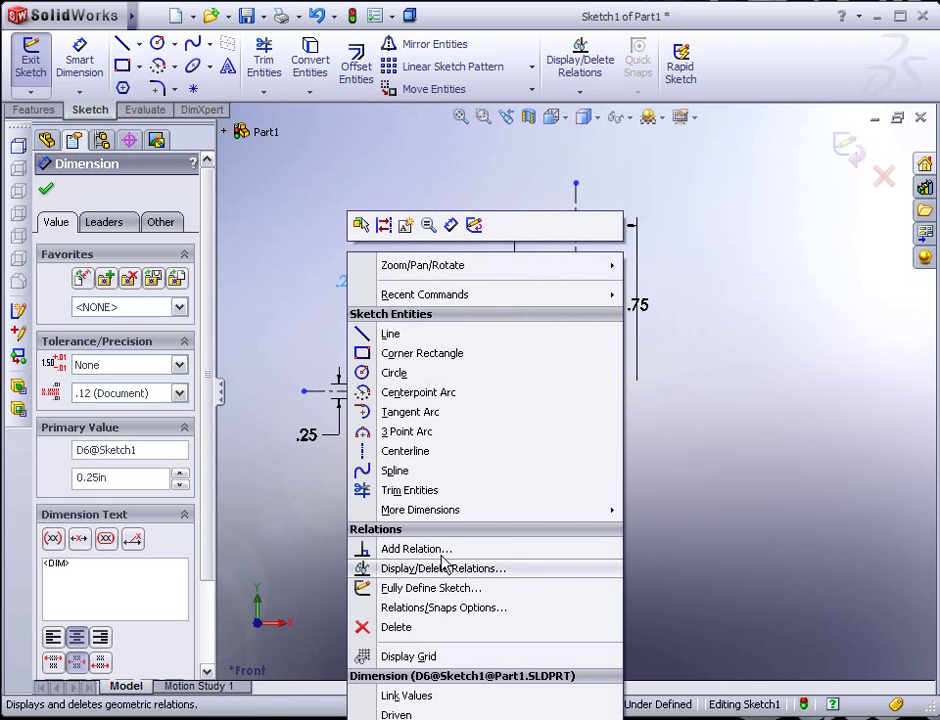
click(485, 718)
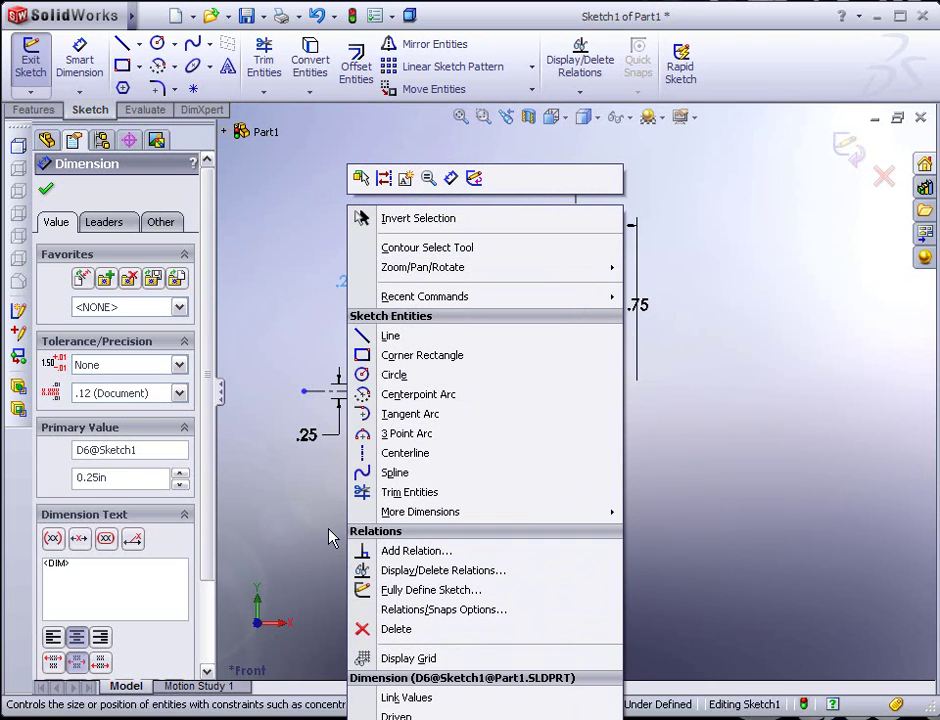
click(285, 502)
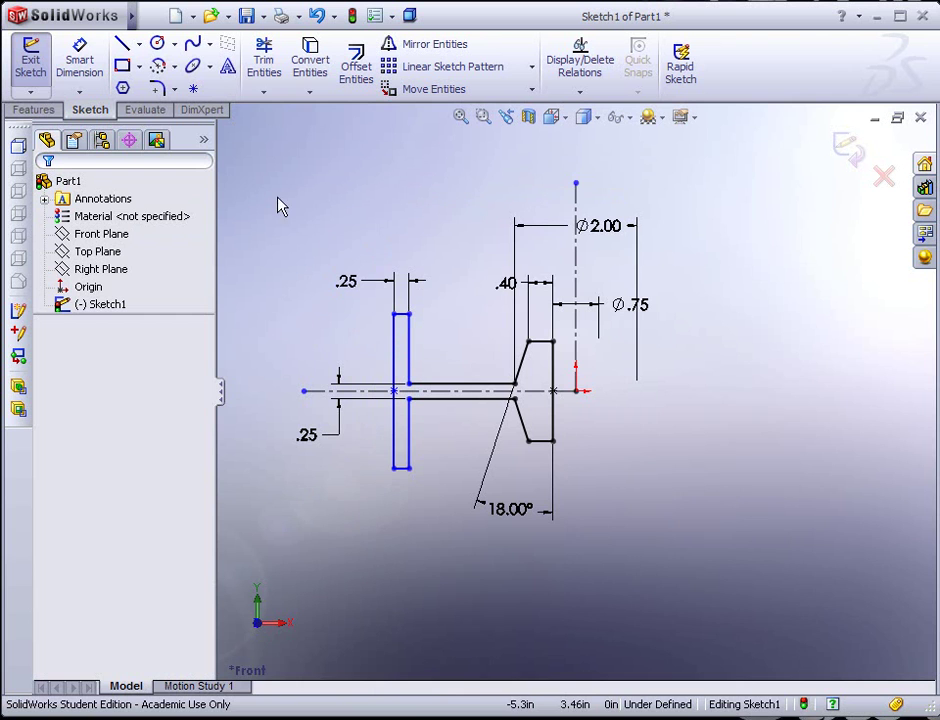
click(88, 70)
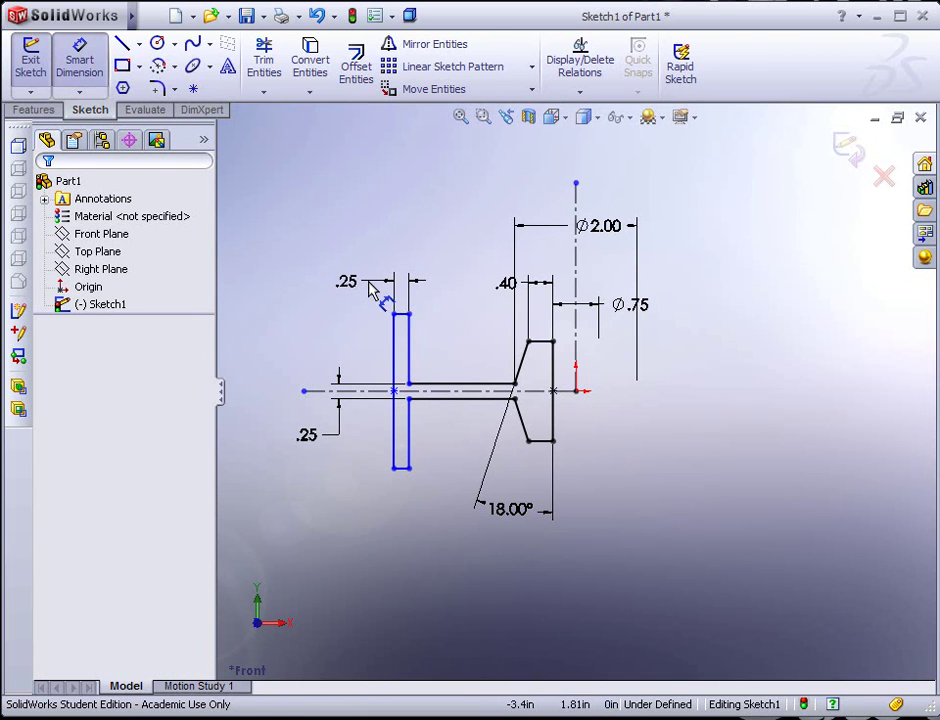
Set the rim's outer edge height to 2.00 in
click(395, 360)
click(270, 387)
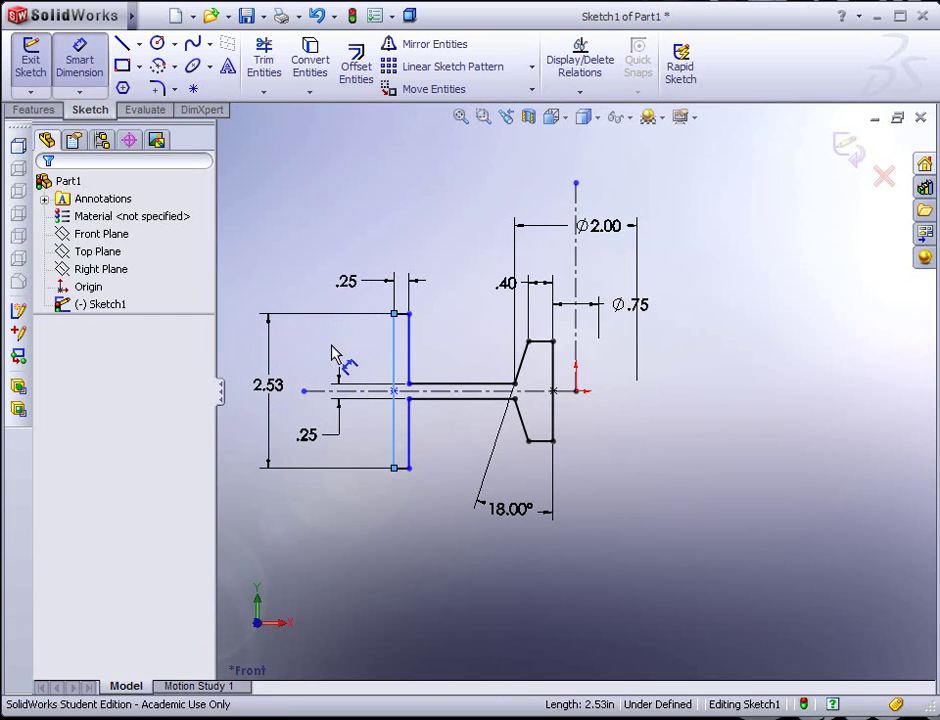
text(2)
key(Return)
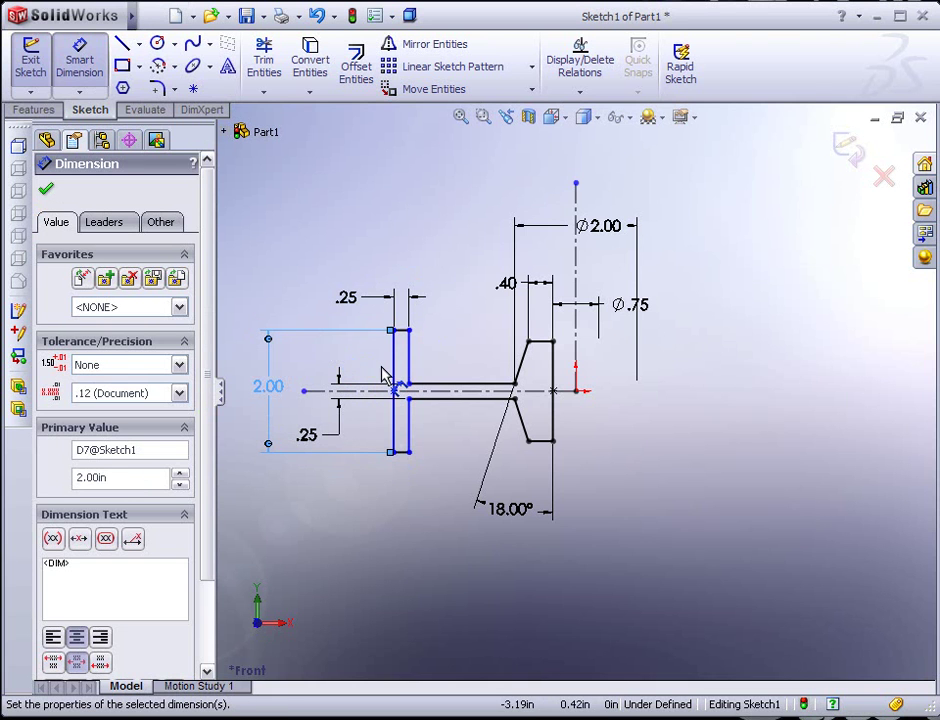
Dimension the rim's outer edge to the centerline as diameter Ø5.00 and accept it
click(396, 392)
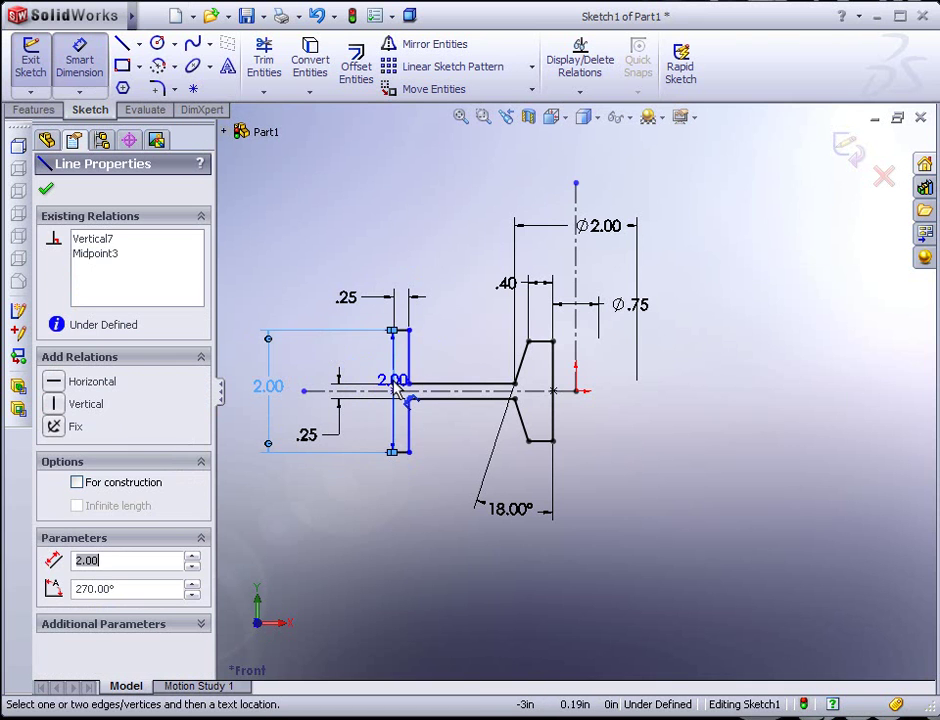
click(575, 298)
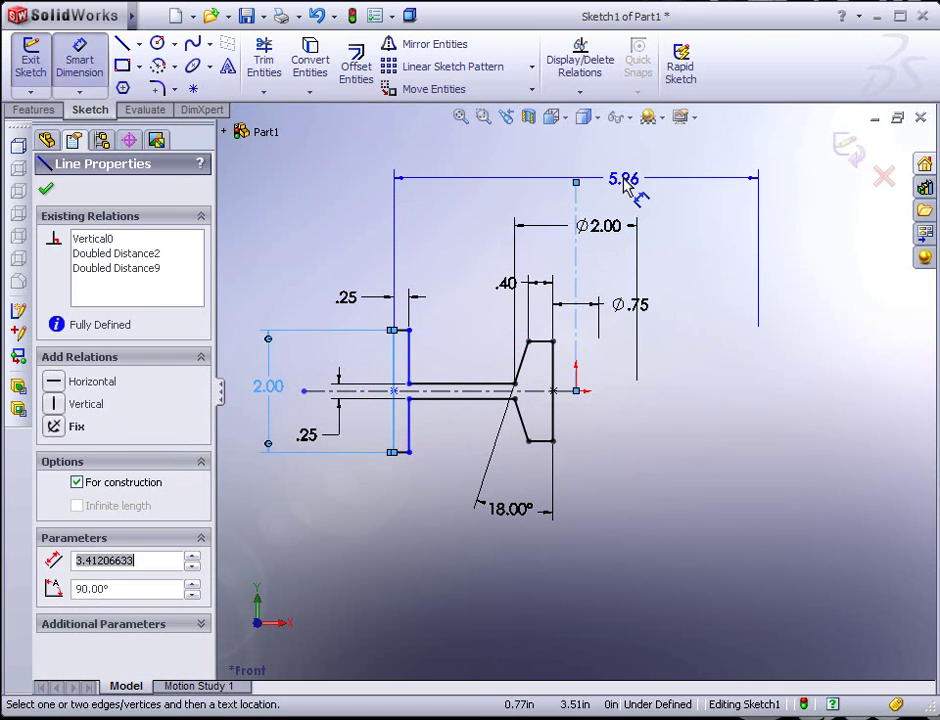
click(615, 179)
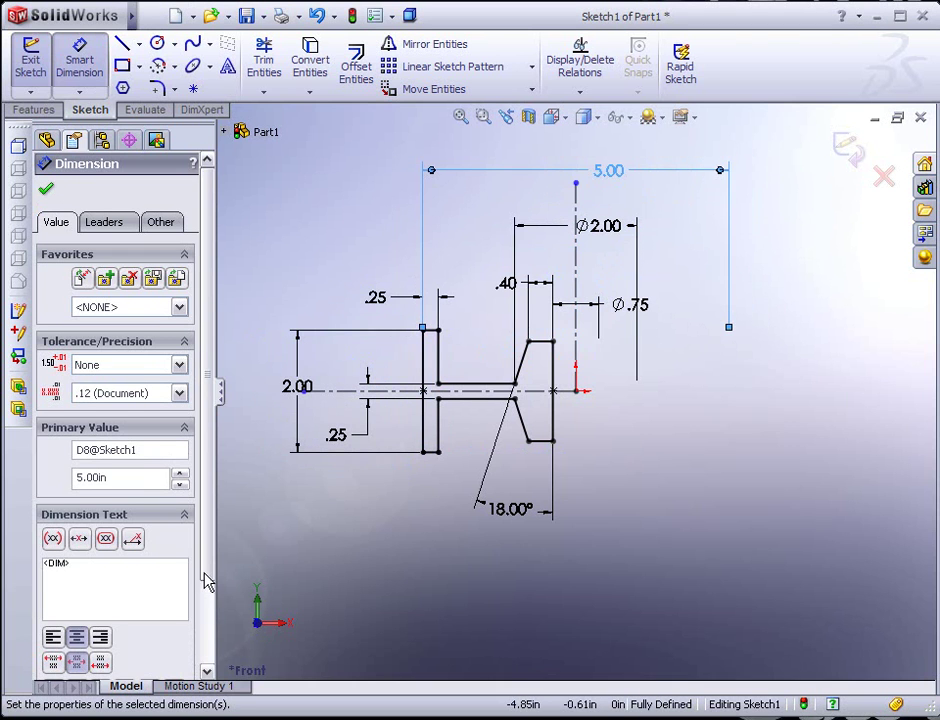
scroll(207, 587, down, 2)
click(53, 629)
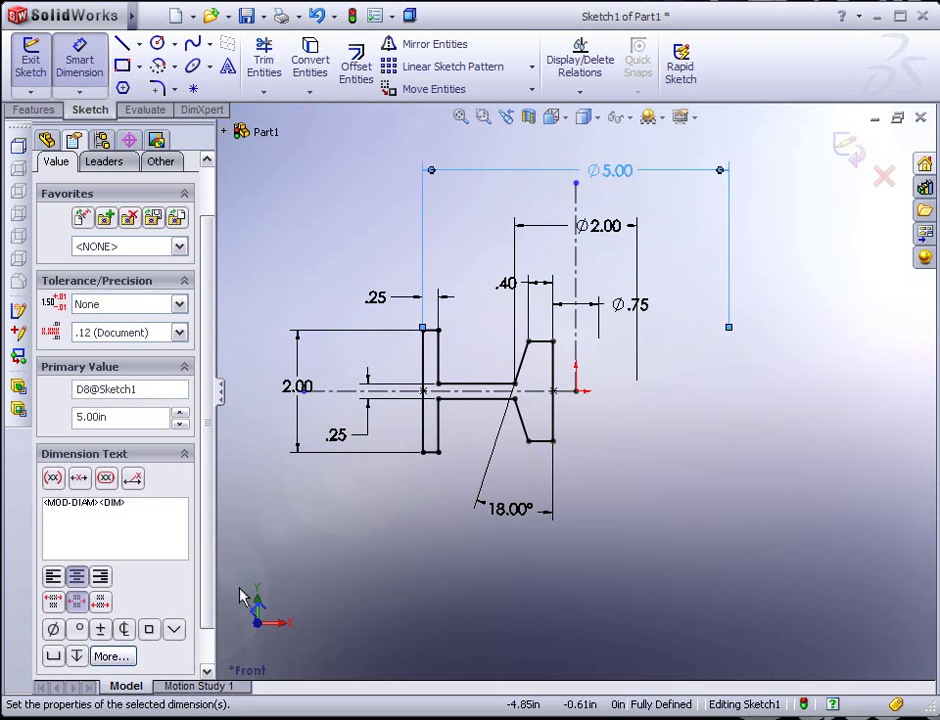
scroll(210, 186, up, 2)
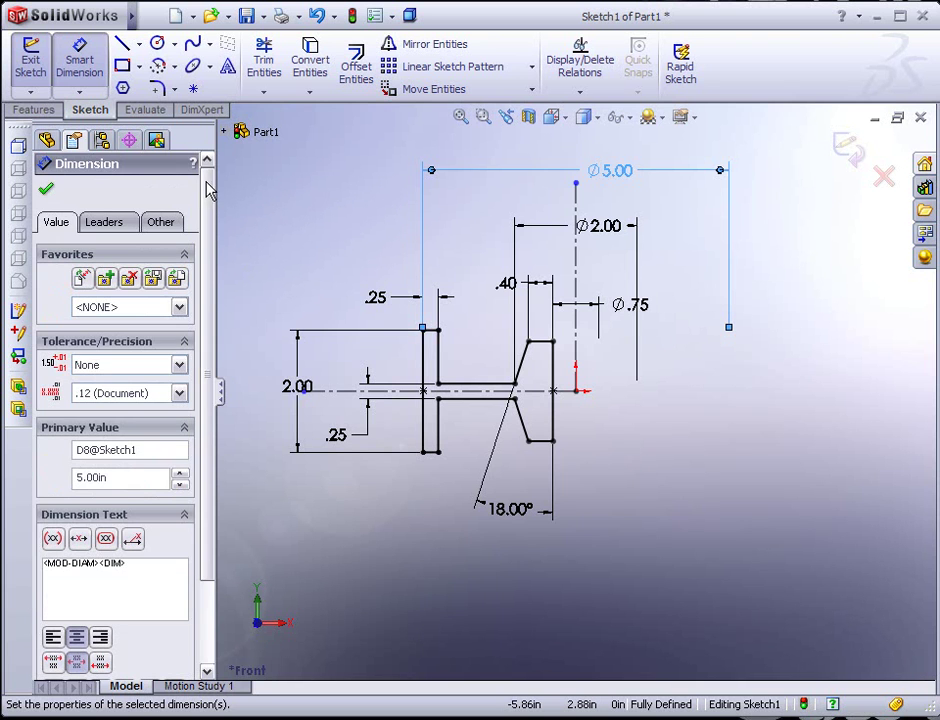
click(45, 190)
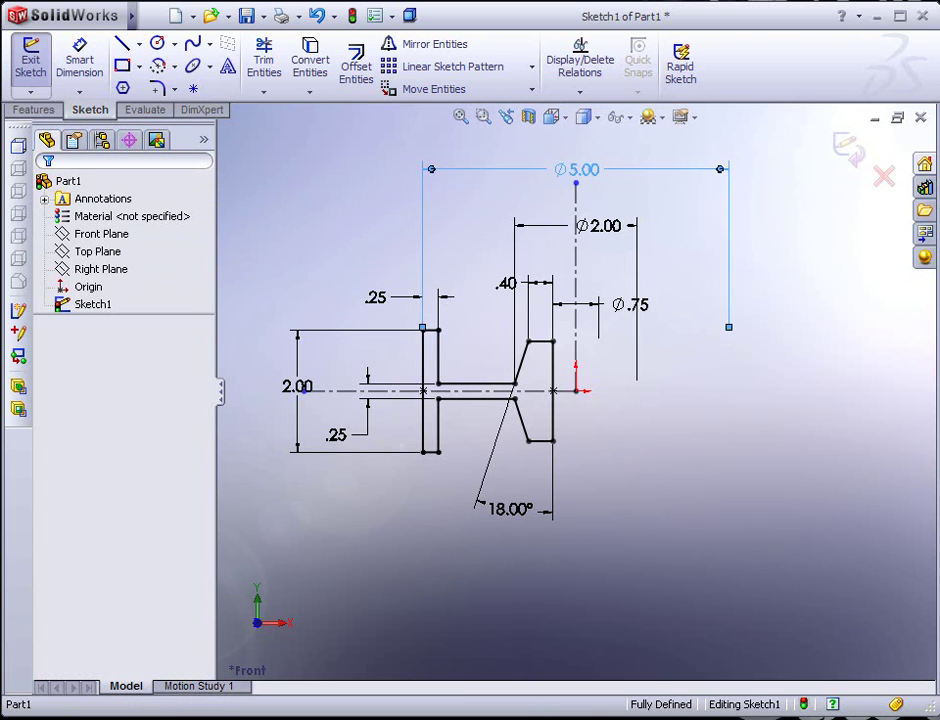
click(576, 171)
Stack the Ø5.00, Ø2.00 and Ø.75 dimensions above the profile and float the 2D to 3D toolbar
drag(602, 226, 579, 248)
click(576, 184)
drag(576, 162, 576, 199)
drag(630, 304, 660, 272)
click(686, 345)
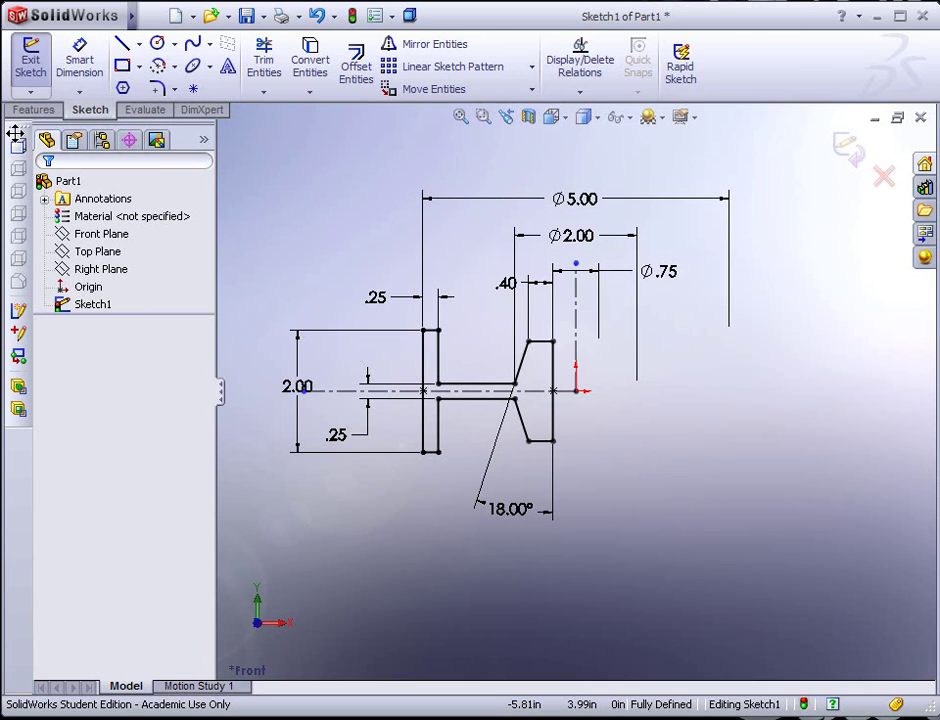
drag(19, 128, 304, 160)
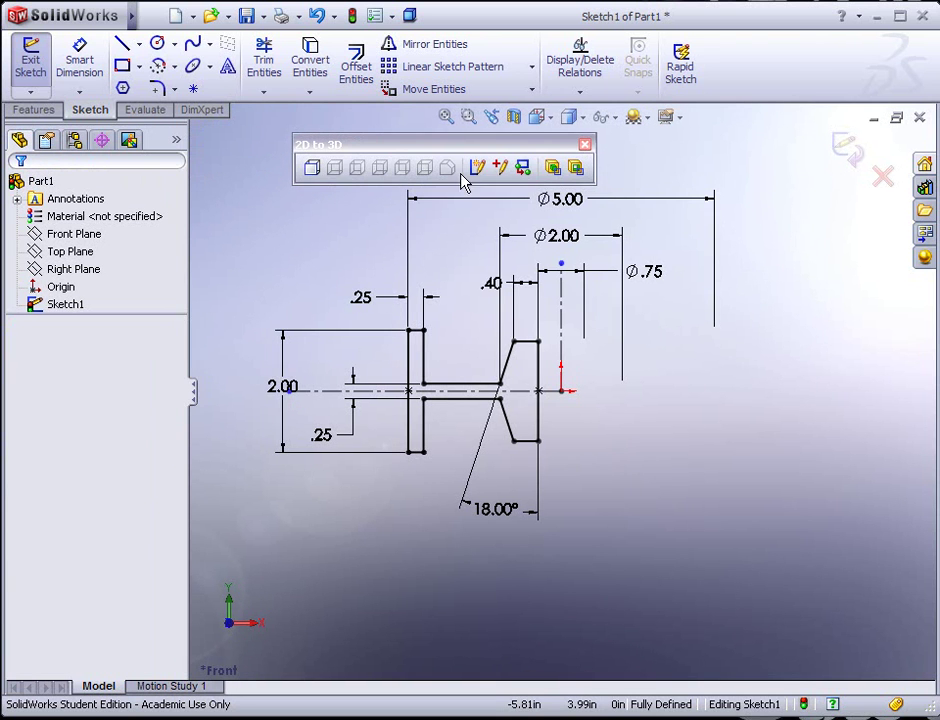
Close the floating 2D to 3D toolbar and switch the CommandManager to the Features tab
click(585, 144)
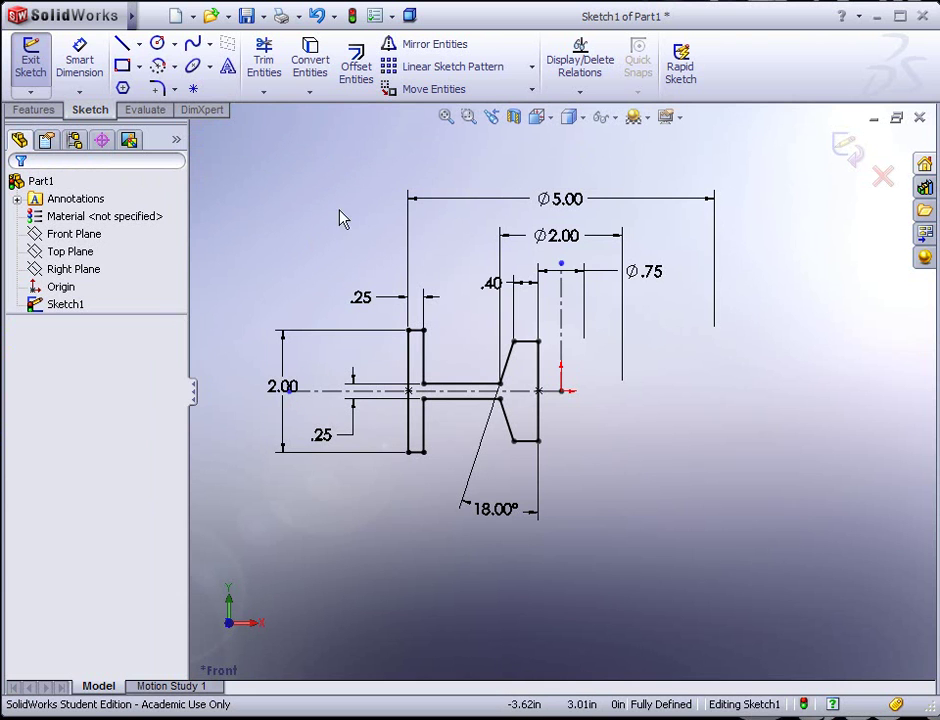
right_click(498, 47)
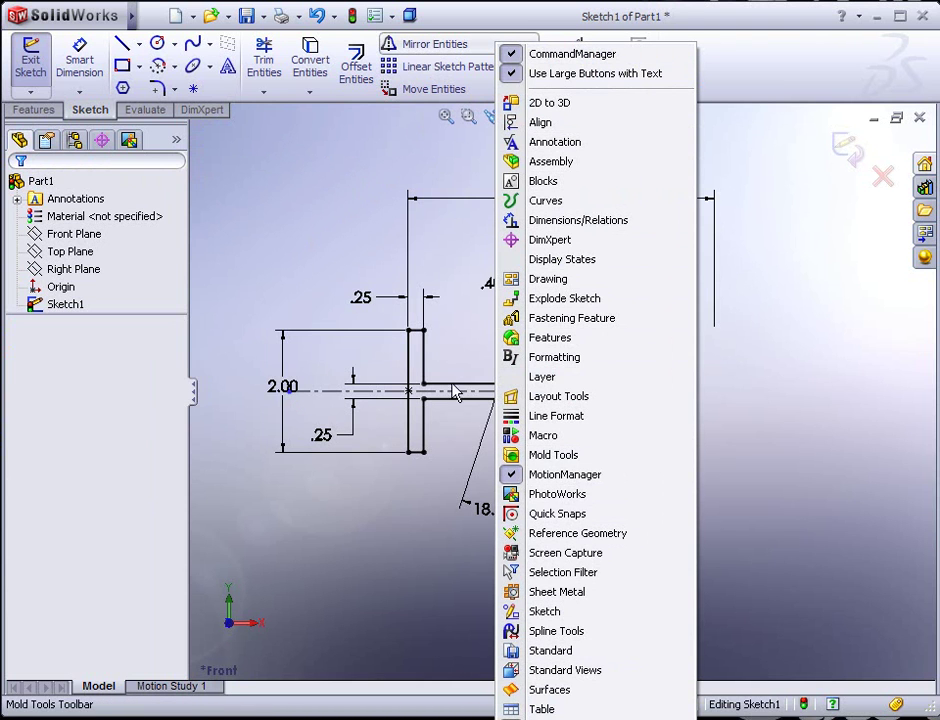
click(307, 242)
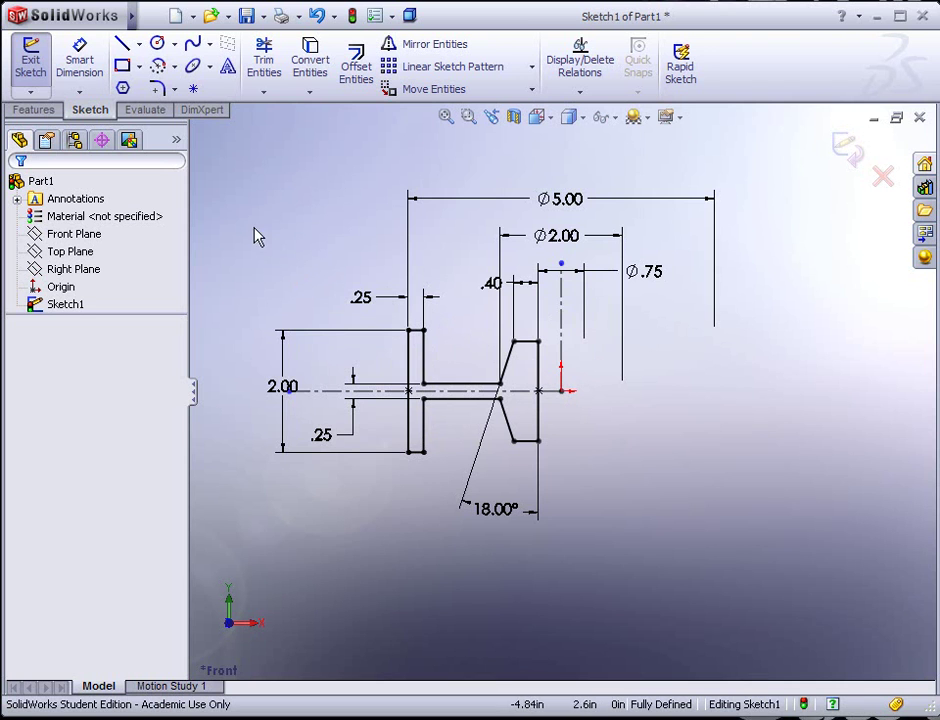
click(36, 110)
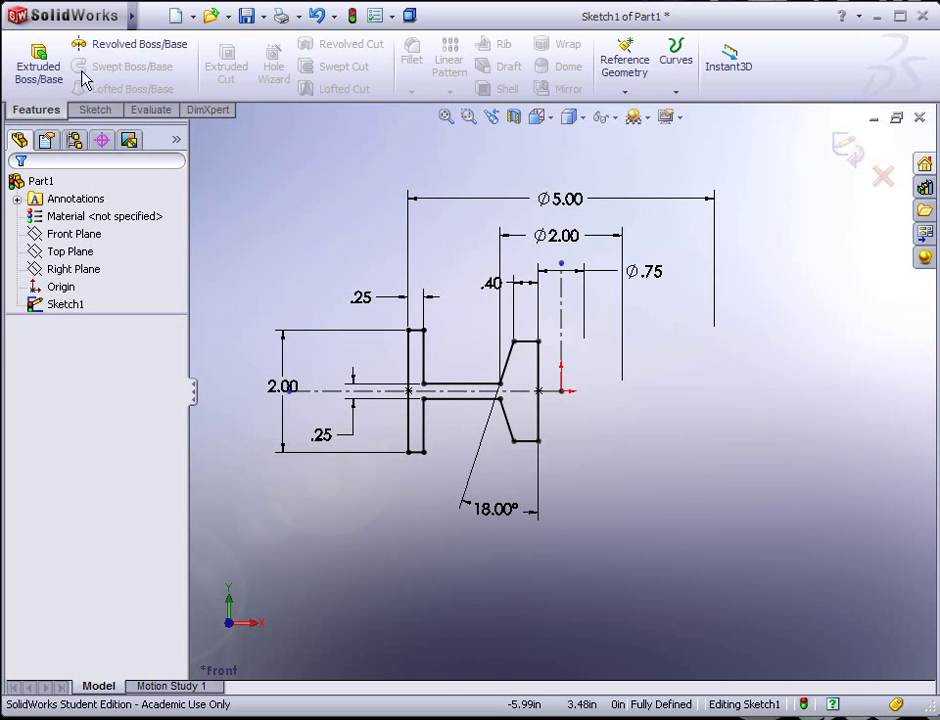
Revolve the profile 360° in one direction about the Line1 centreline to create Revolve1
click(113, 45)
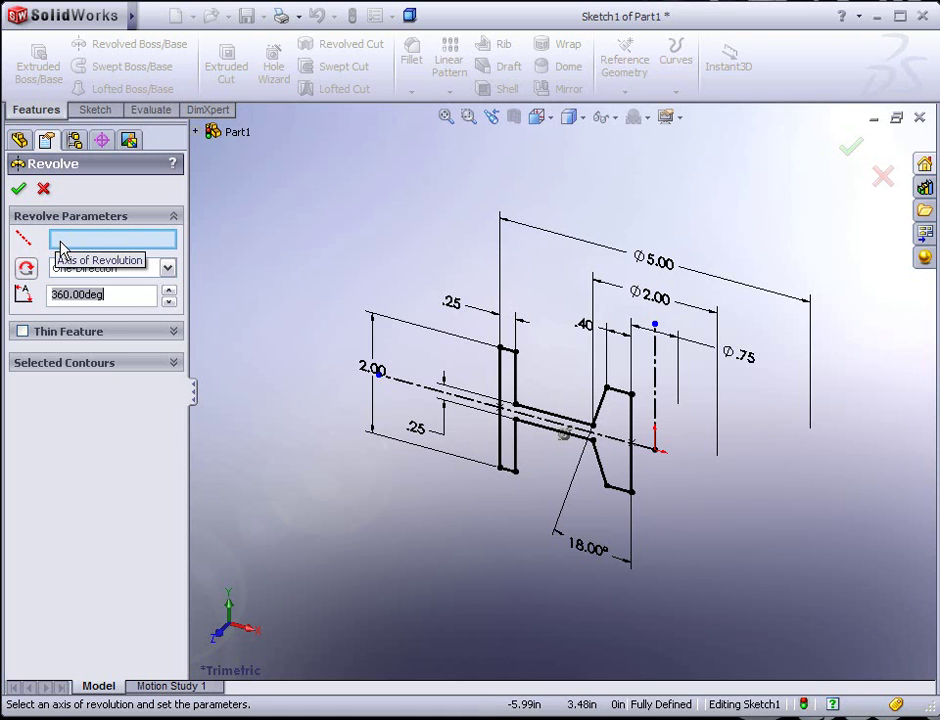
click(653, 405)
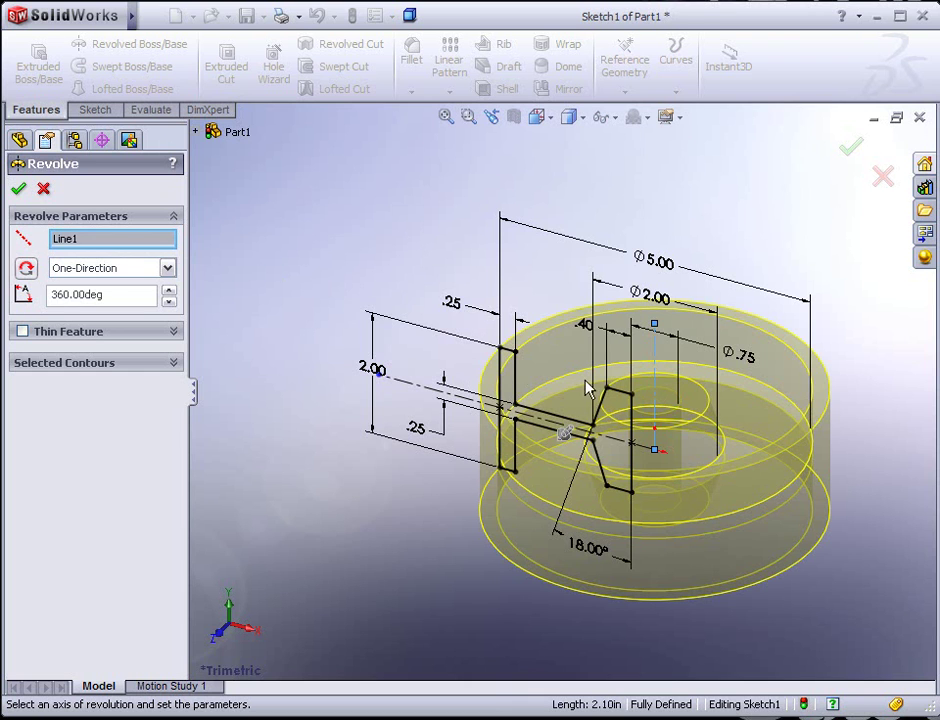
click(167, 270)
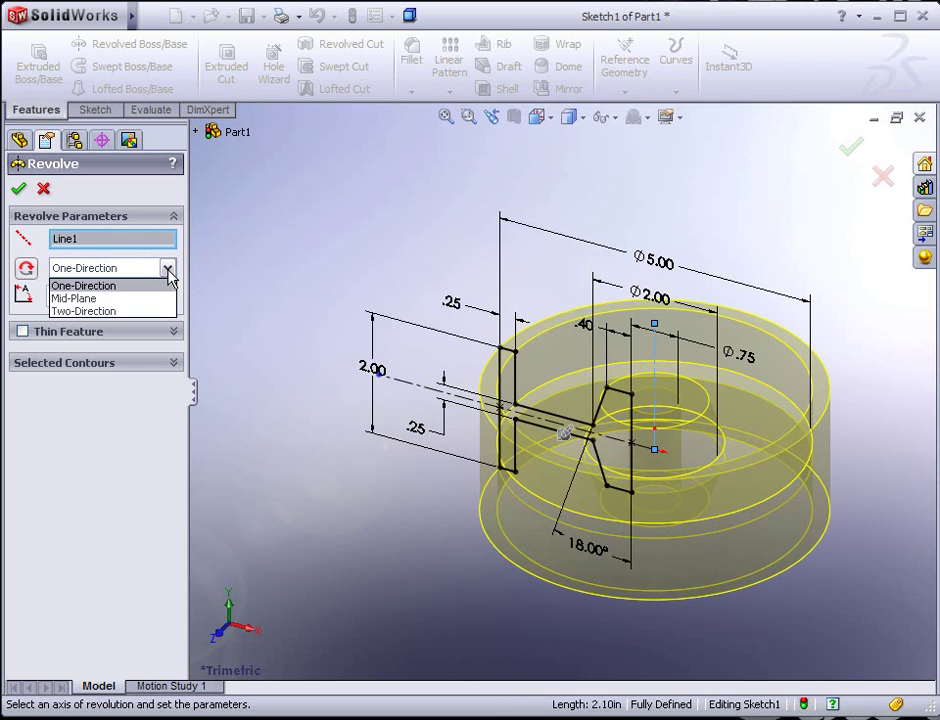
click(168, 272)
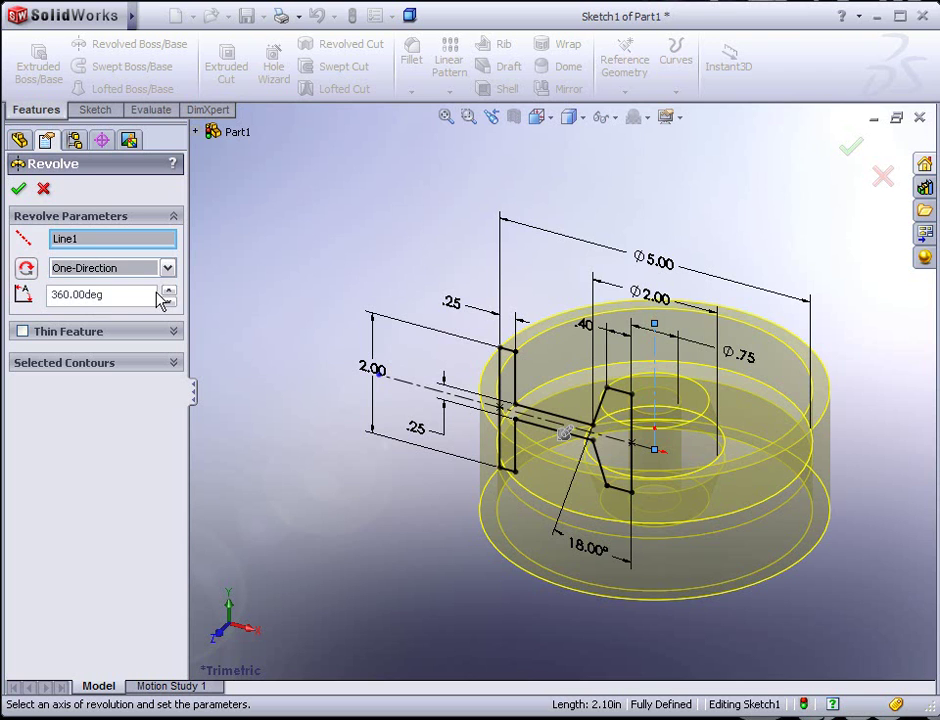
click(20, 191)
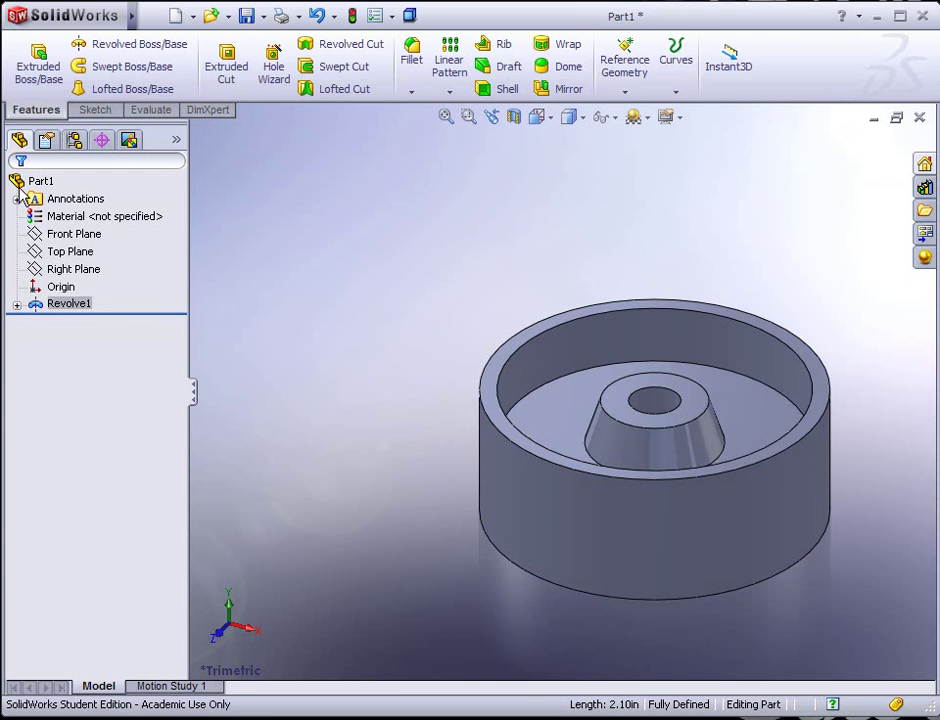
click(446, 117)
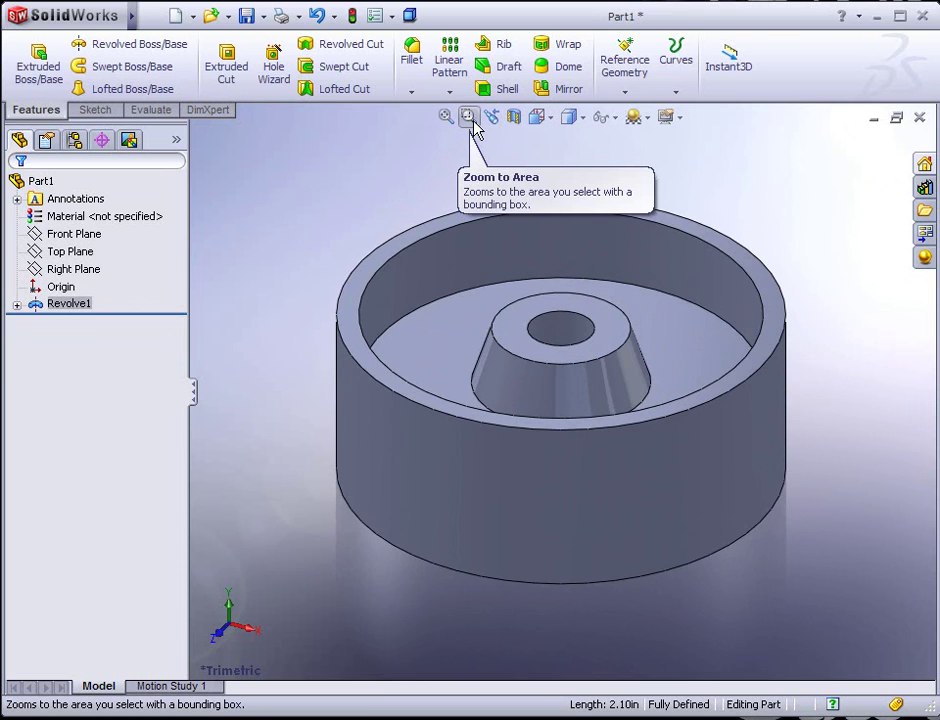
click(469, 117)
drag(485, 294, 595, 382)
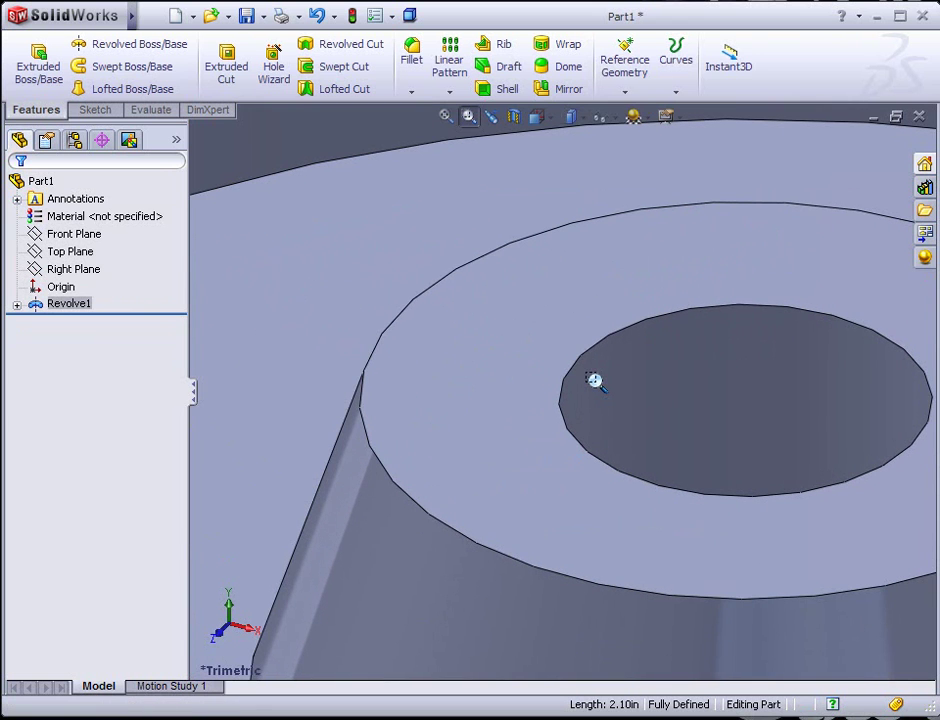
click(446, 117)
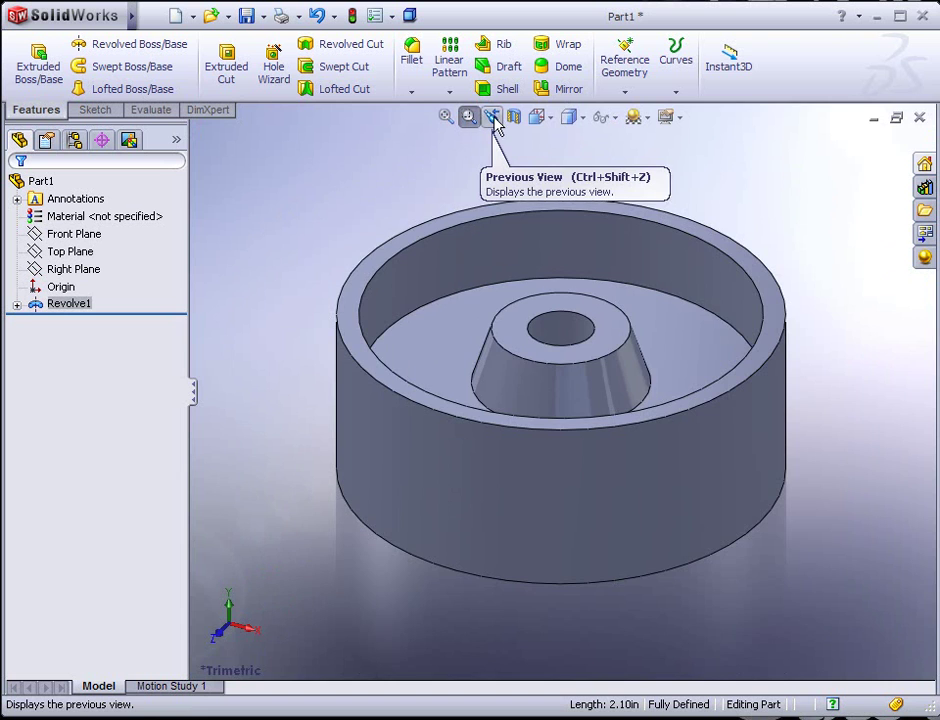
click(494, 119)
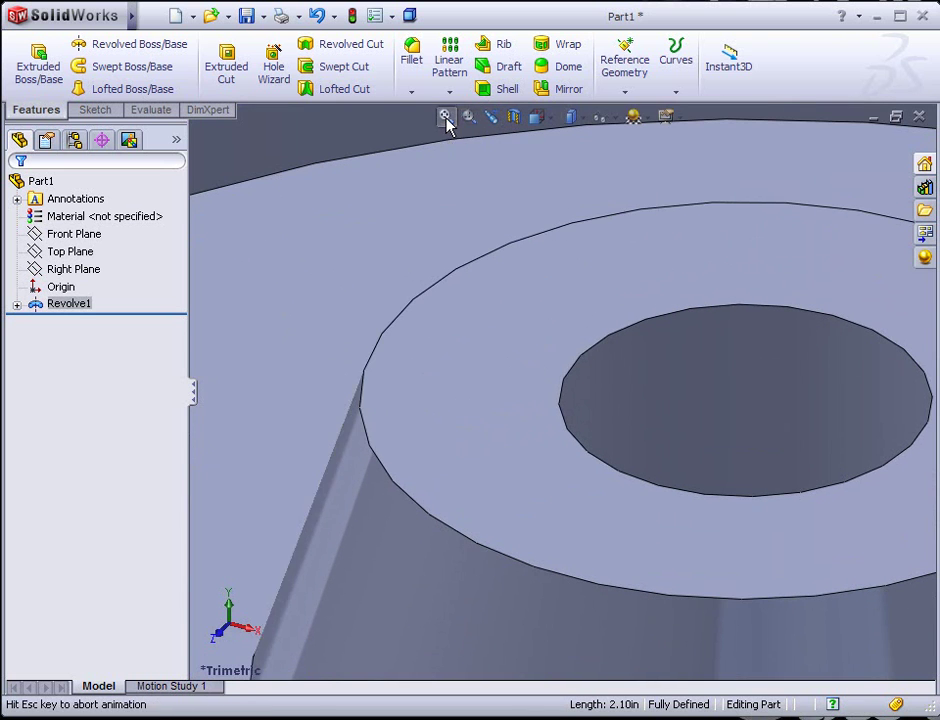
click(446, 117)
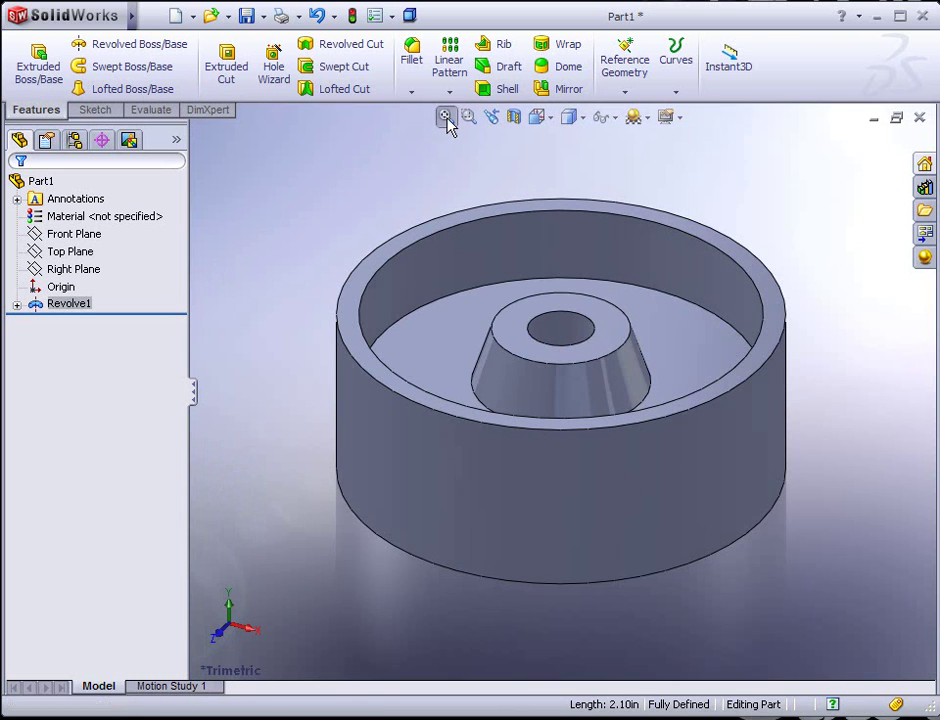
Section the part on the Right Plane, shifting and tilting the section plane slightly
click(515, 121)
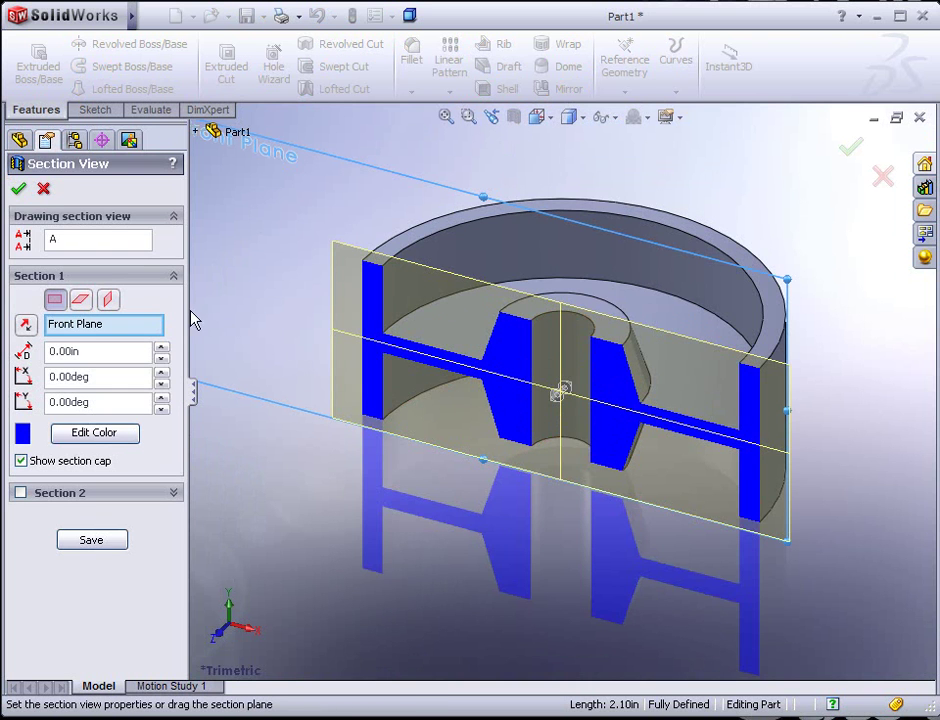
click(81, 300)
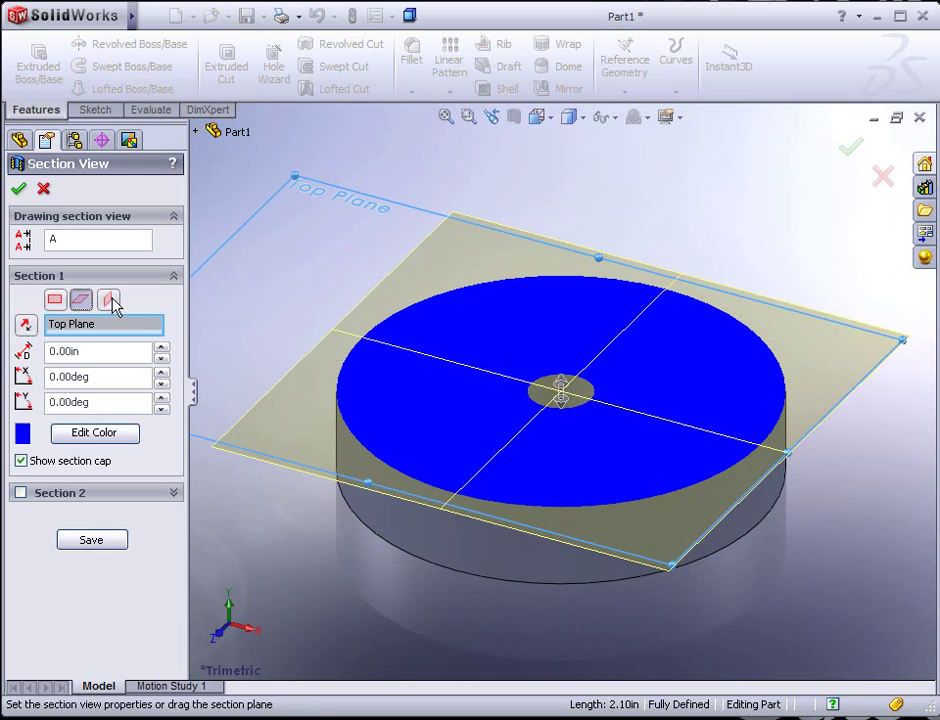
click(110, 301)
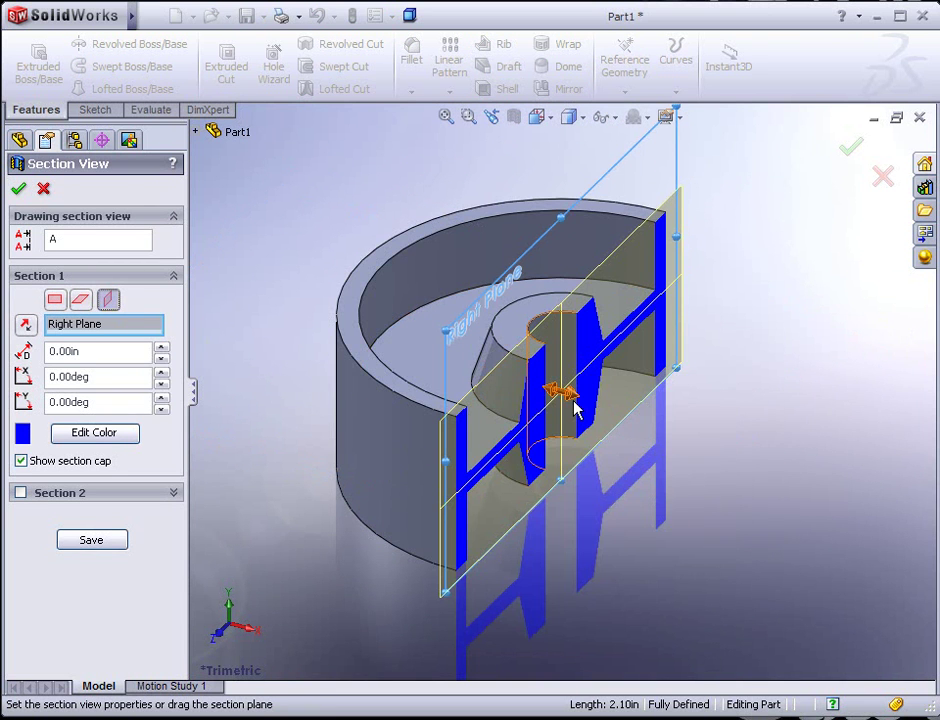
drag(573, 400, 565, 373)
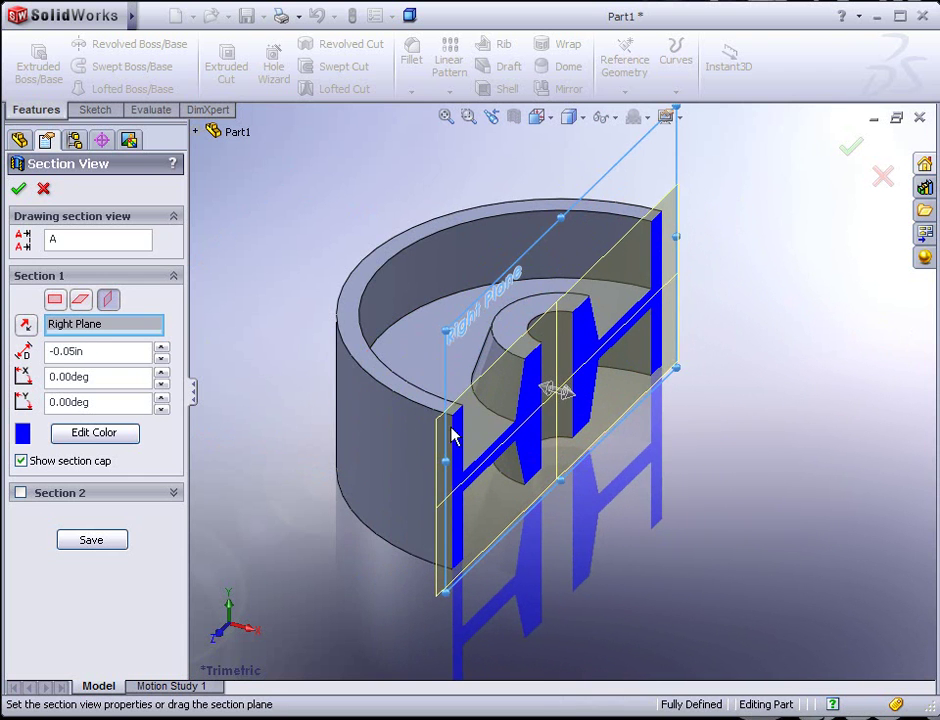
drag(437, 428, 438, 346)
drag(751, 352, 630, 245)
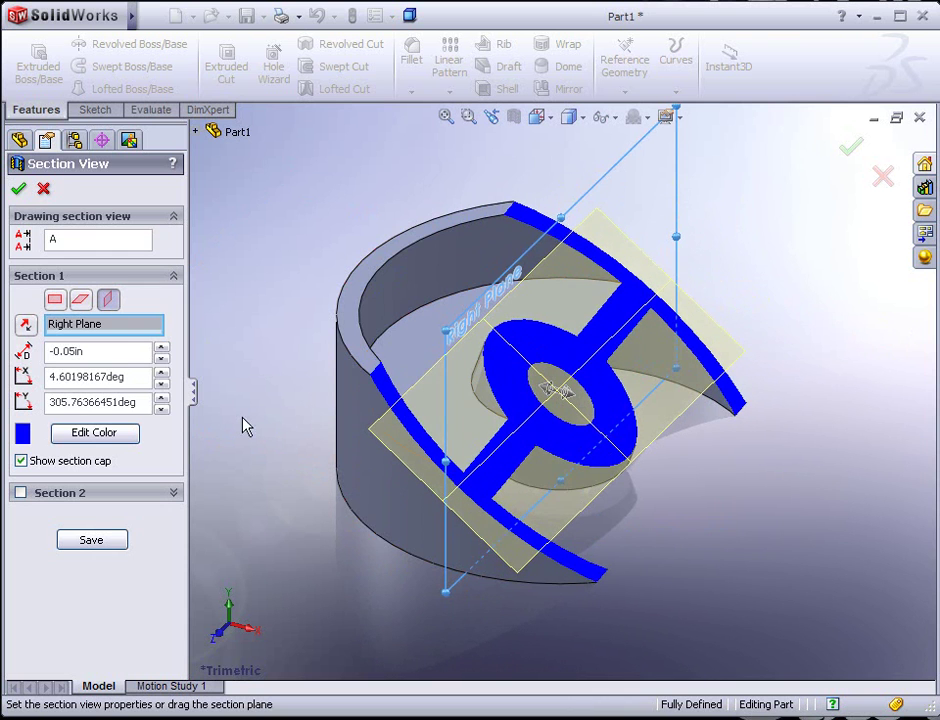
Make the section caps red and accept the section view
click(60, 439)
click(383, 280)
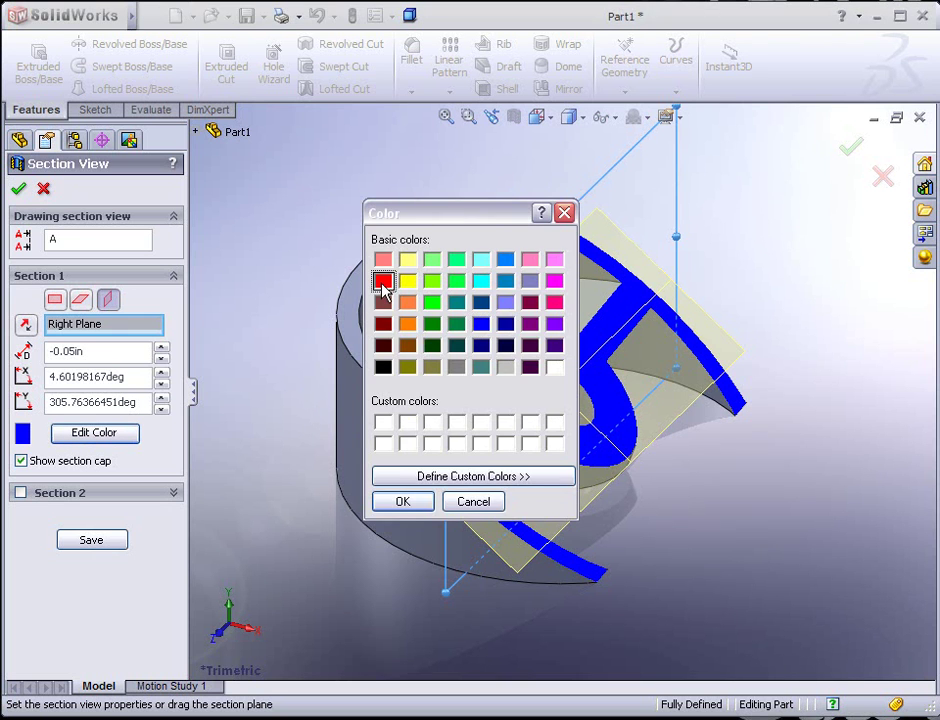
click(402, 502)
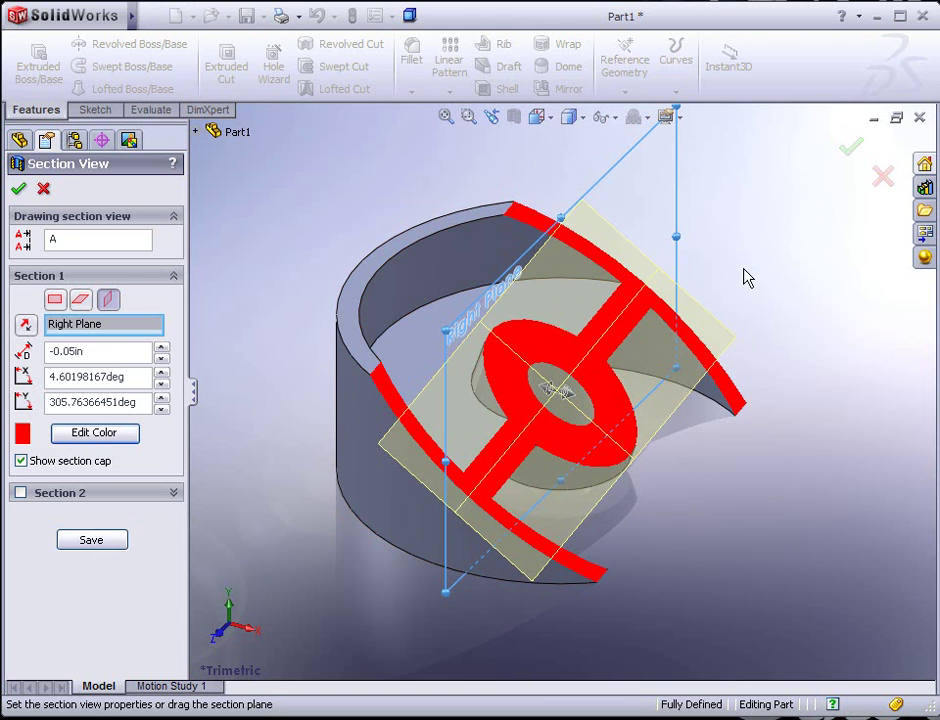
click(851, 148)
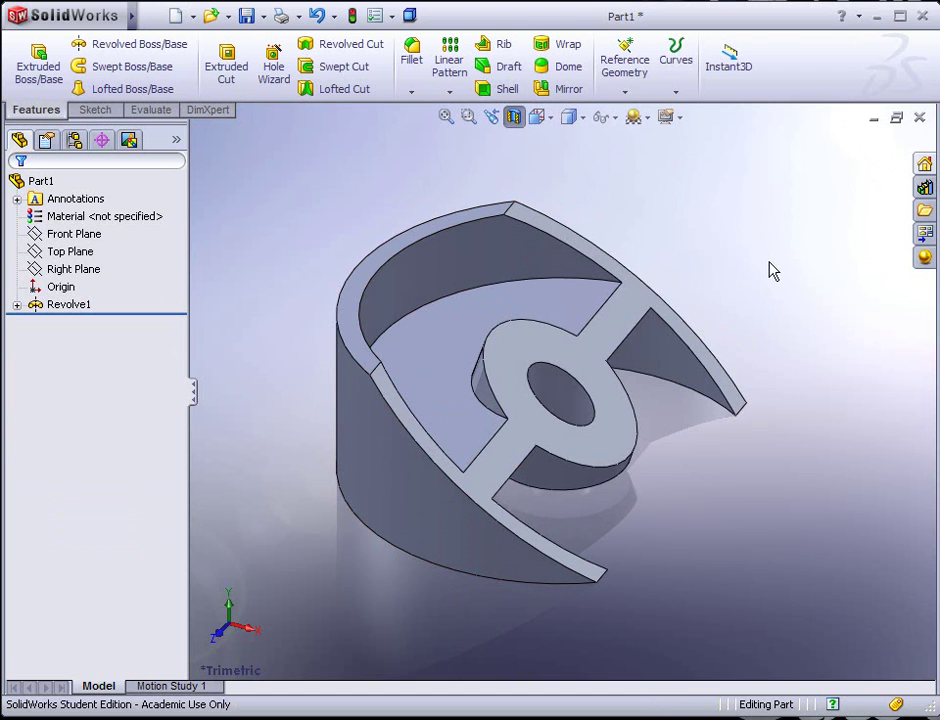
Switch off the section view and look at the whole part from the Top
middle_drag(699, 329, 602, 394)
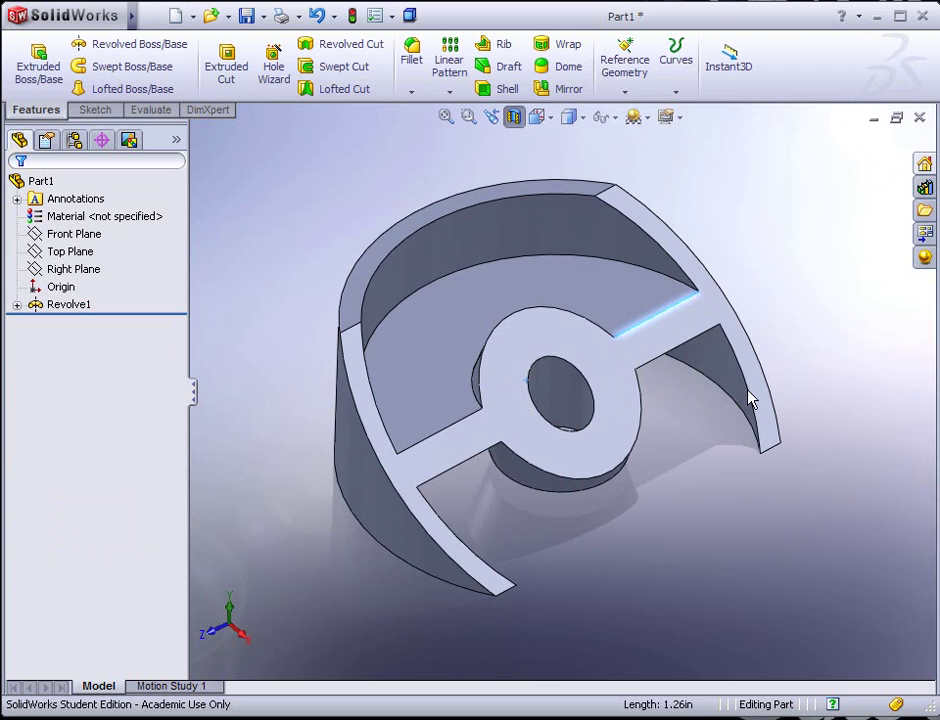
click(515, 120)
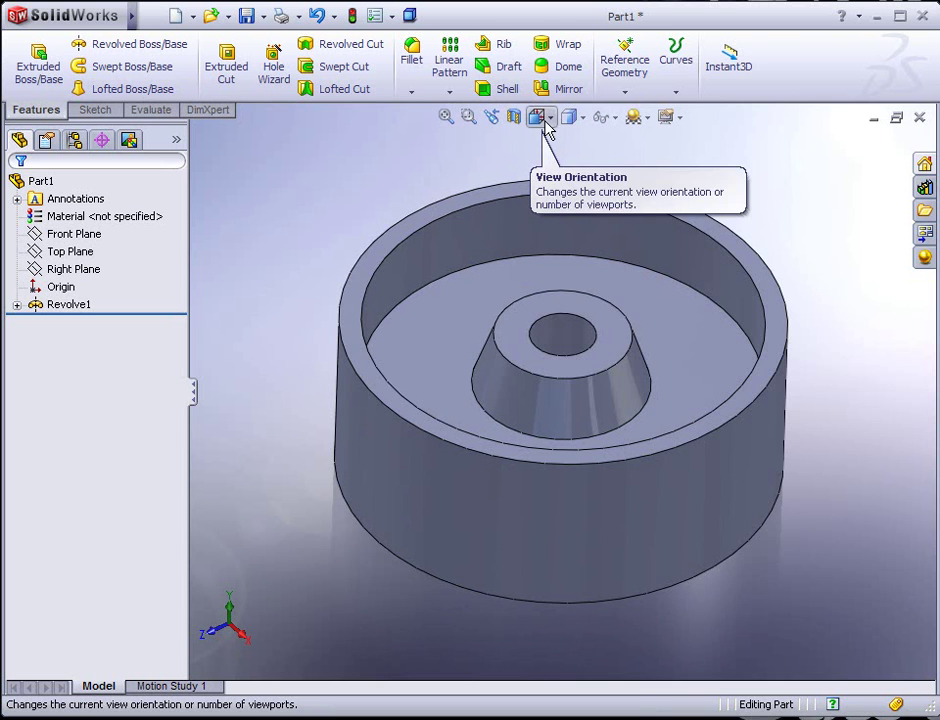
click(541, 118)
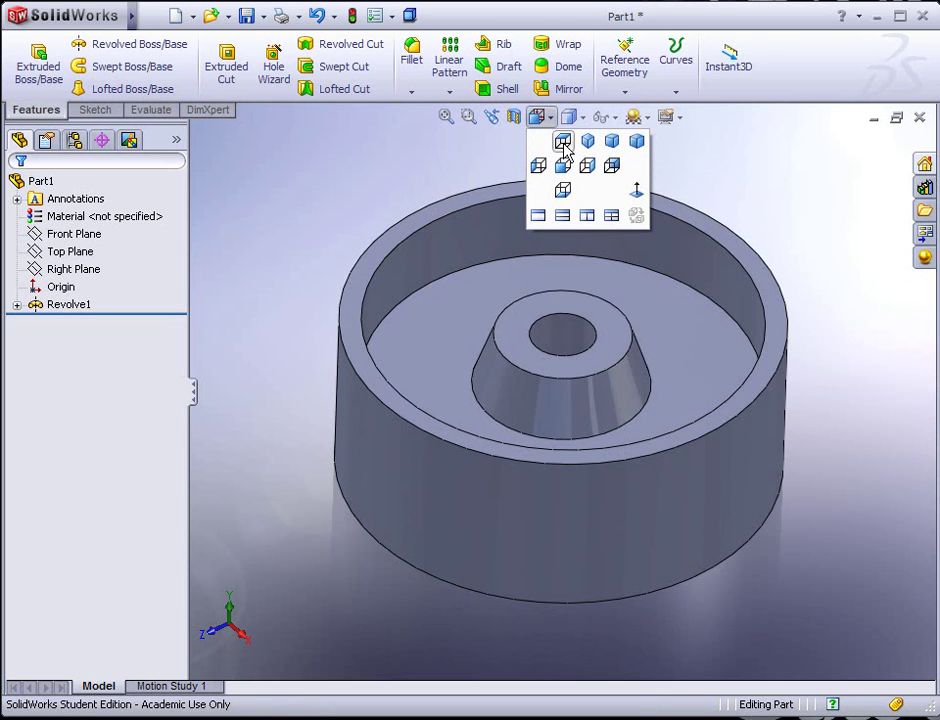
click(563, 142)
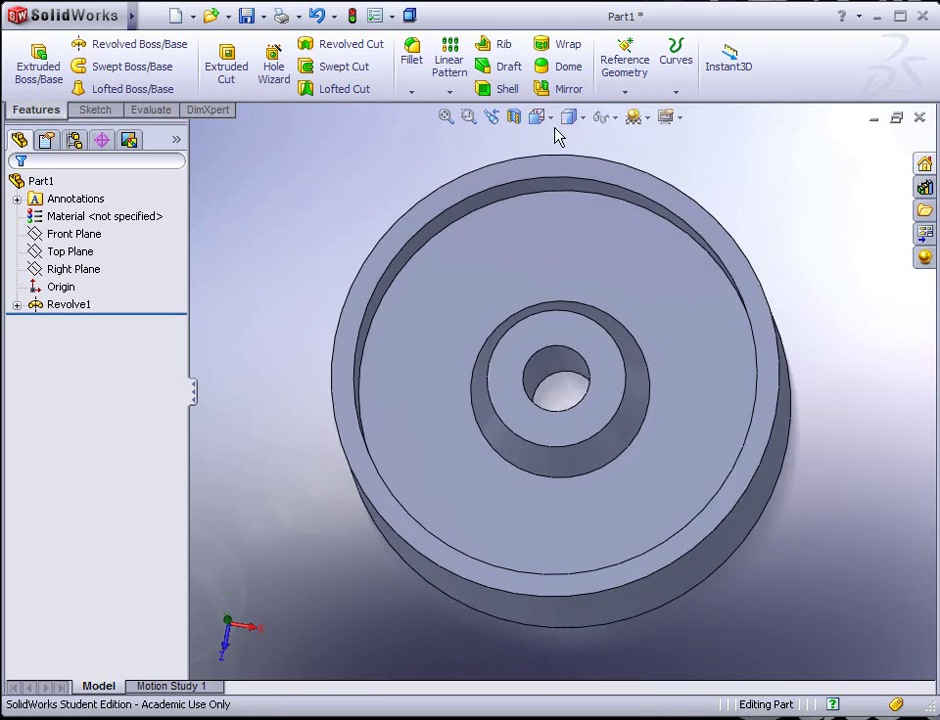
Check the Front and Back views, then return to Isometric
click(550, 119)
click(557, 166)
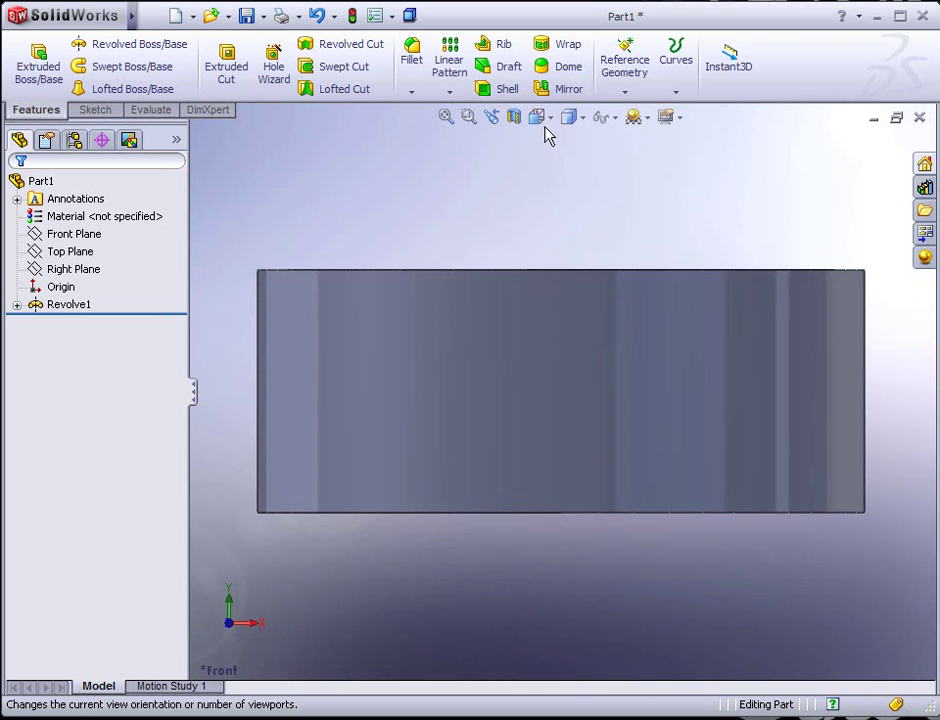
click(541, 118)
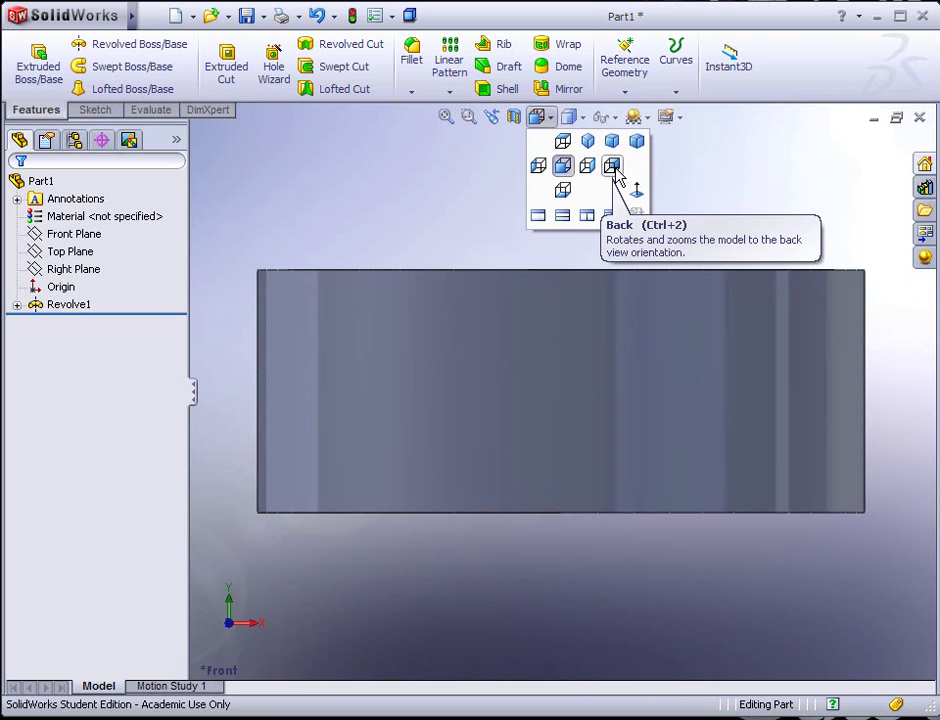
click(614, 172)
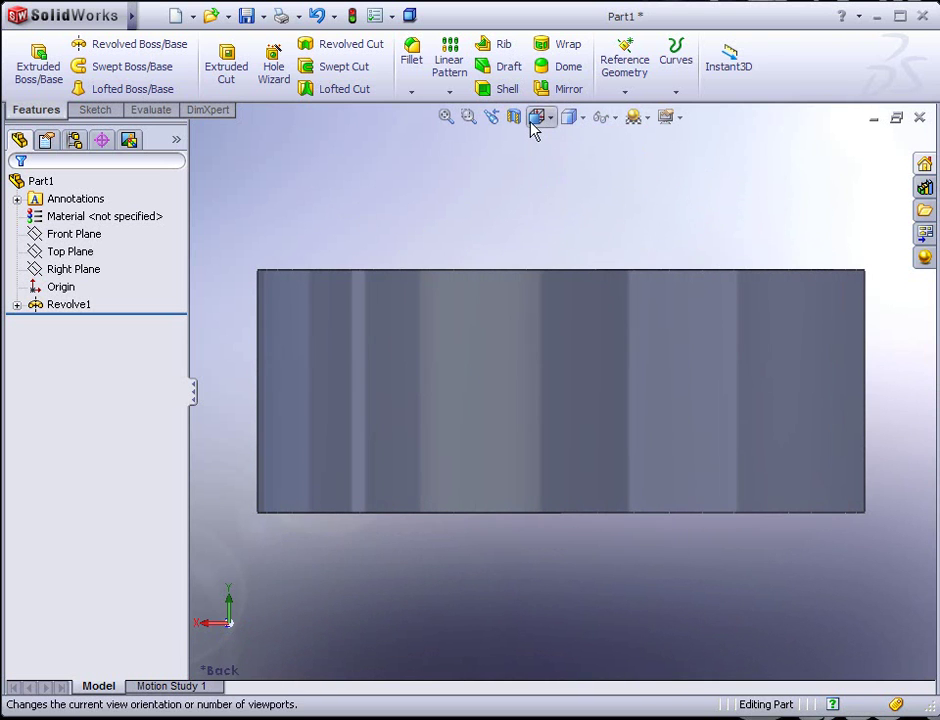
click(550, 119)
click(587, 148)
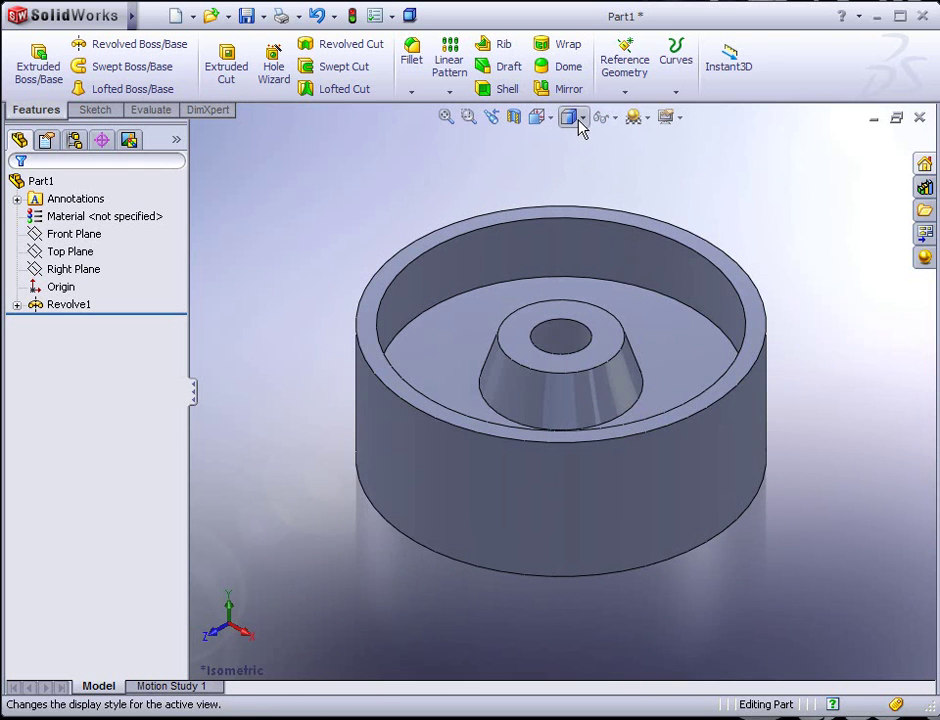
Show the model Shaded, then with Hidden Lines Removed
click(583, 118)
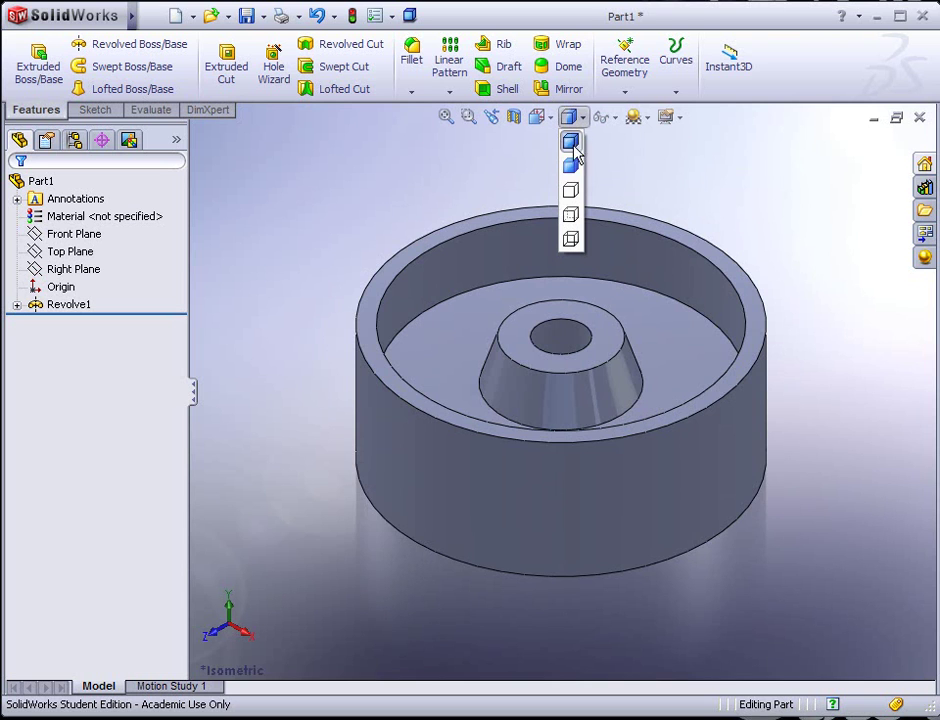
click(570, 167)
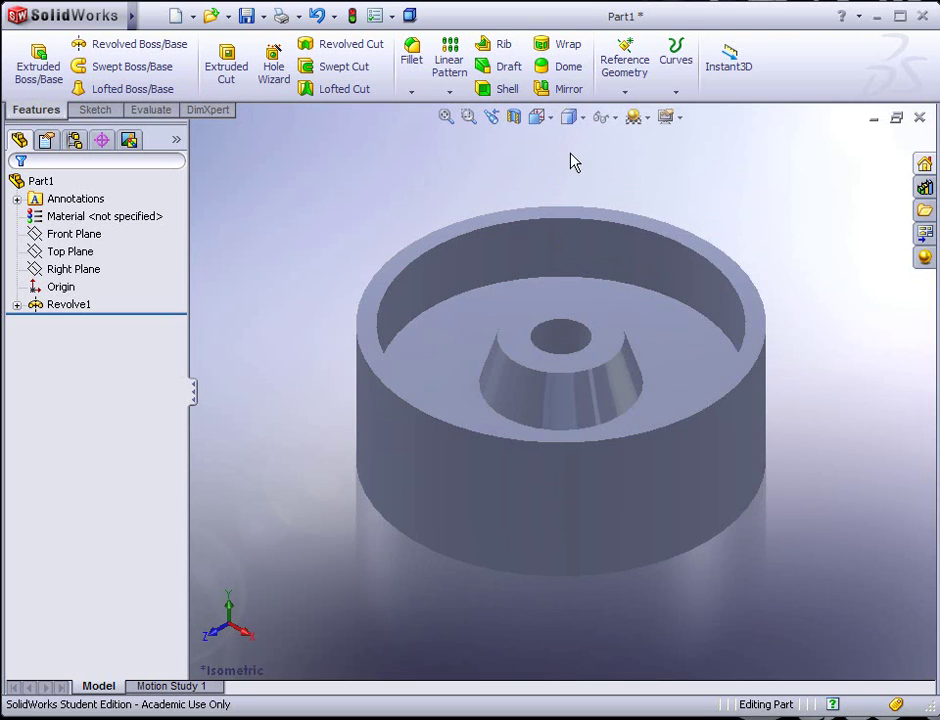
click(582, 121)
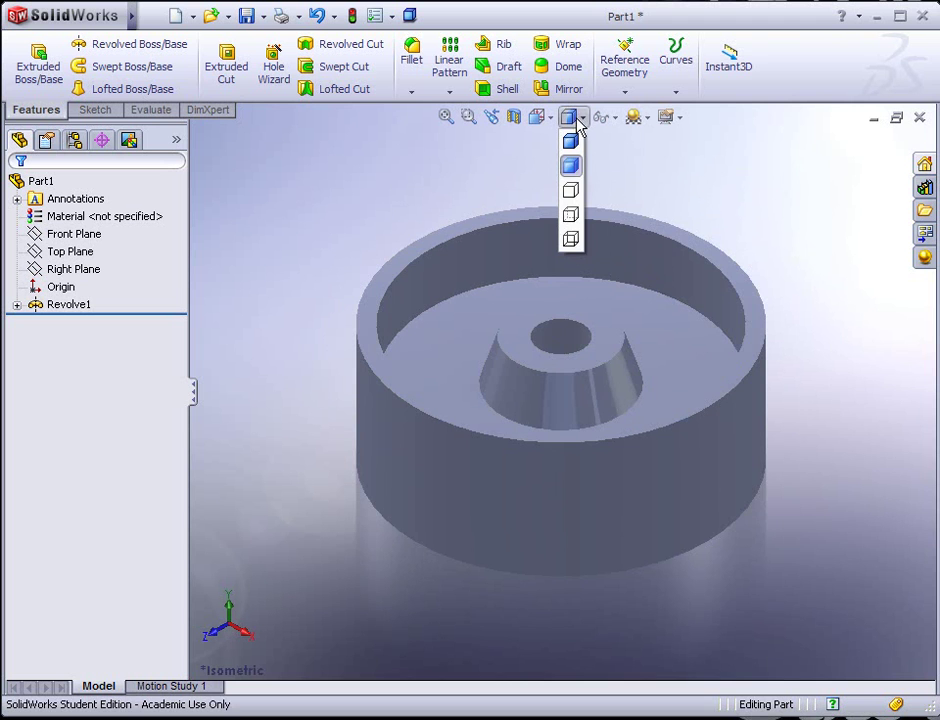
click(575, 190)
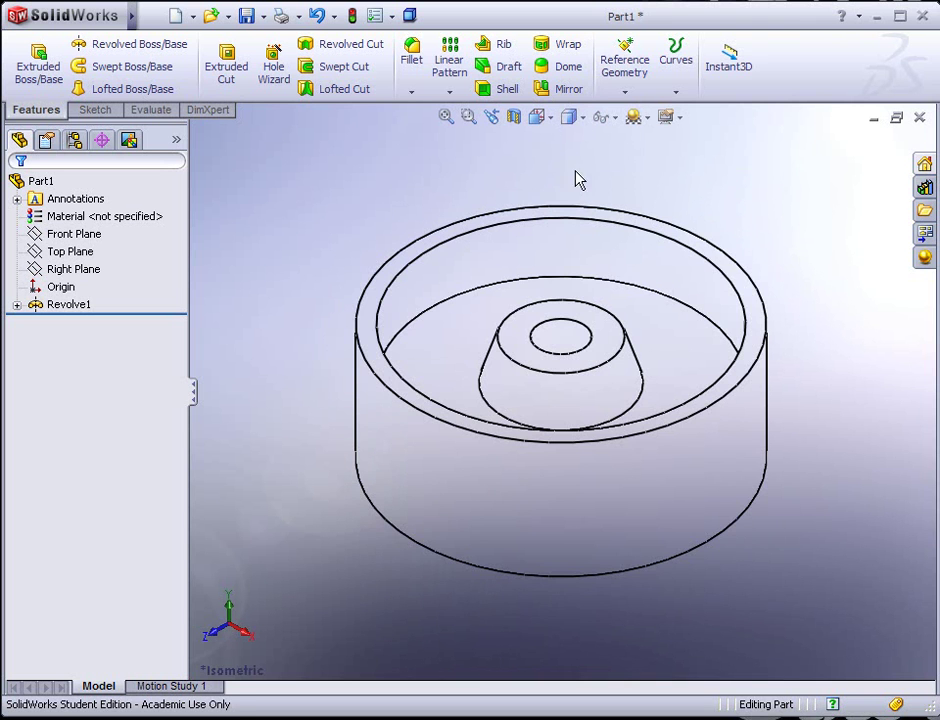
middle_drag(560, 241, 567, 162)
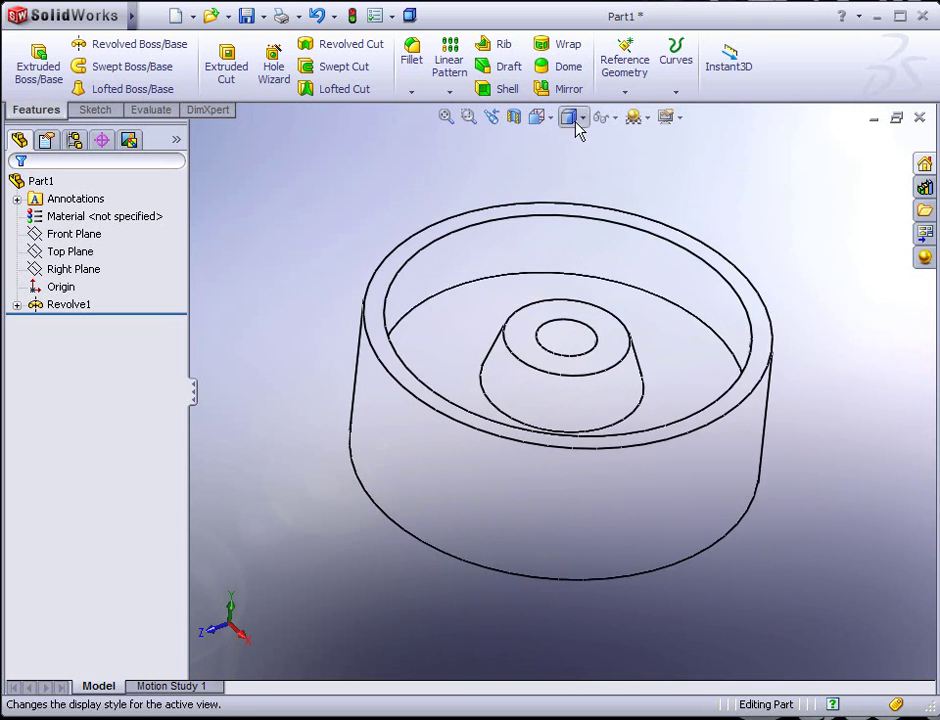
Cycle through Hidden Lines Visible and Wireframe, ending on Shaded With Edges
click(582, 120)
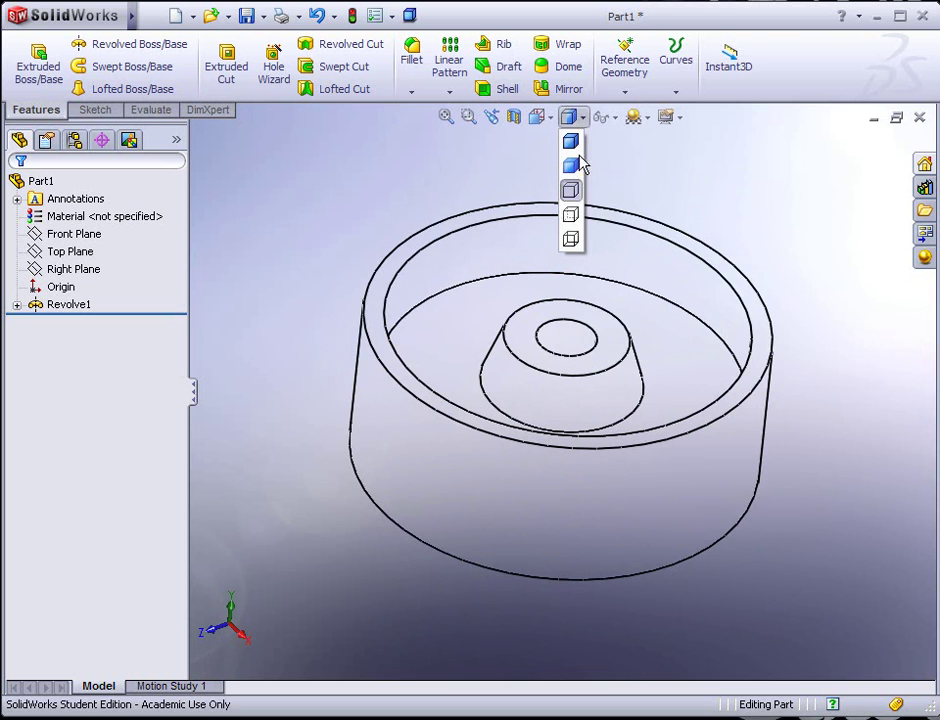
click(571, 217)
click(584, 119)
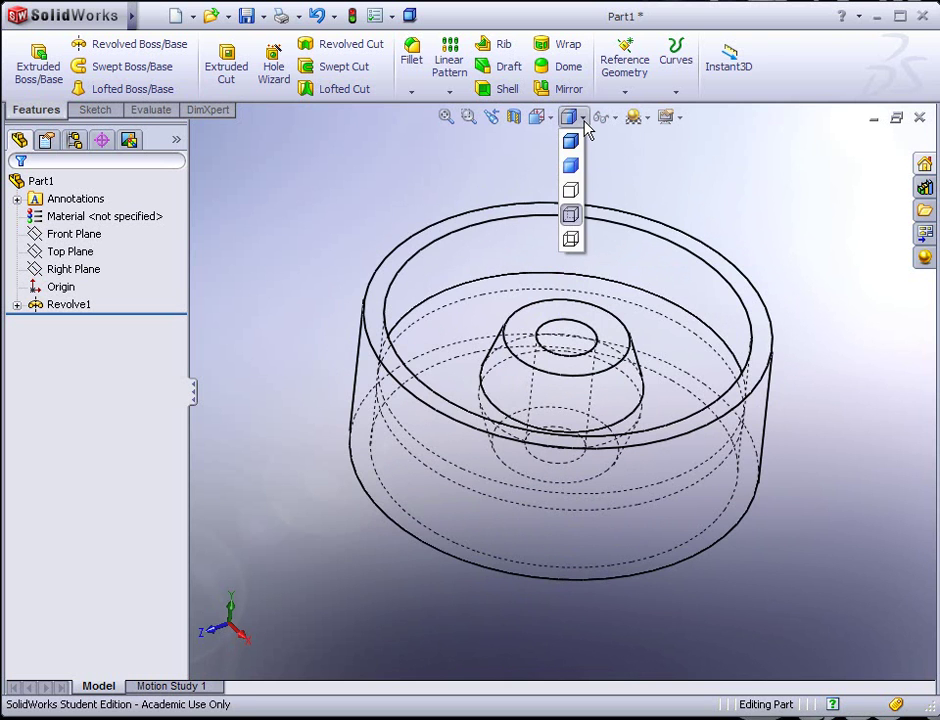
click(572, 240)
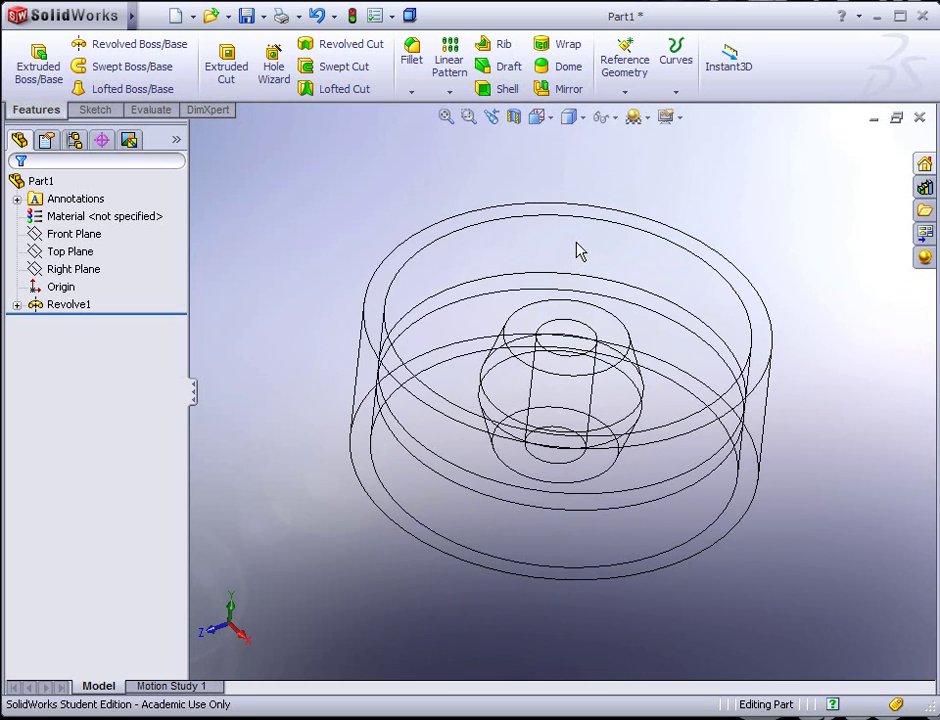
click(581, 121)
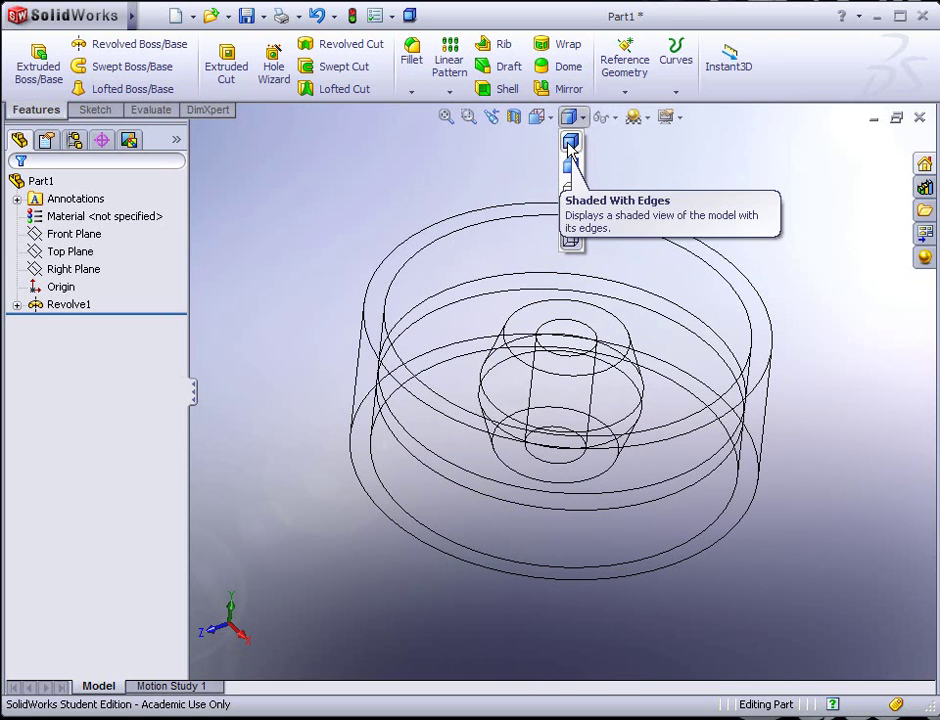
click(569, 146)
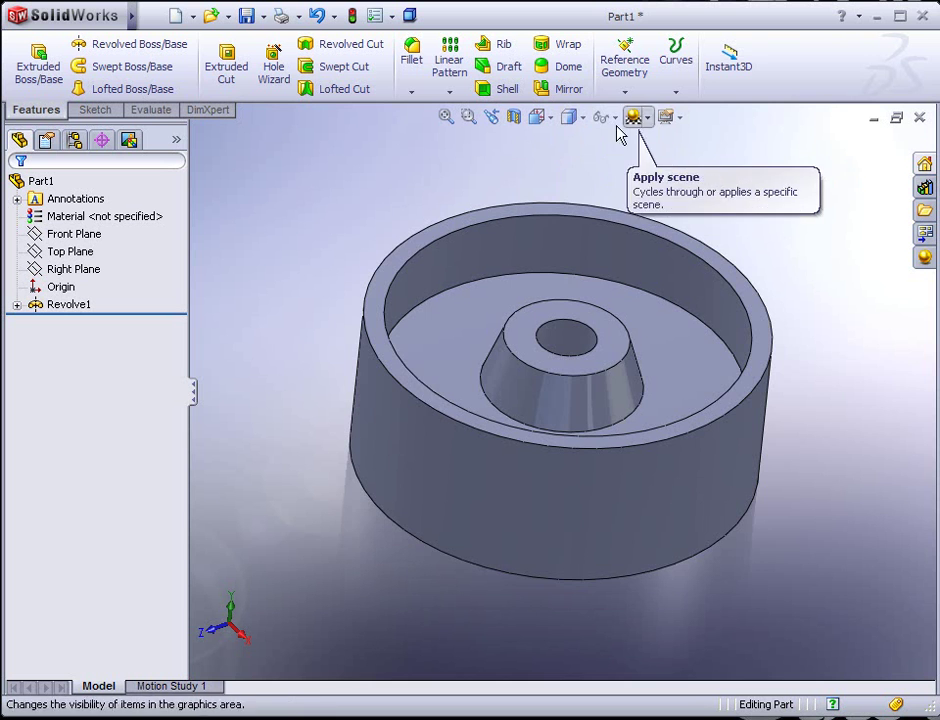
mouse_move(393, 178)
middle_down()
mouse_move(399, 260)
mouse_move(390, 229)
mouse_move(411, 212)
middle_up()
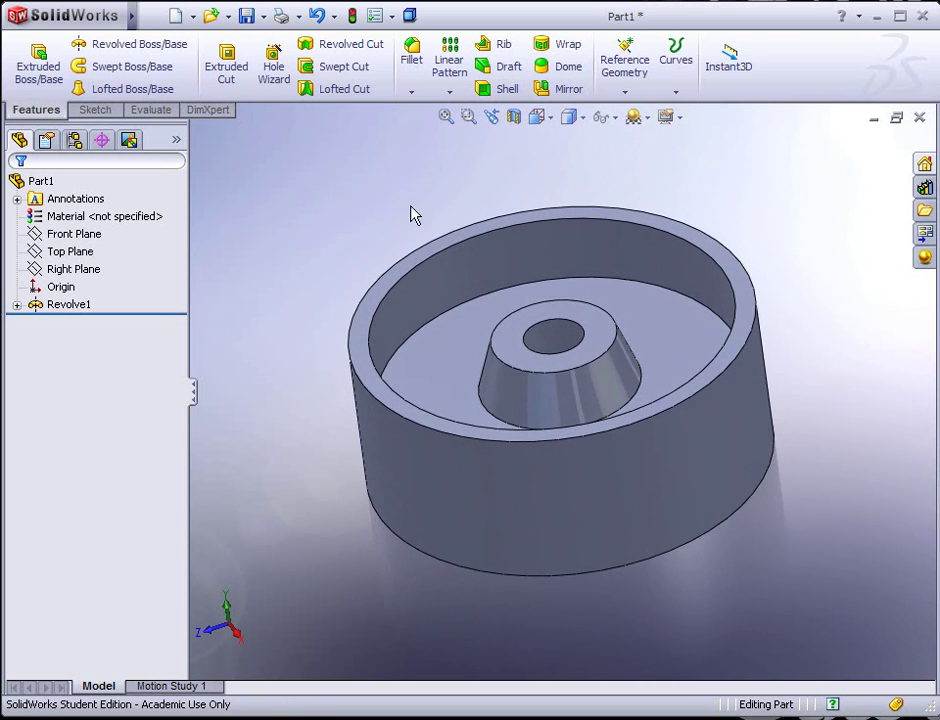
click(411, 17)
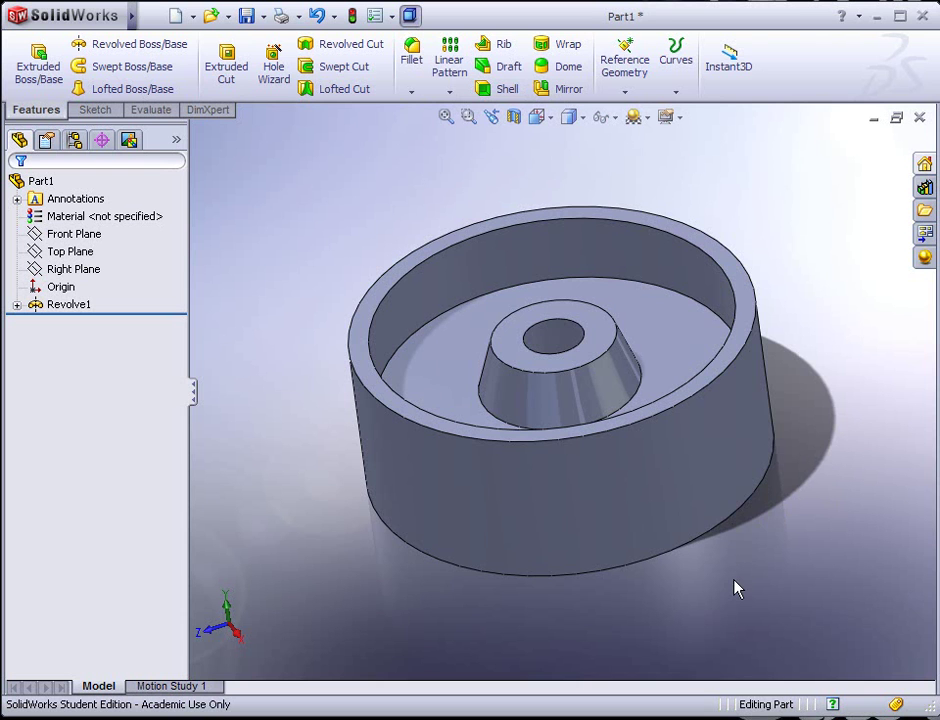
middle_drag(798, 518, 810, 494)
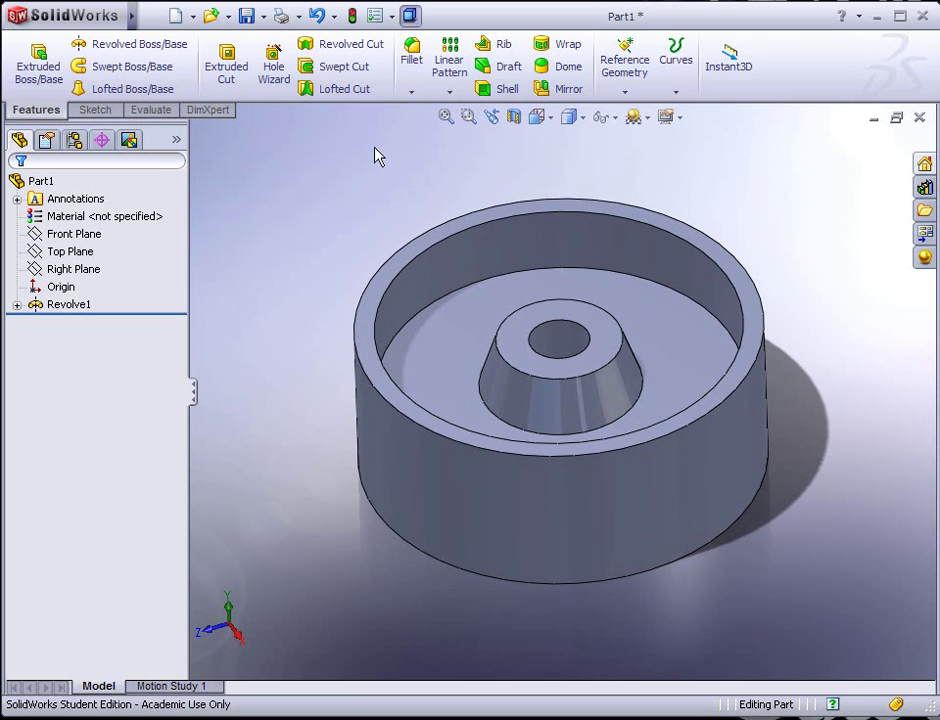
click(411, 19)
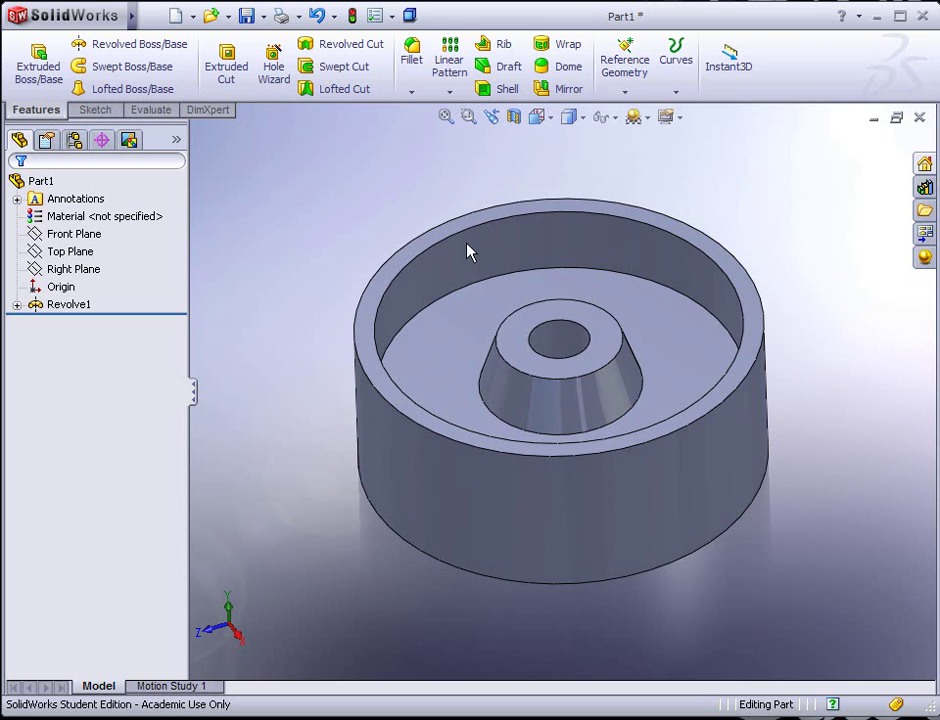
middle_drag(798, 266, 802, 272)
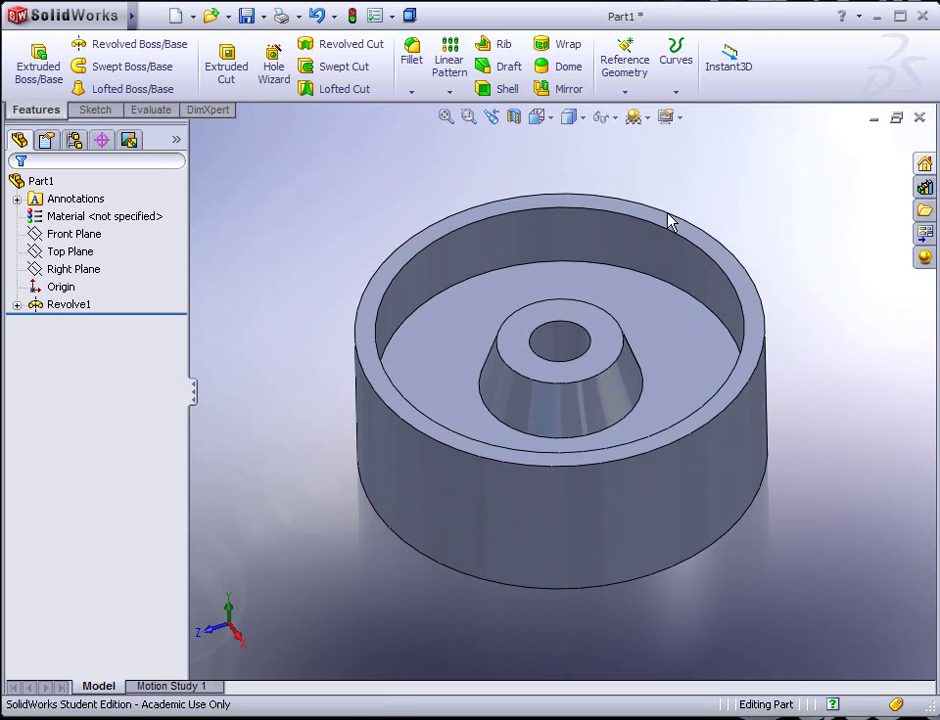
Start a Fillet with a 0.10 in radius, toggling the preview and leaving no edges selected
click(413, 58)
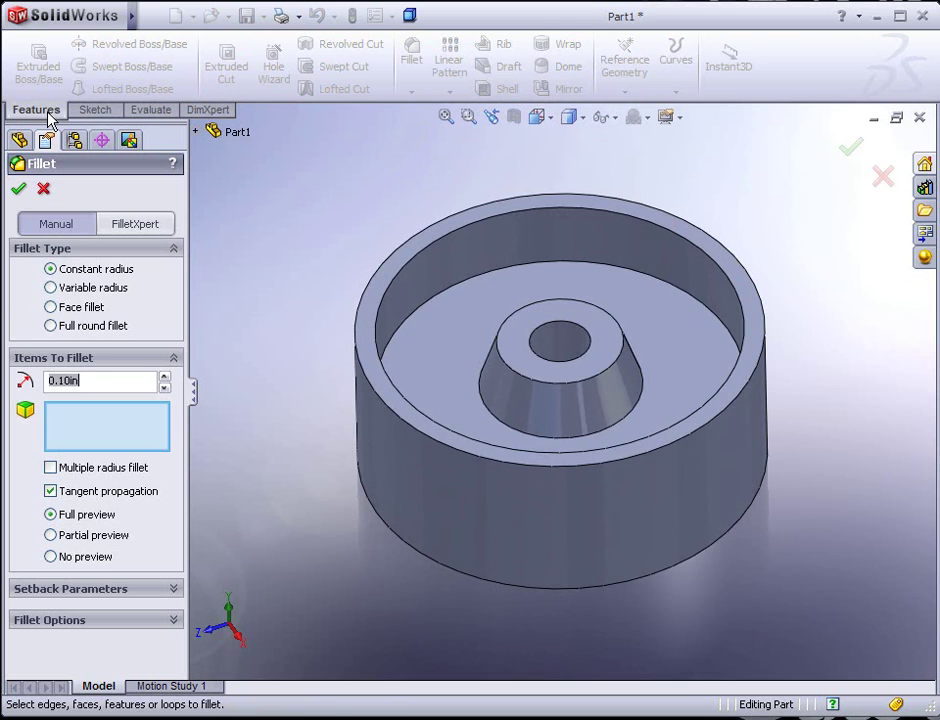
click(737, 407)
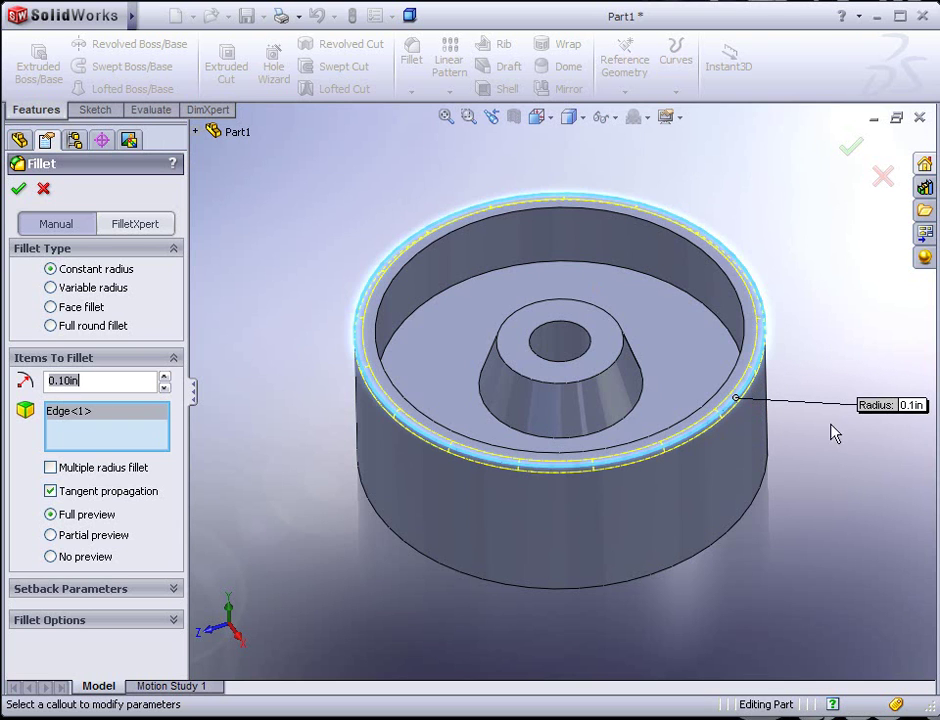
click(910, 405)
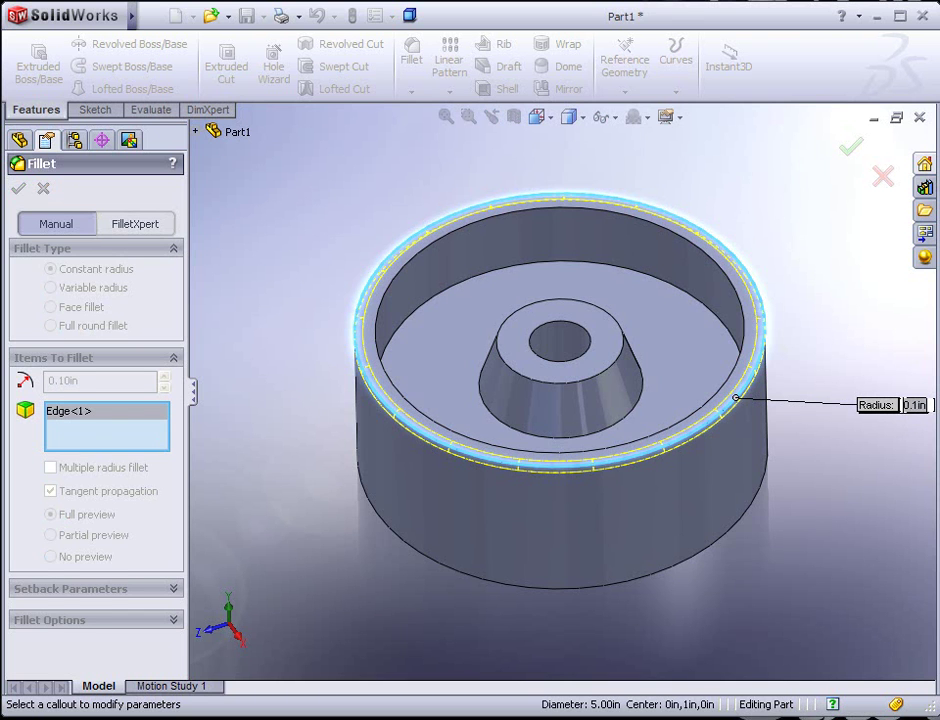
key(Return)
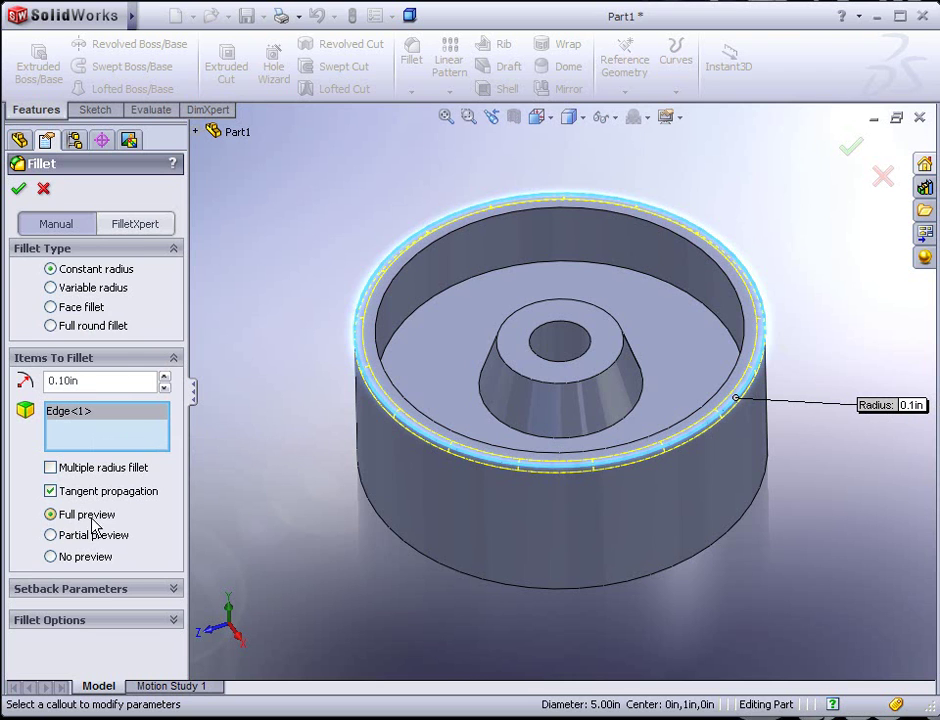
click(50, 556)
click(50, 514)
click(390, 413)
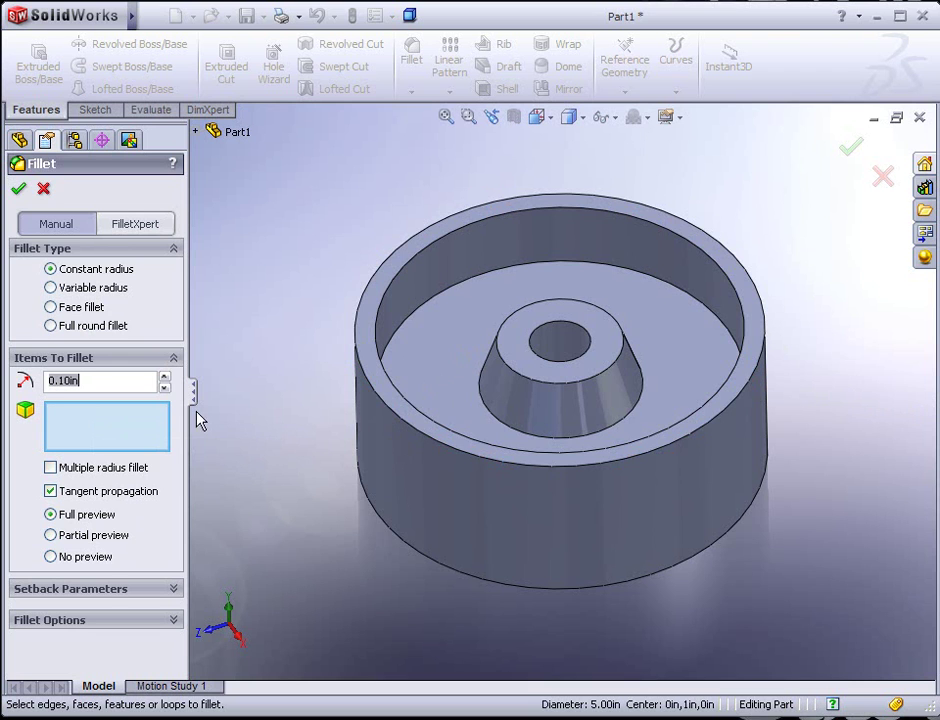
Add the outer rim top face, hub floor face and central cone top edge to the fillet
right_click(135, 422)
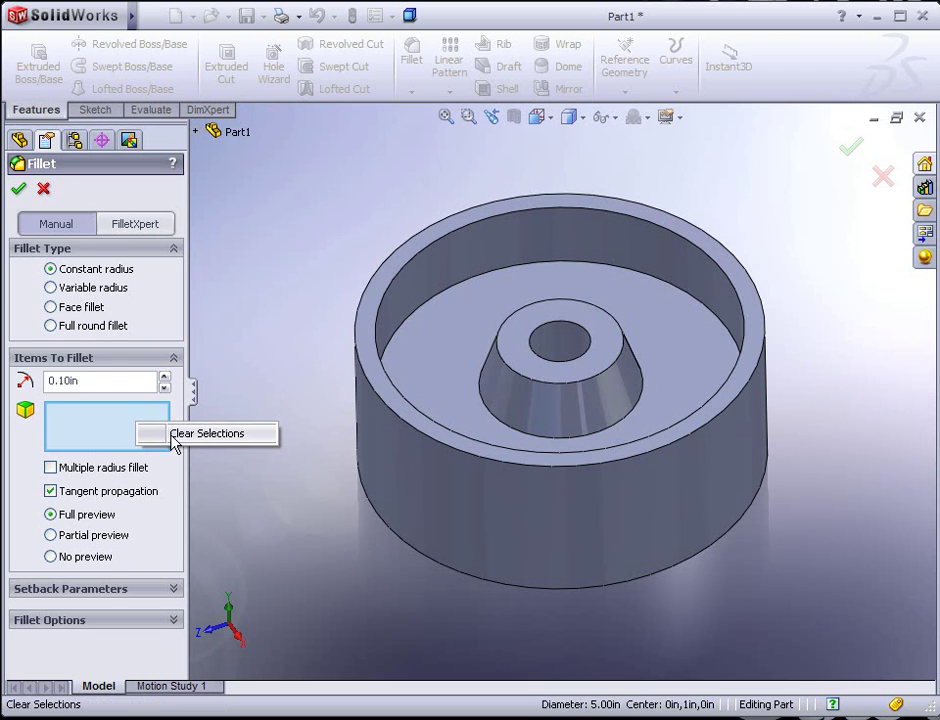
click(326, 366)
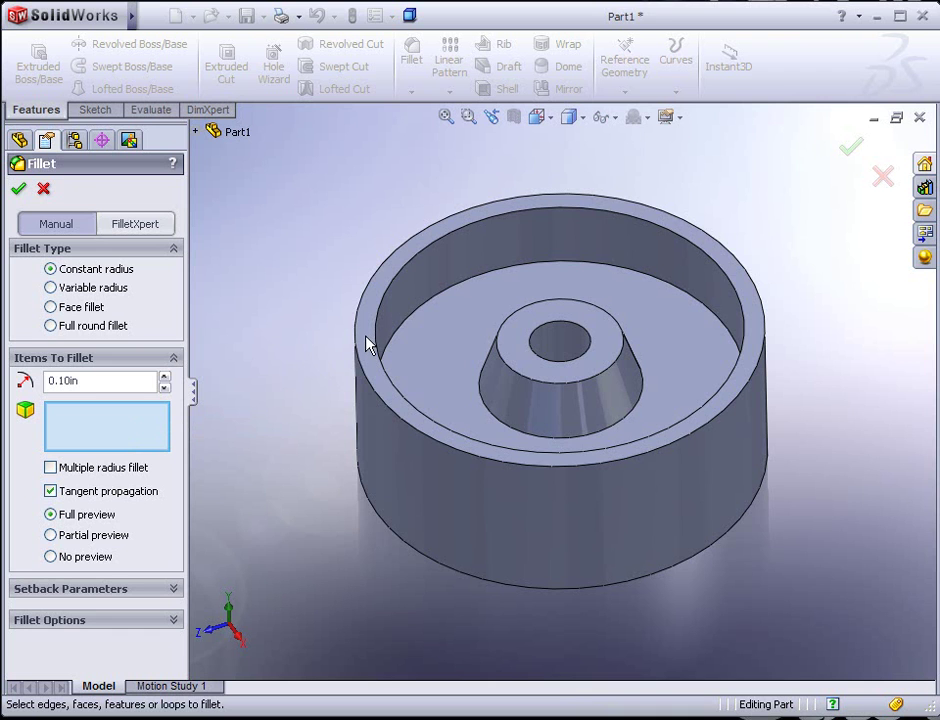
click(366, 340)
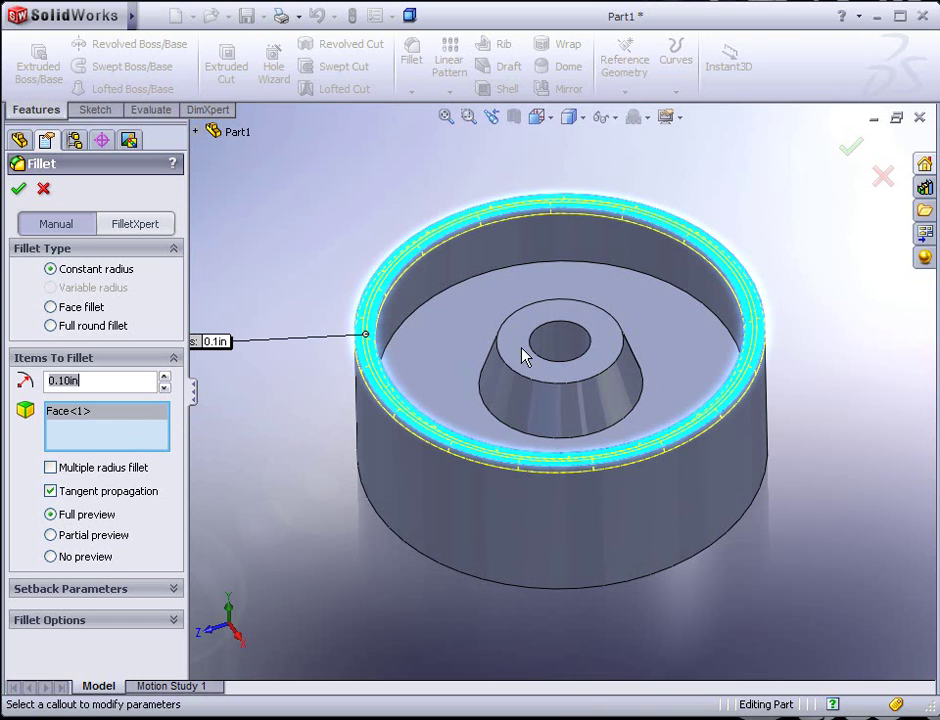
click(526, 380)
click(468, 415)
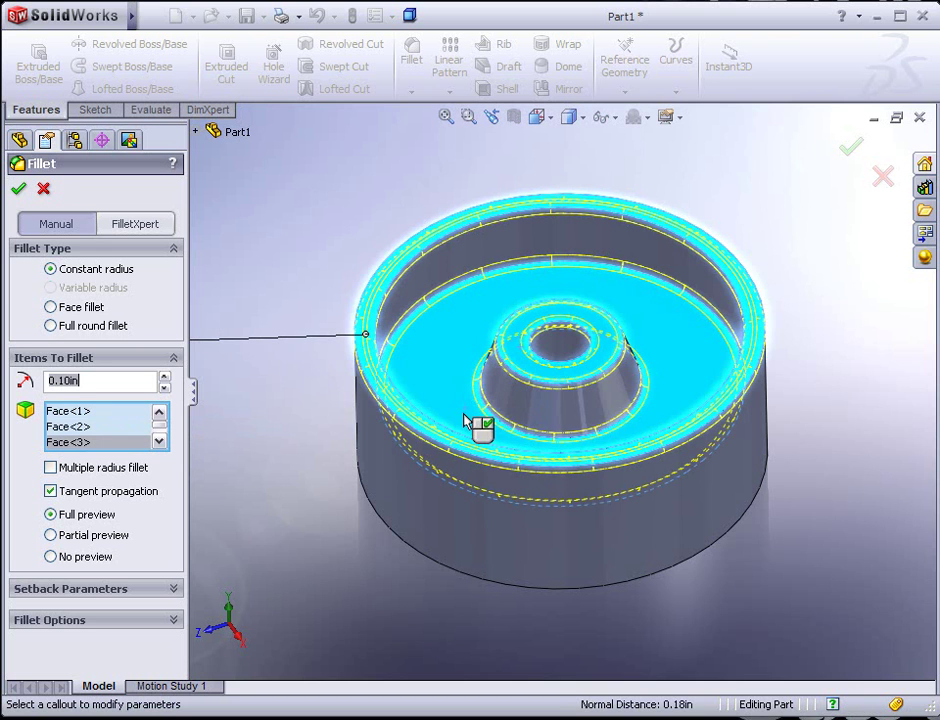
click(518, 368)
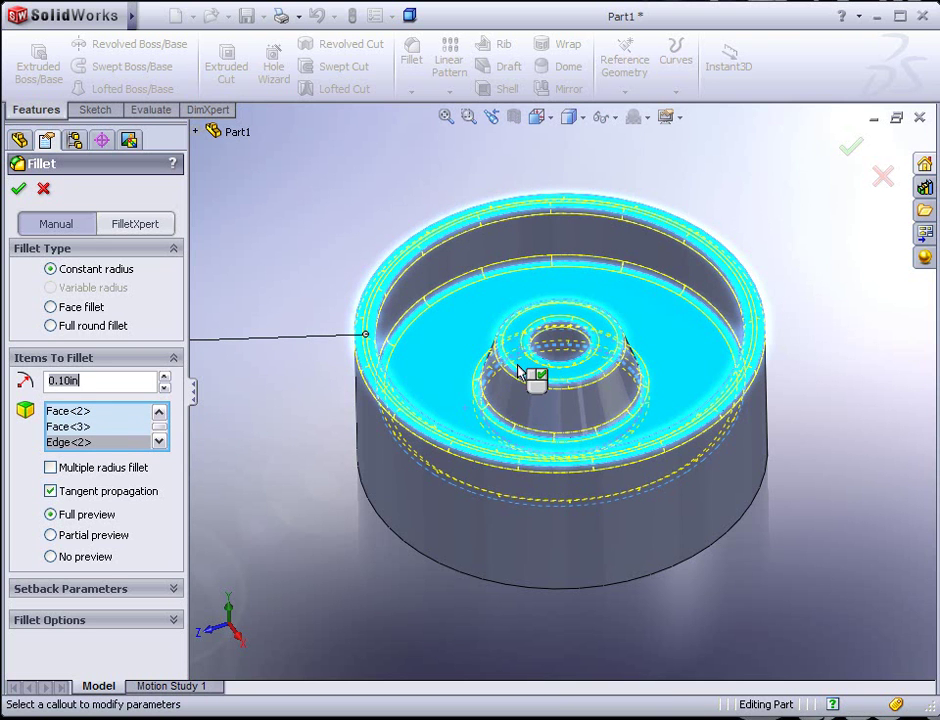
click(518, 361)
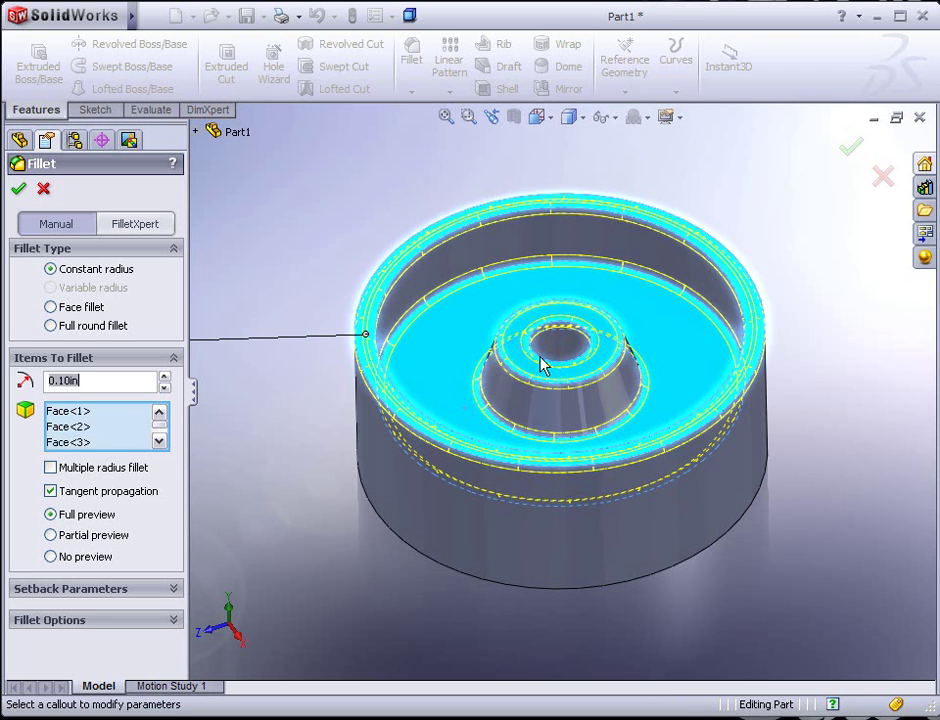
click(595, 322)
click(592, 320)
click(565, 316)
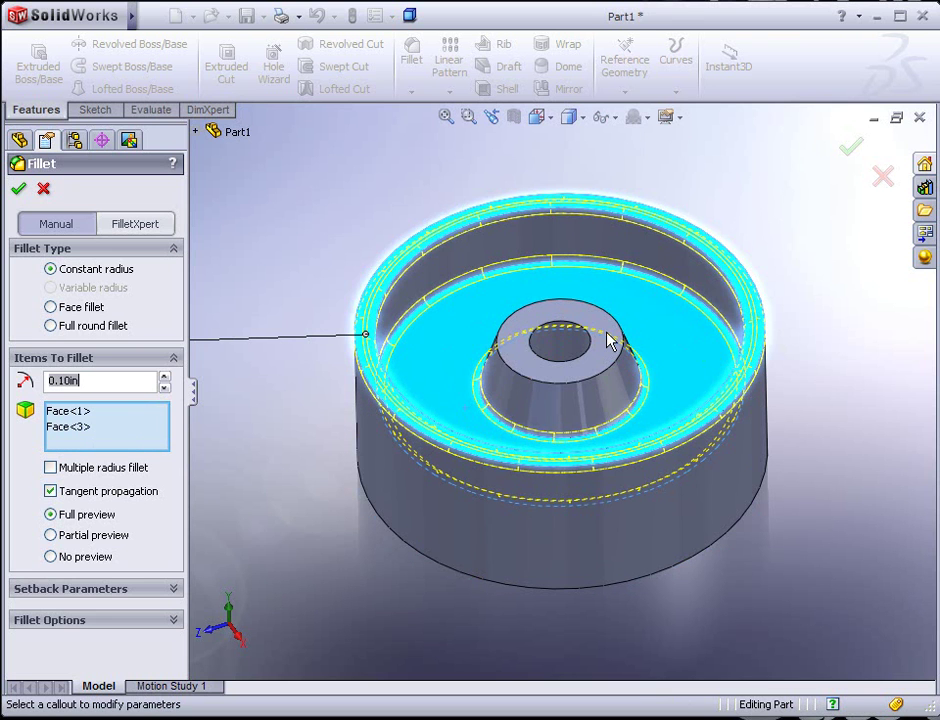
click(591, 385)
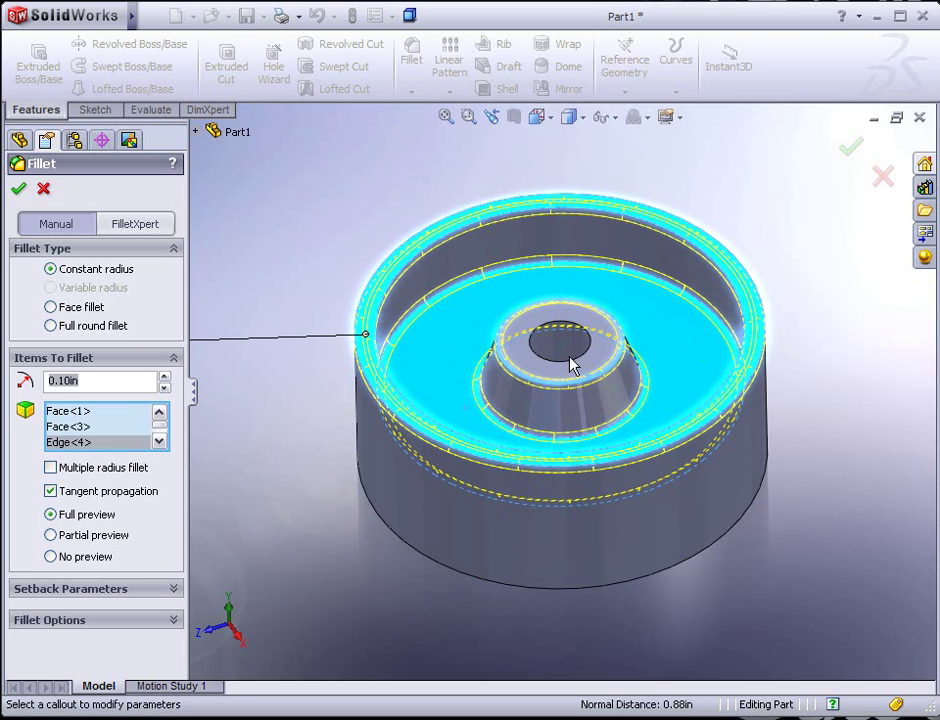
Add the rim front face, inner rim edge and both hub edges, then apply the 0.10 in fillet
middle_drag(531, 422, 395, 250)
click(382, 310)
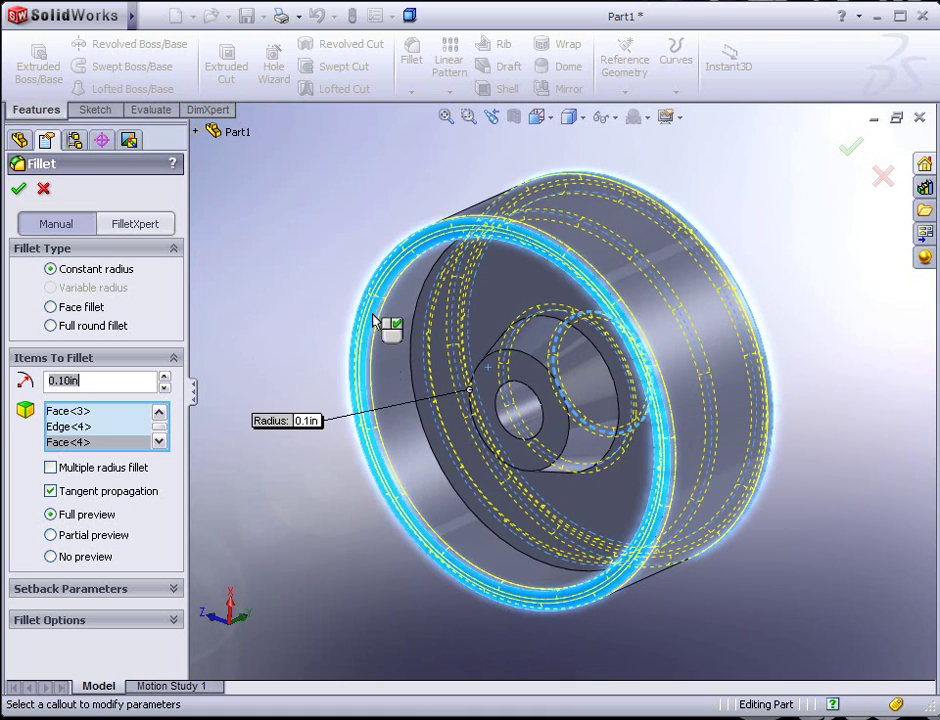
click(441, 468)
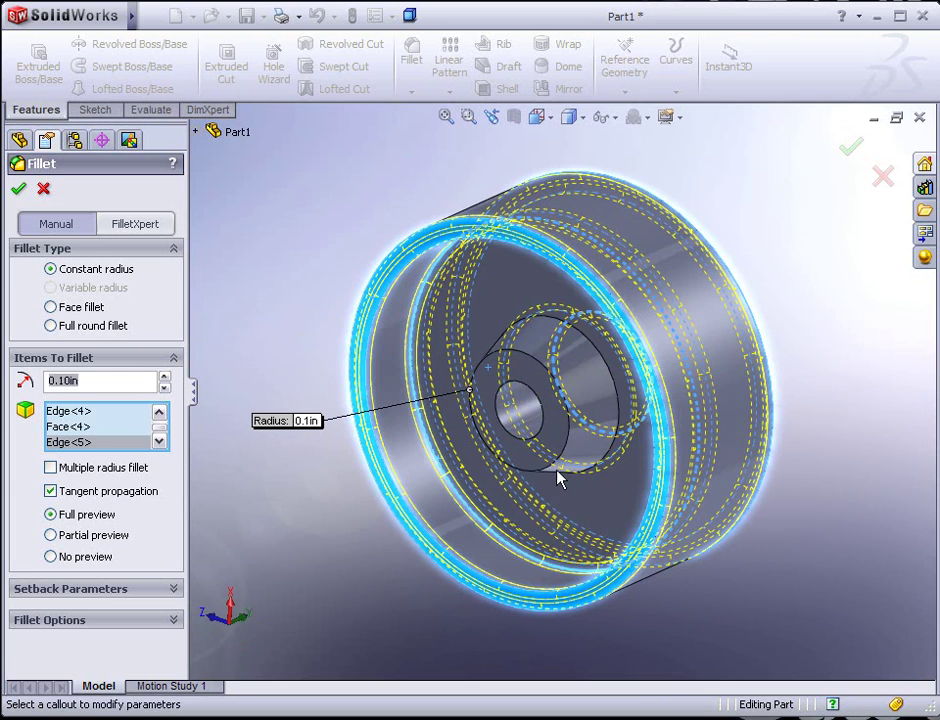
click(548, 476)
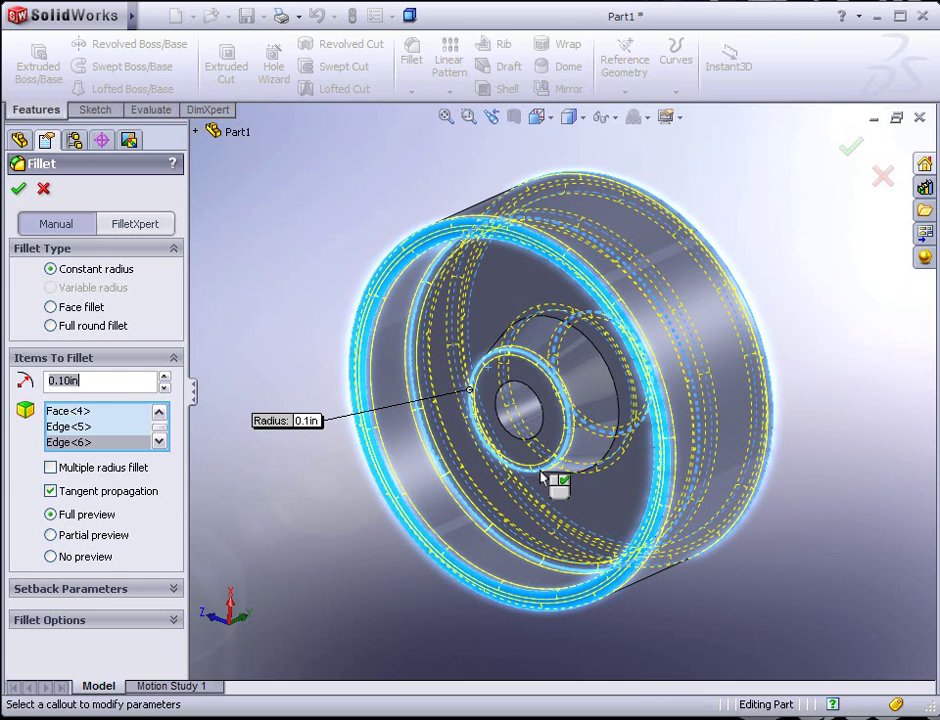
click(630, 425)
middle_drag(556, 478, 373, 394)
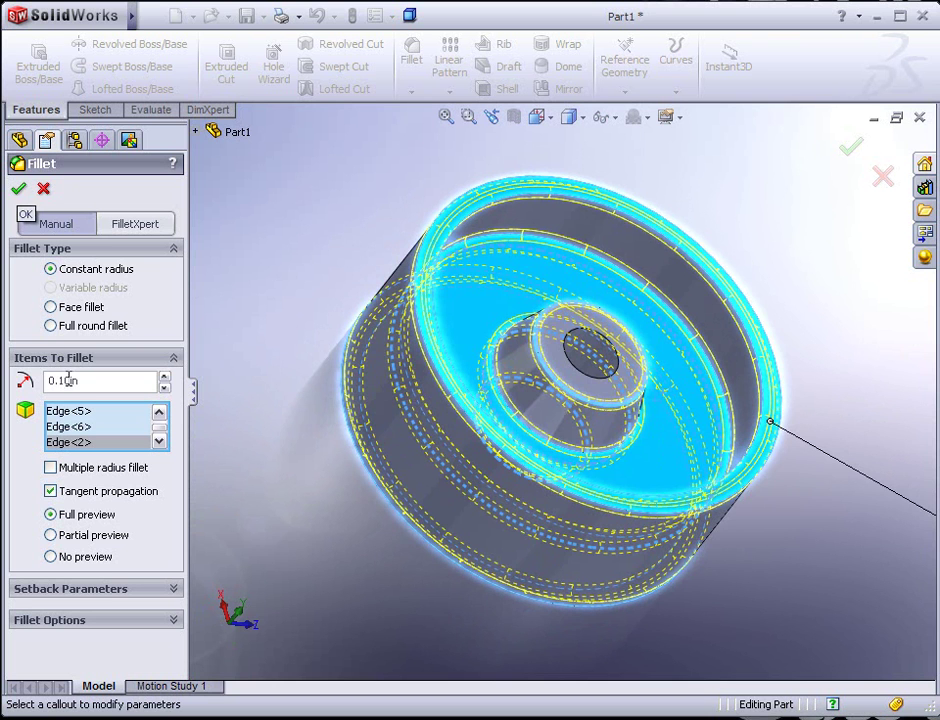
click(18, 188)
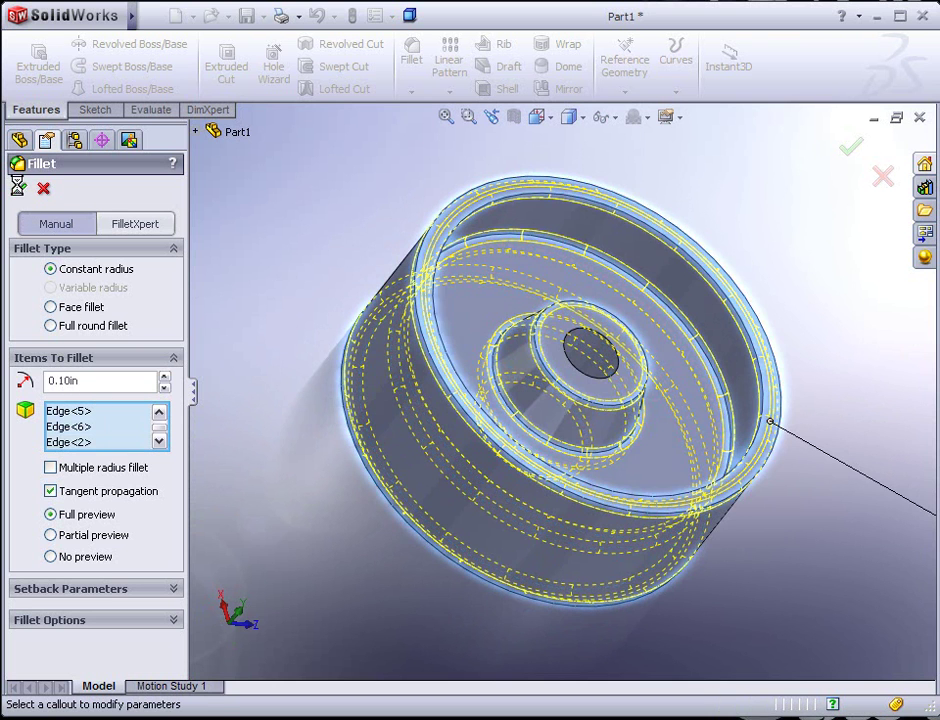
middle_drag(632, 399, 502, 403)
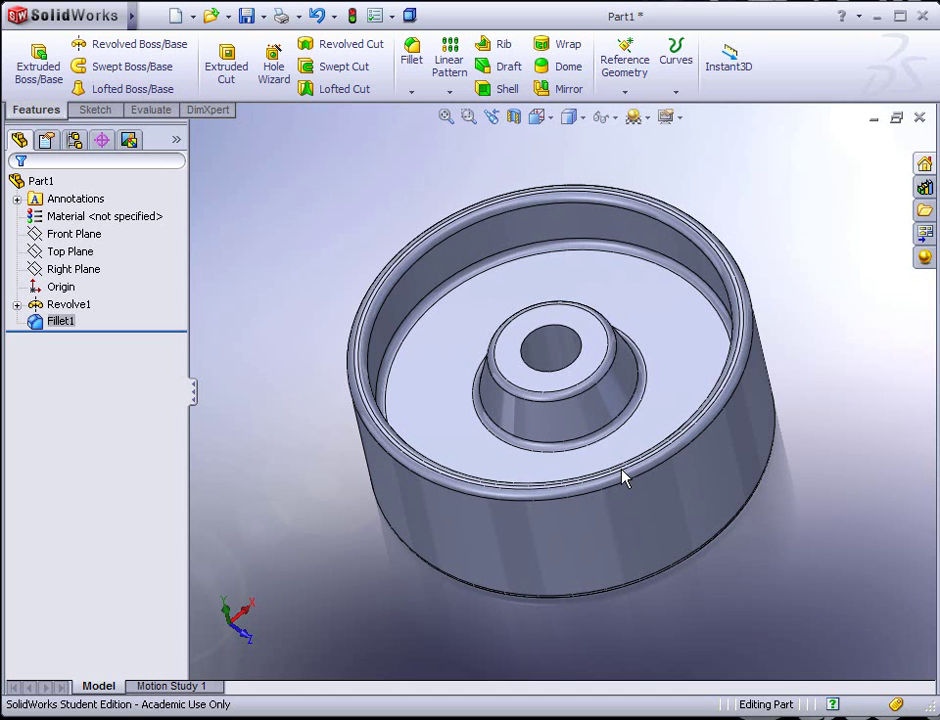
middle_drag(623, 476, 772, 413)
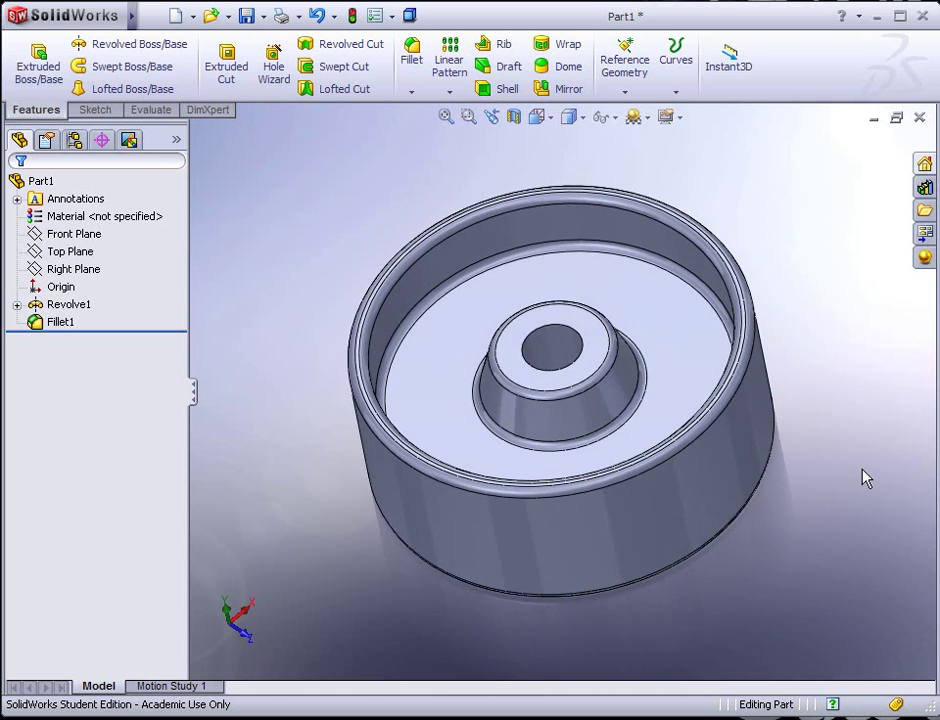